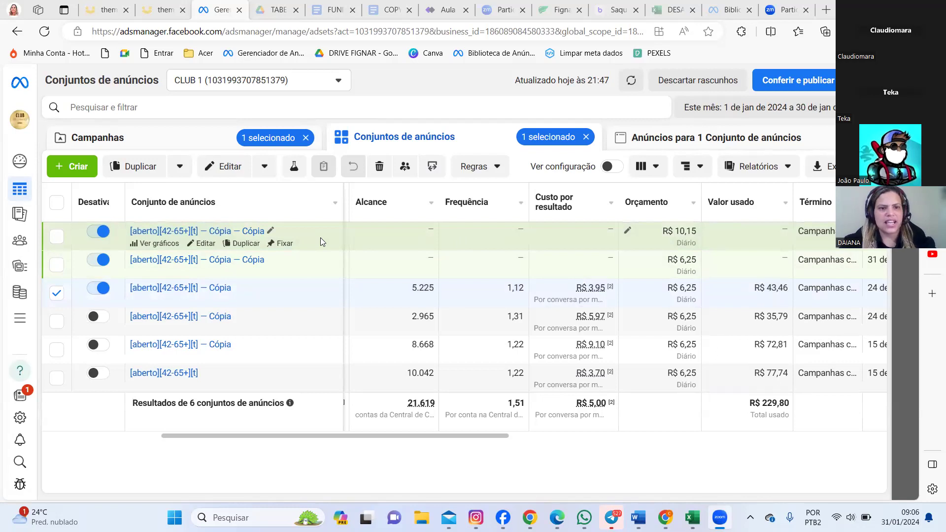
- Open the first listed ad set copy for editing and deselect Messenger and Instagram, leaving WhatsApp as its only messaging app
left_click(209, 248)
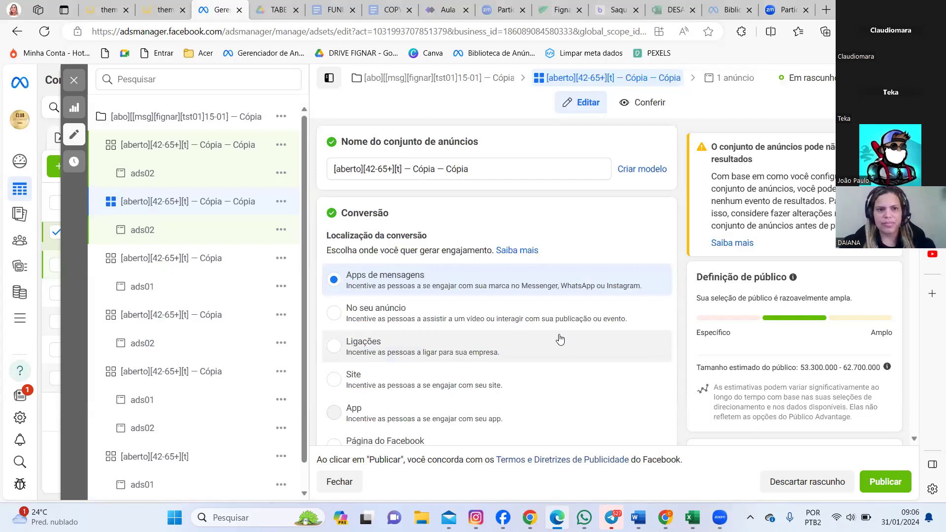
scroll(560, 339, "down", 8)
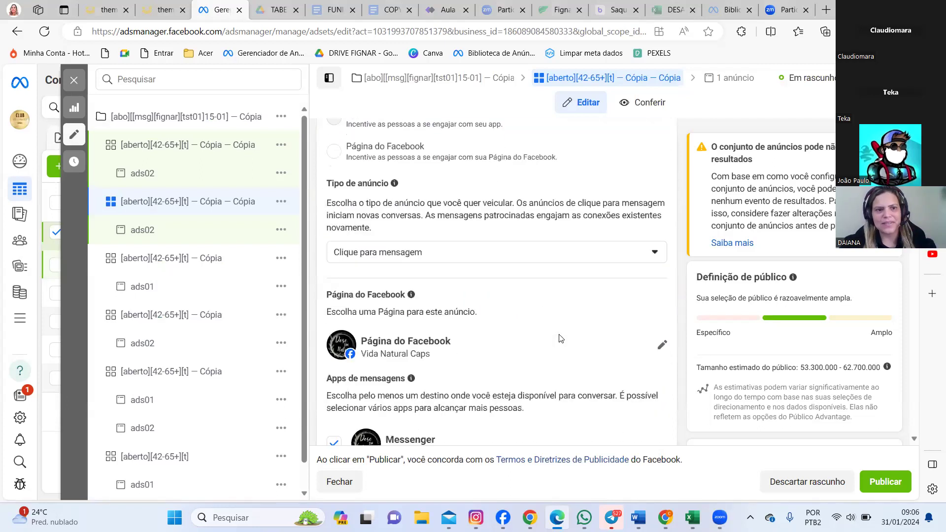
scroll(561, 339, "down", 10)
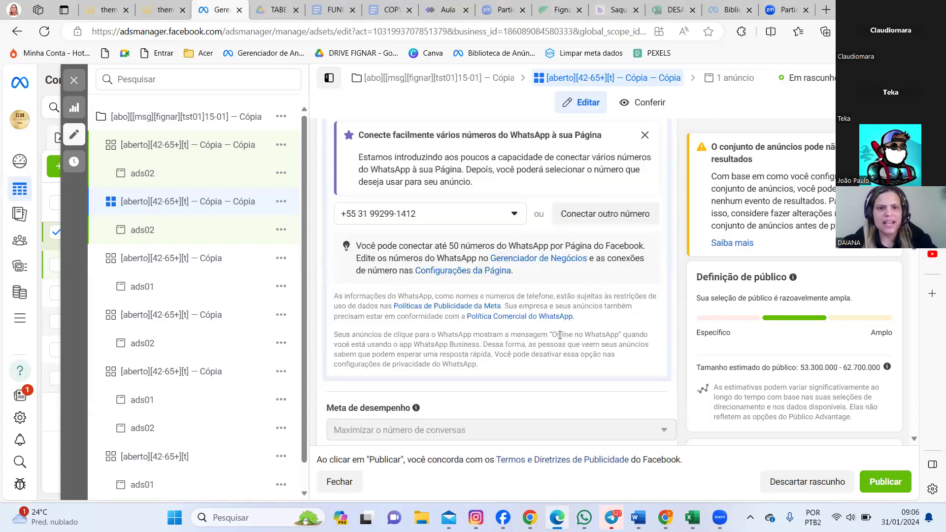
scroll(560, 335, "up", 6)
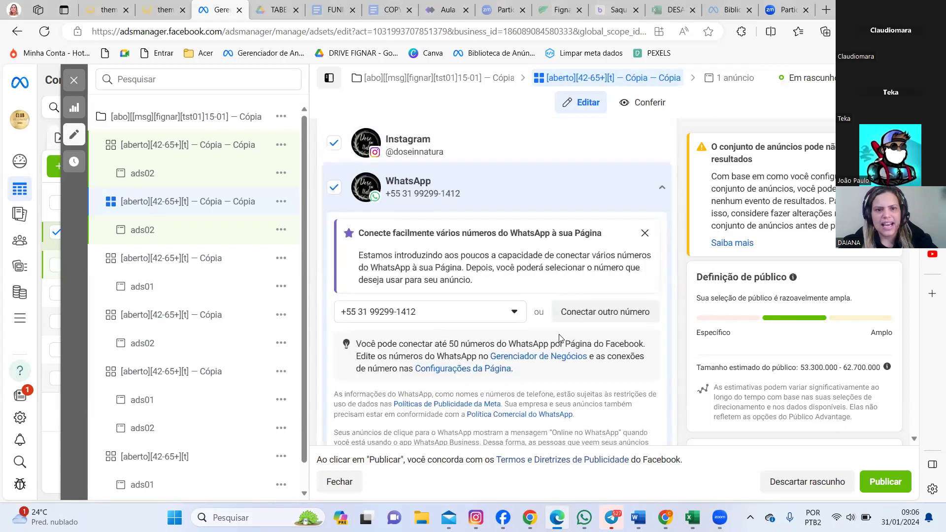
scroll(560, 338, "up", 2)
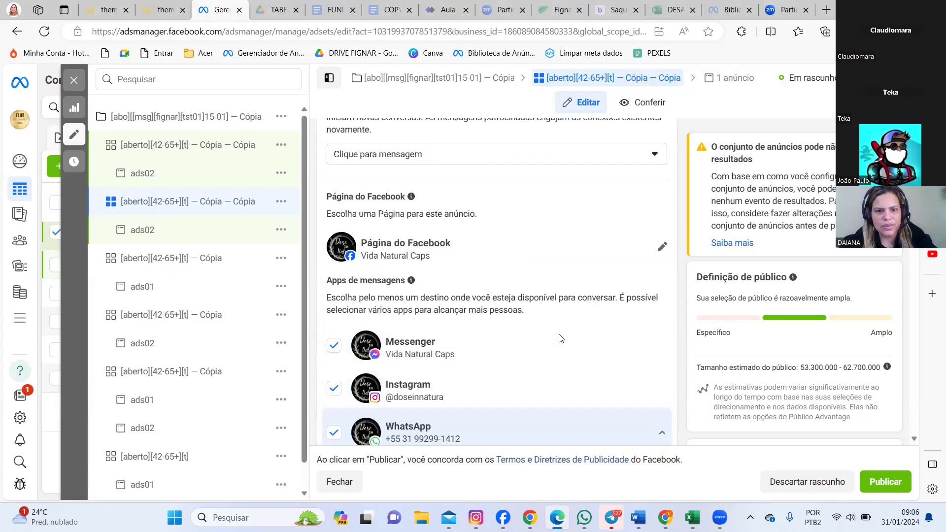
left_click(335, 388)
left_click(335, 387)
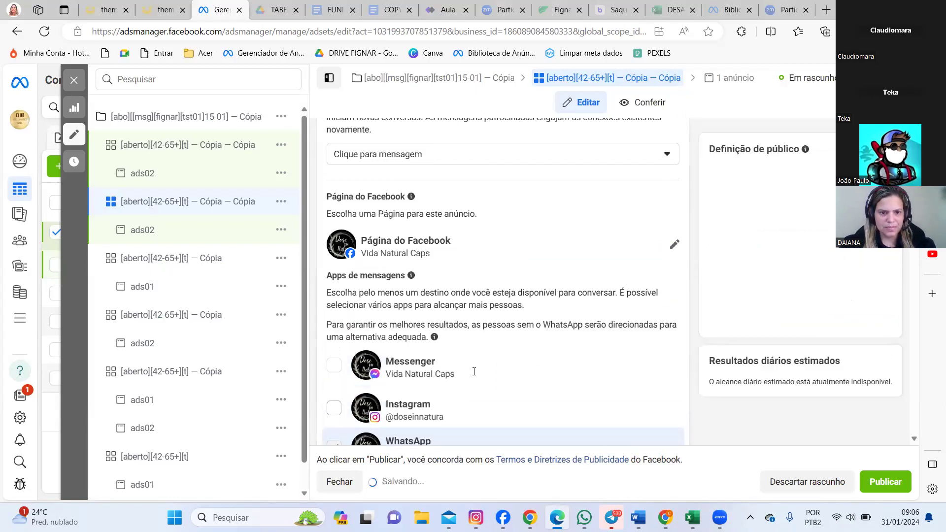
- Set the ad set copy's daily budget to R$ 8,15
scroll(581, 365, "down", 2)
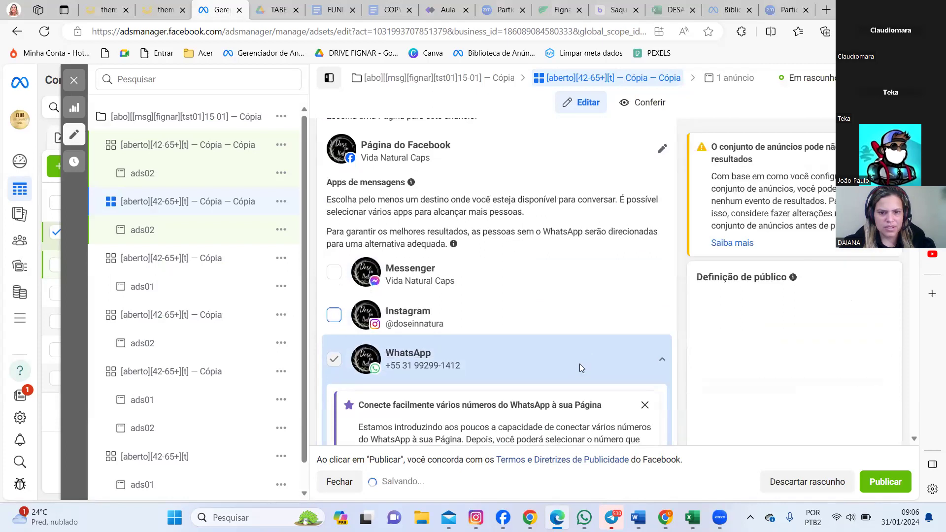
scroll(581, 368, "down", 4)
scroll(580, 367, "down", 8)
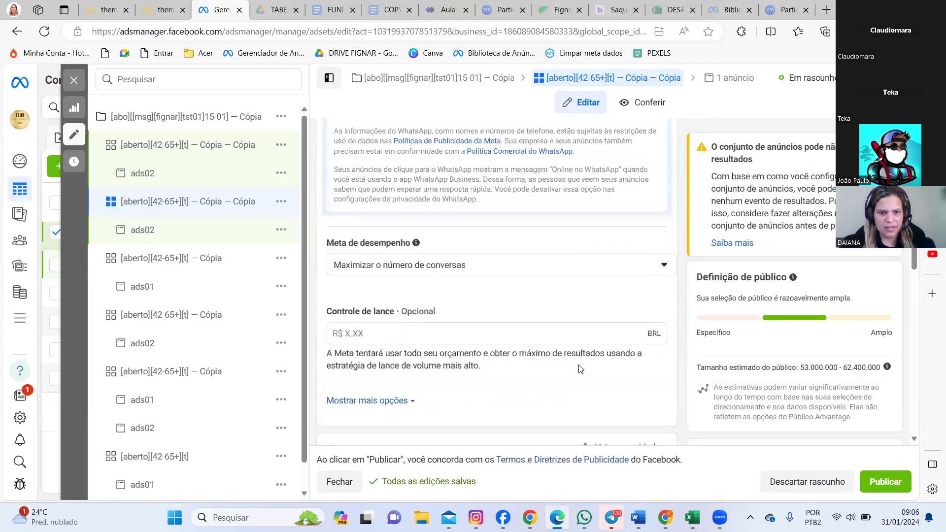
scroll(580, 368, "down", 3)
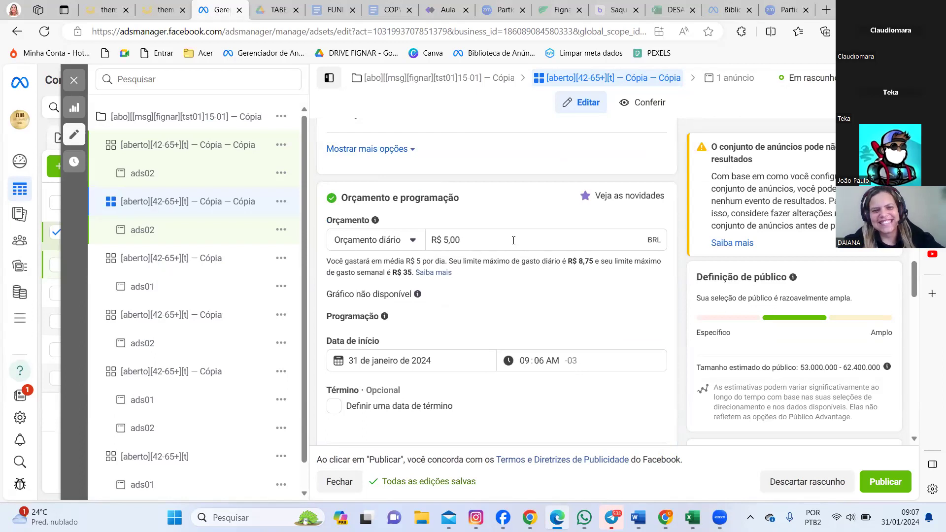
scroll(526, 261, "down", 1)
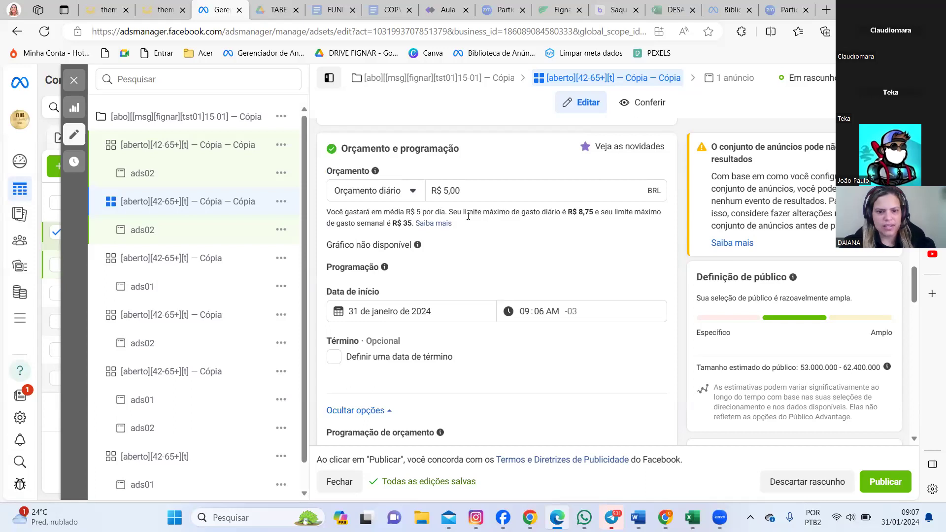
left_click(469, 190)
left_click_drag(469, 190, 427, 193)
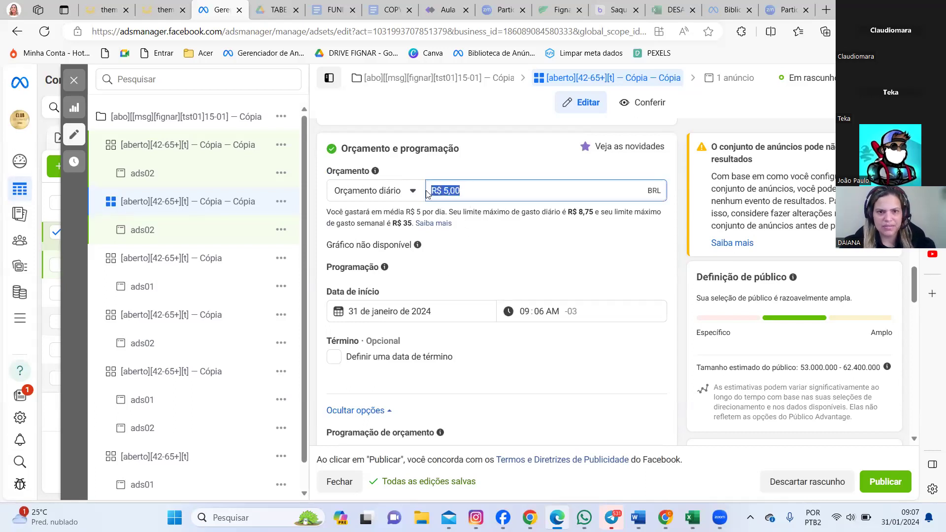
type("8,15")
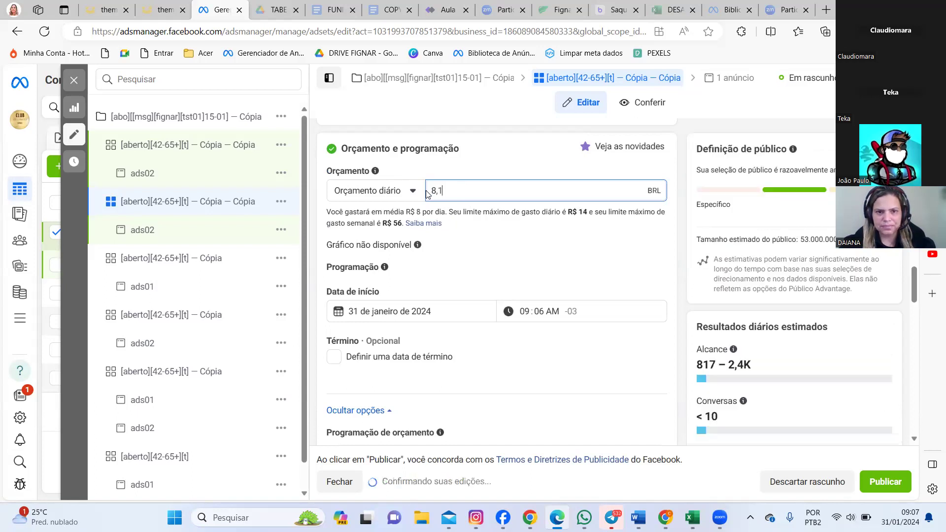
left_click(463, 292)
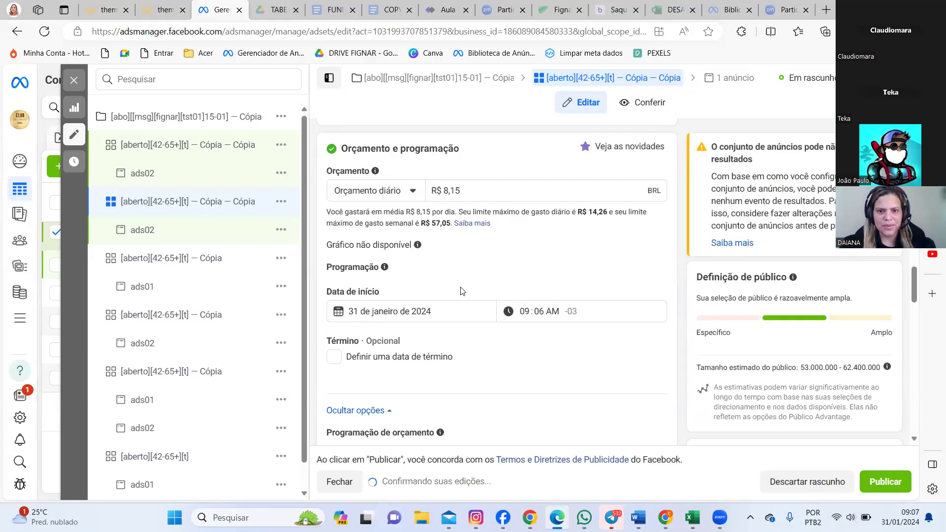
- Keep the ad set's start date at 31 January 2024 and set its start time to 11:59 PM
left_click(432, 311)
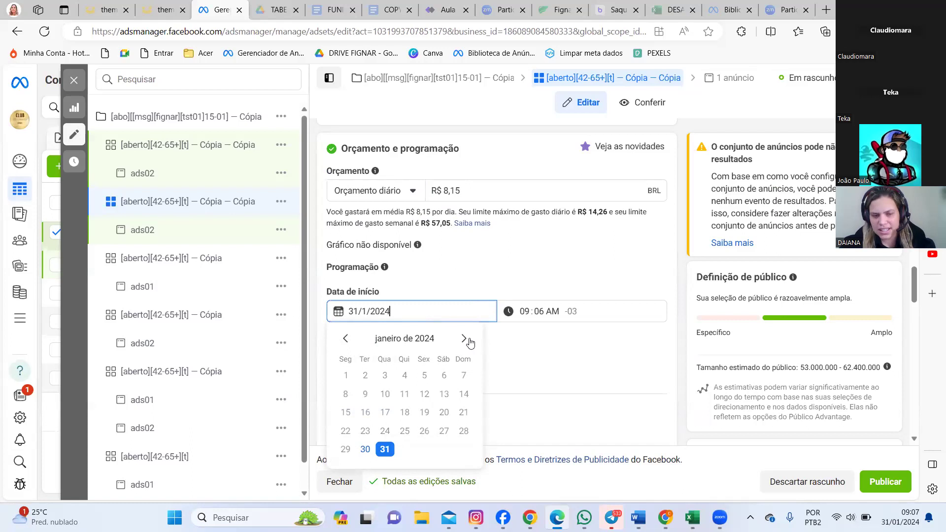
left_click(474, 287)
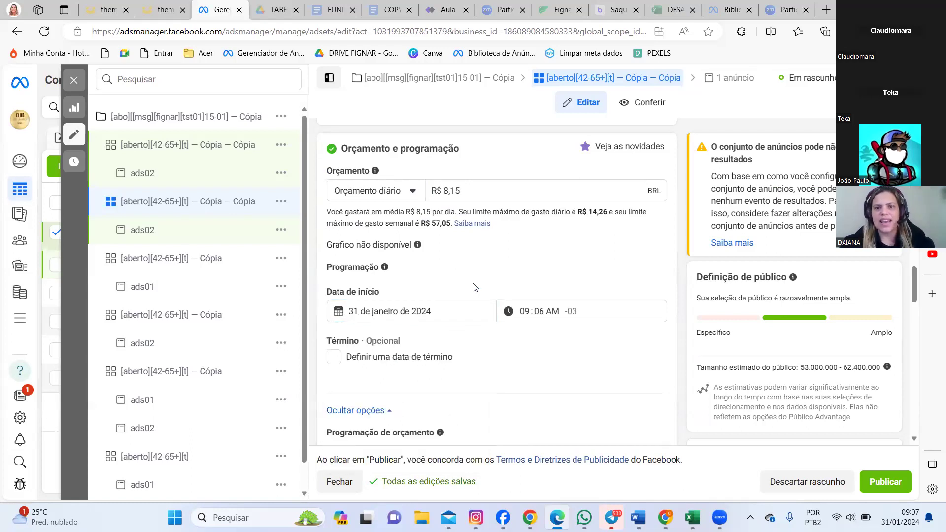
left_click(527, 313)
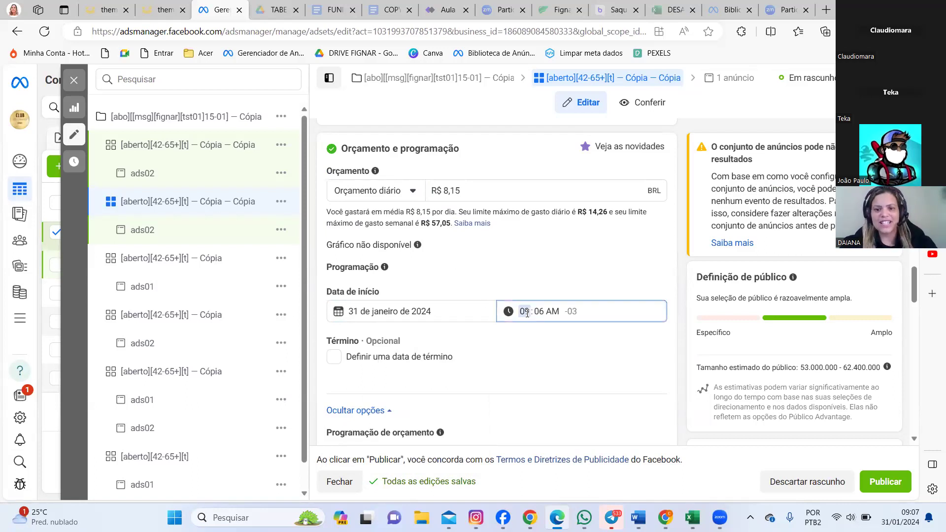
key("Down")
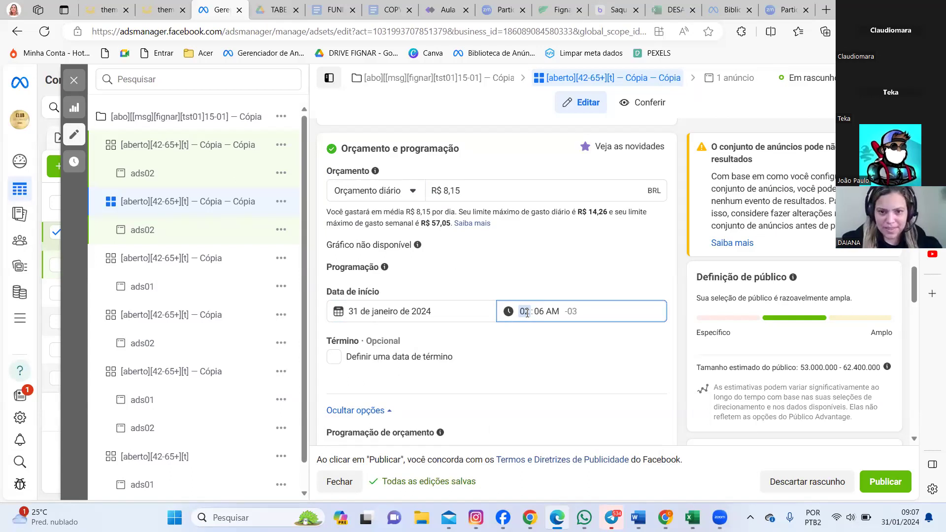
key("Up")
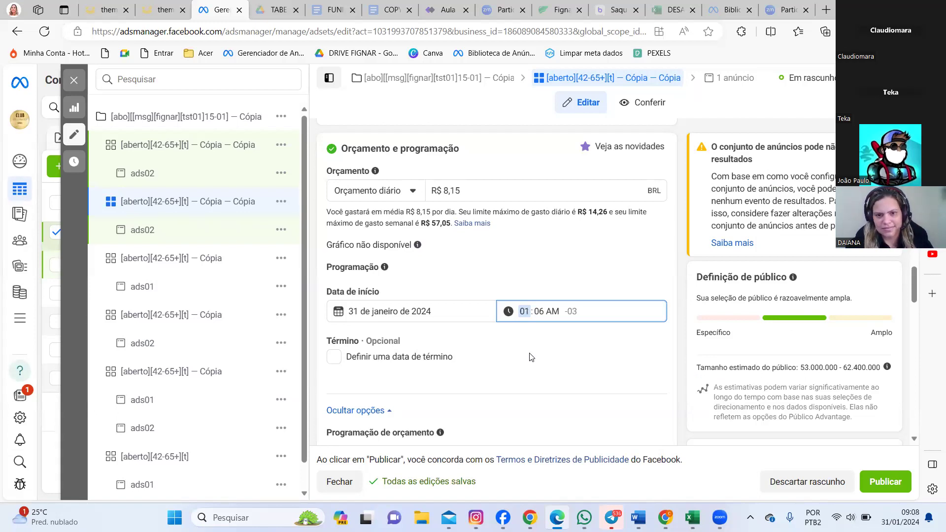
type("1")
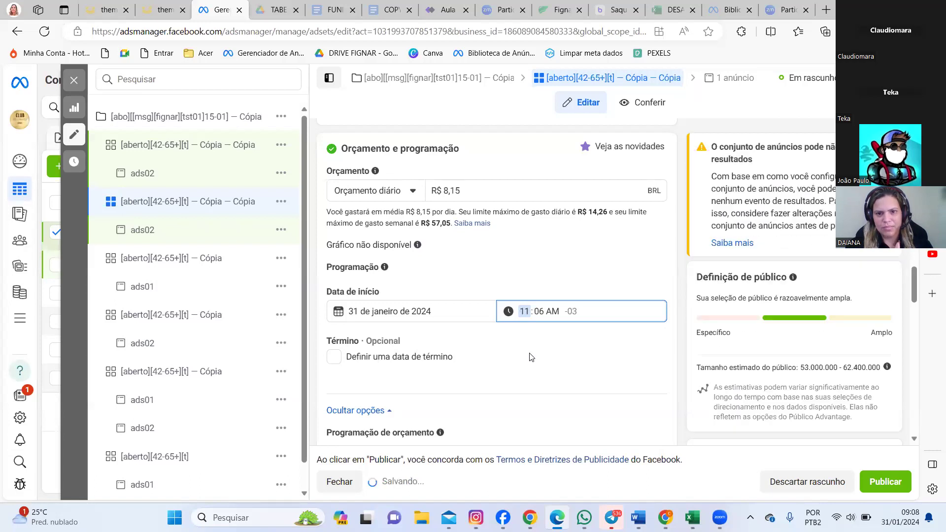
left_click(553, 311)
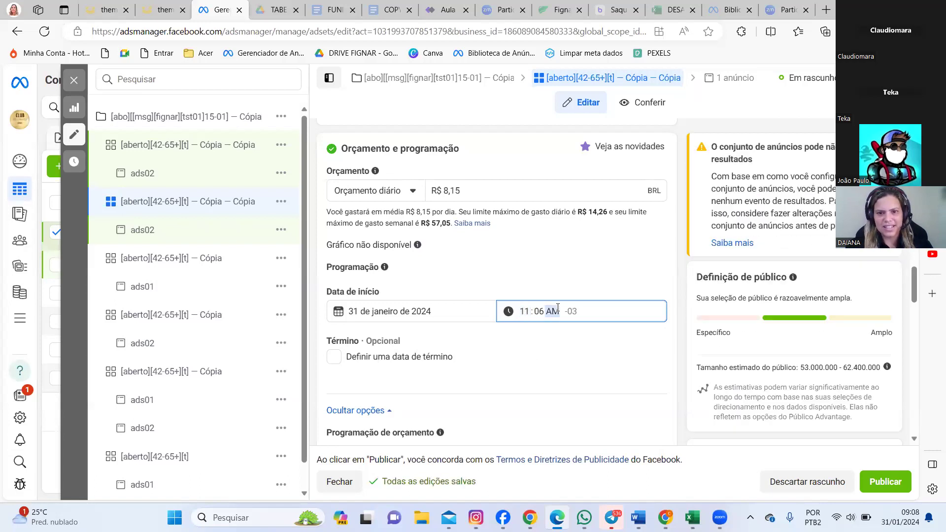
left_click(541, 311)
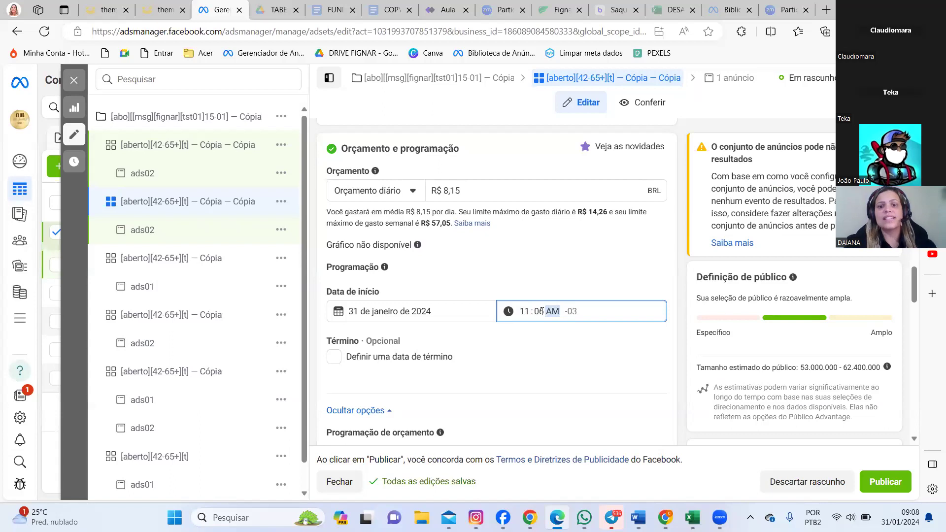
type("59")
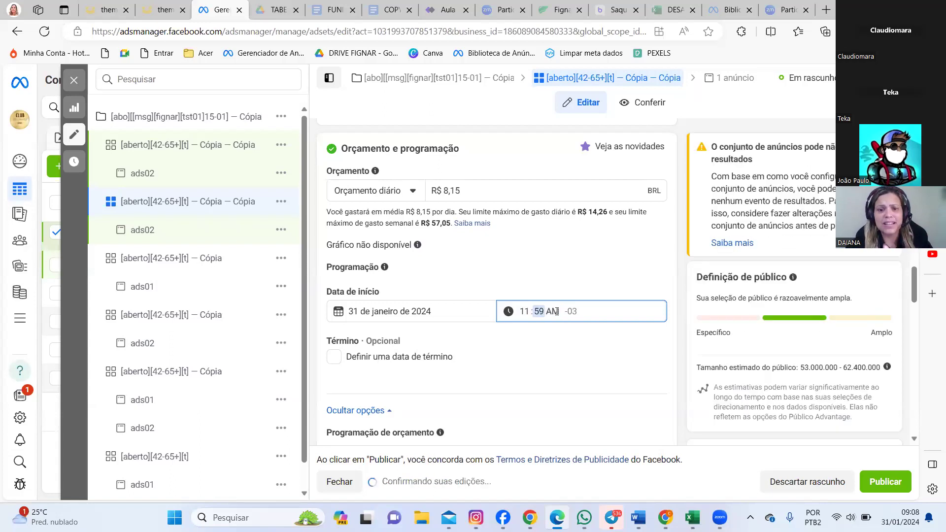
left_click(557, 311)
key("p")
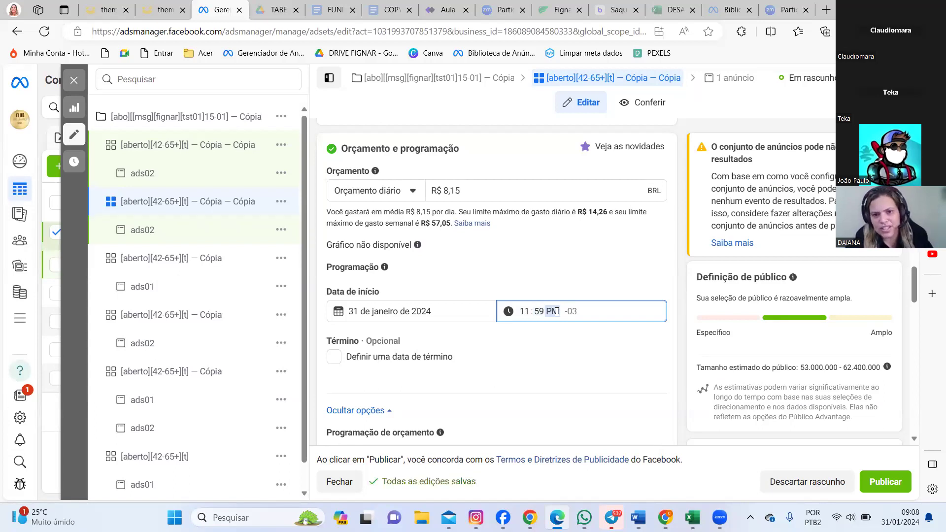
left_click(549, 348)
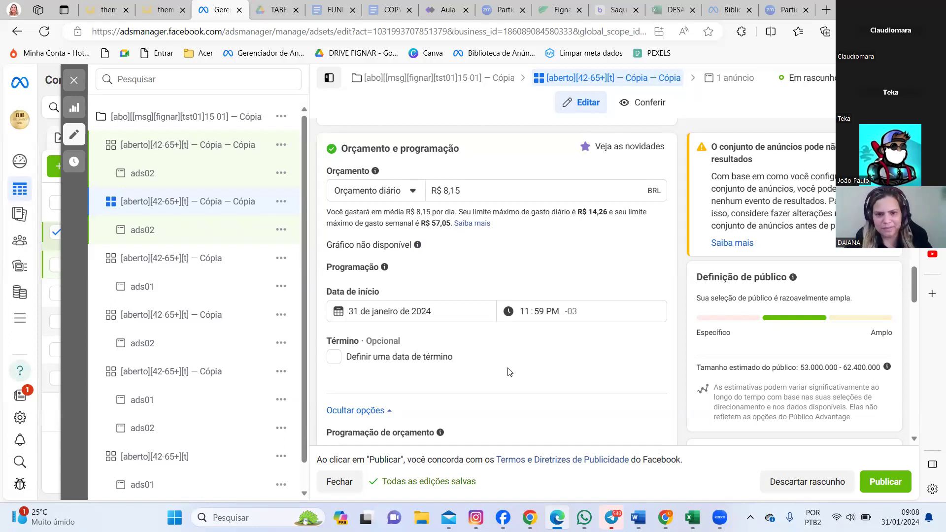
- Review the ad set's budget scheduling, audience location, age, gender, language and placement settings
scroll(509, 372, "down", 1)
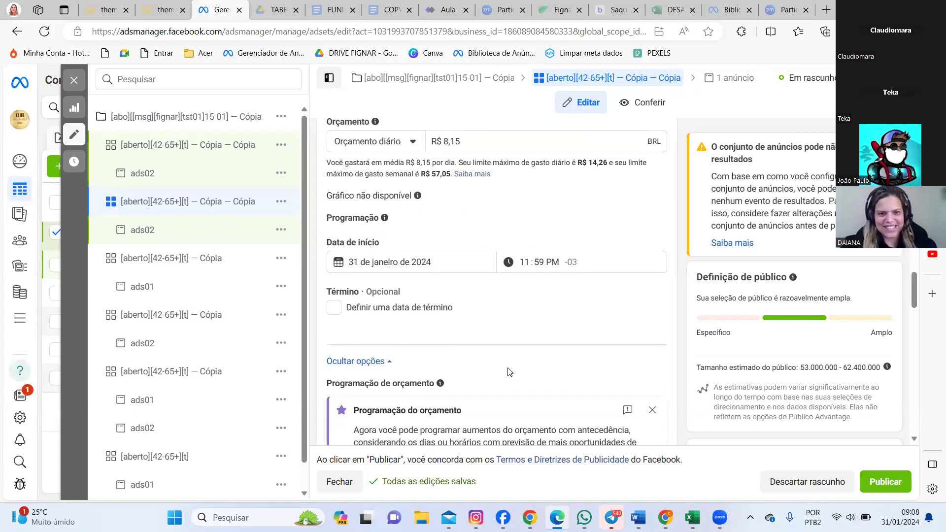
scroll(509, 372, "down", 6)
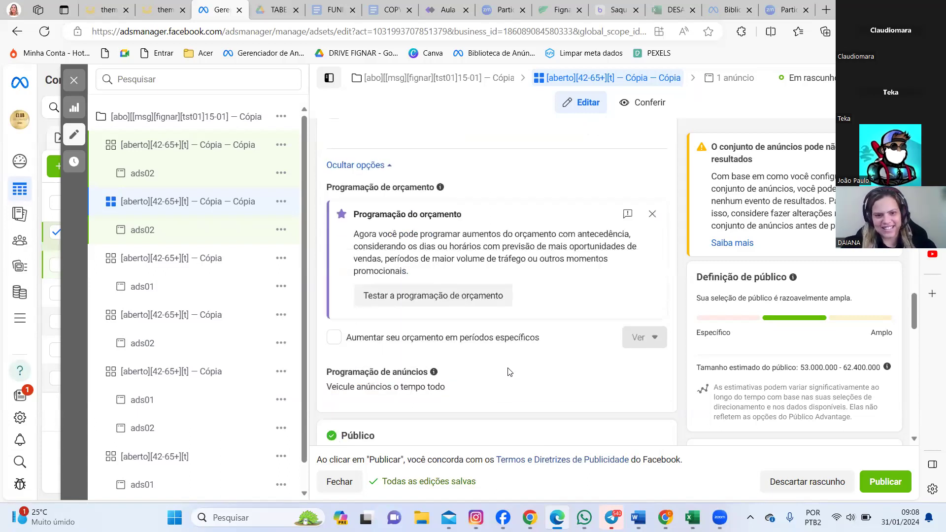
scroll(510, 372, "down", 1)
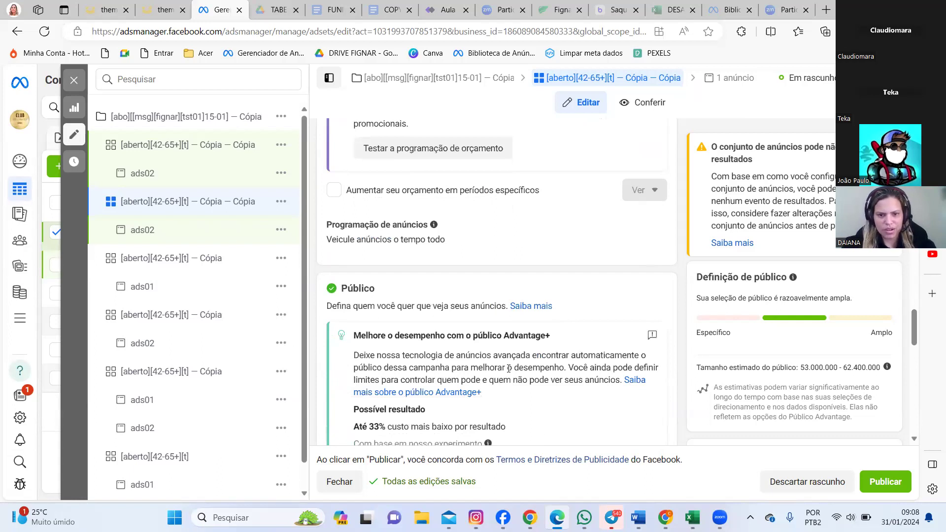
scroll(510, 368, "down", 2)
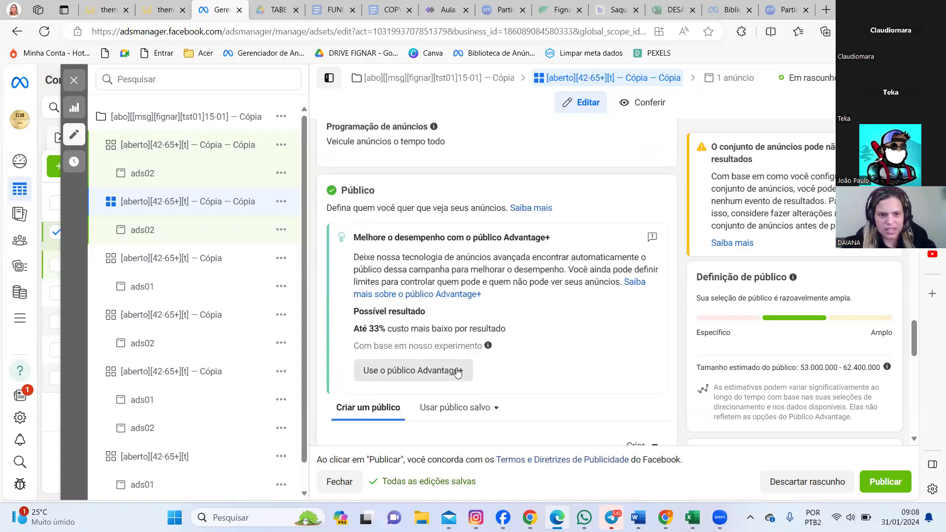
scroll(454, 387, "down", 5)
scroll(454, 389, "down", 3)
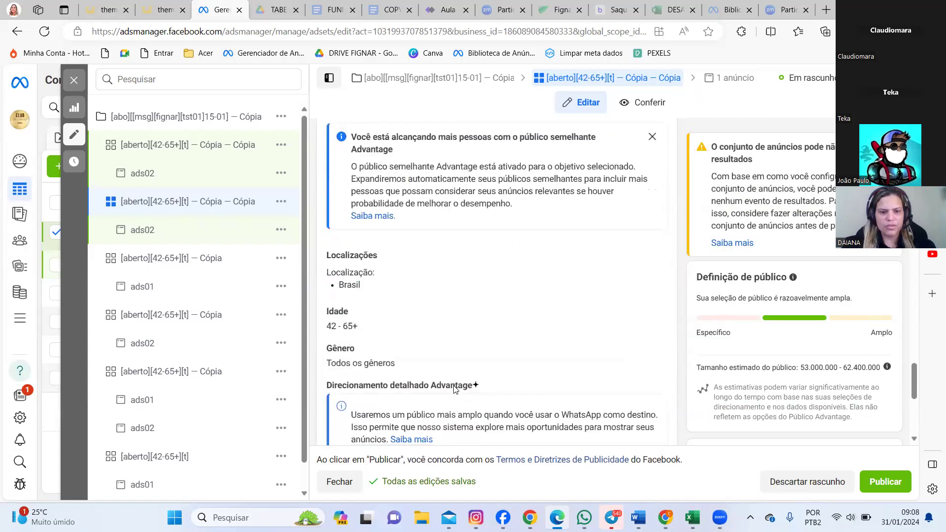
scroll(454, 390, "down", 2)
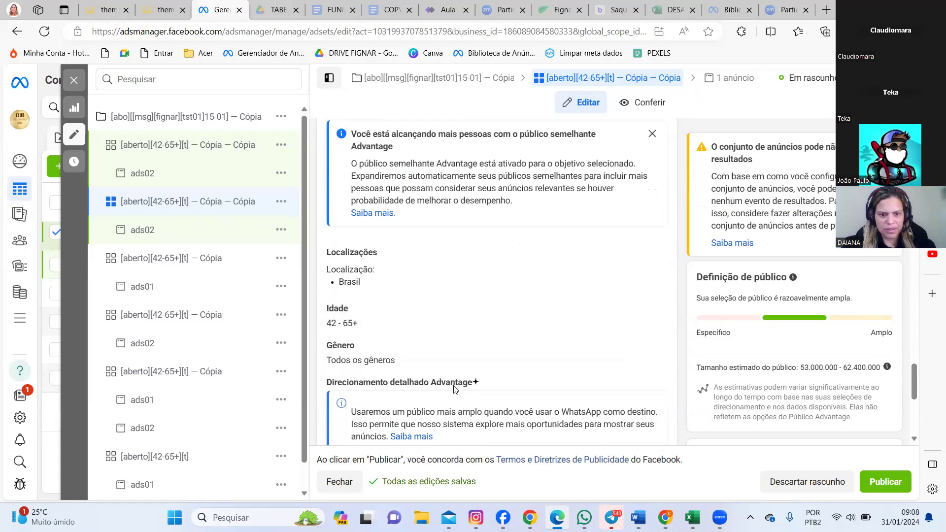
scroll(455, 389, "down", 4)
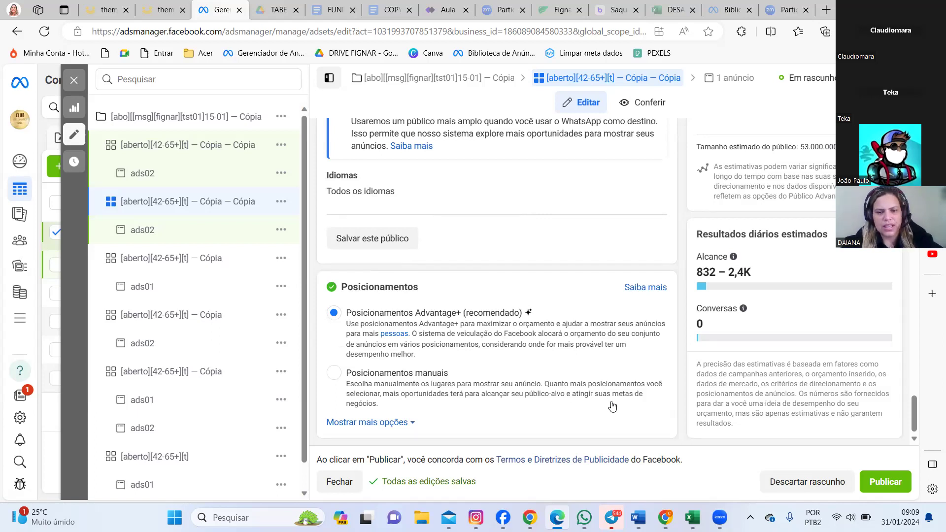
scroll(612, 405, "up", 1)
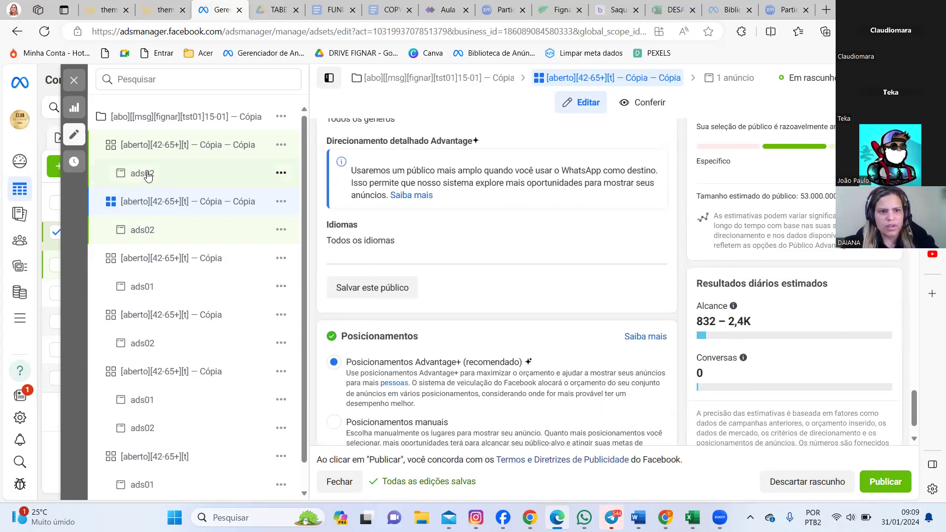
- Open the topmost ad set copy for editing and check its conversion location, messaging apps and performance goal
left_click(164, 146)
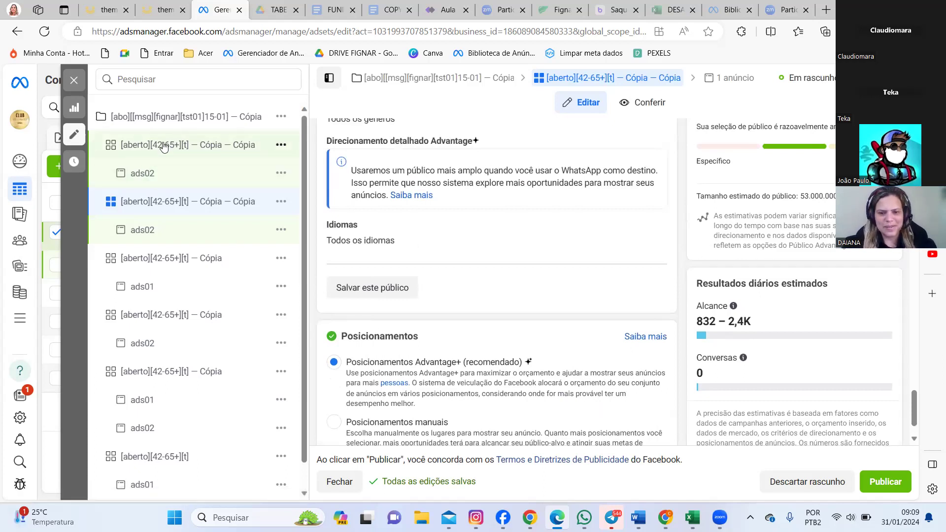
scroll(491, 291, "up", 15)
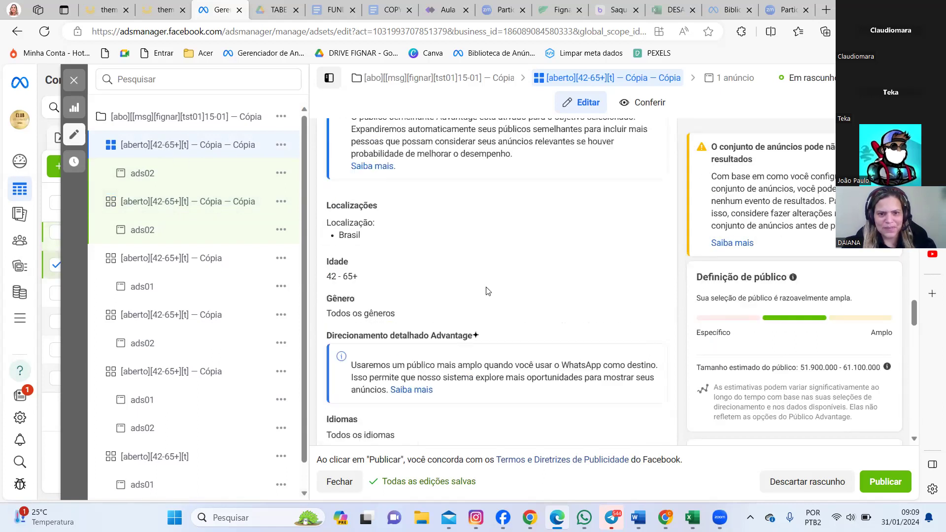
scroll(487, 291, "up", 15)
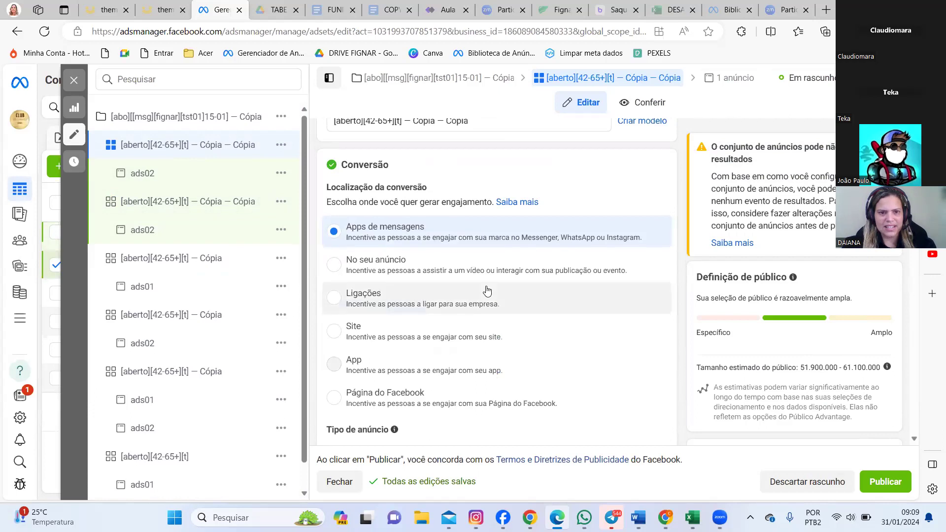
scroll(487, 291, "up", 1)
scroll(511, 334, "down", 8)
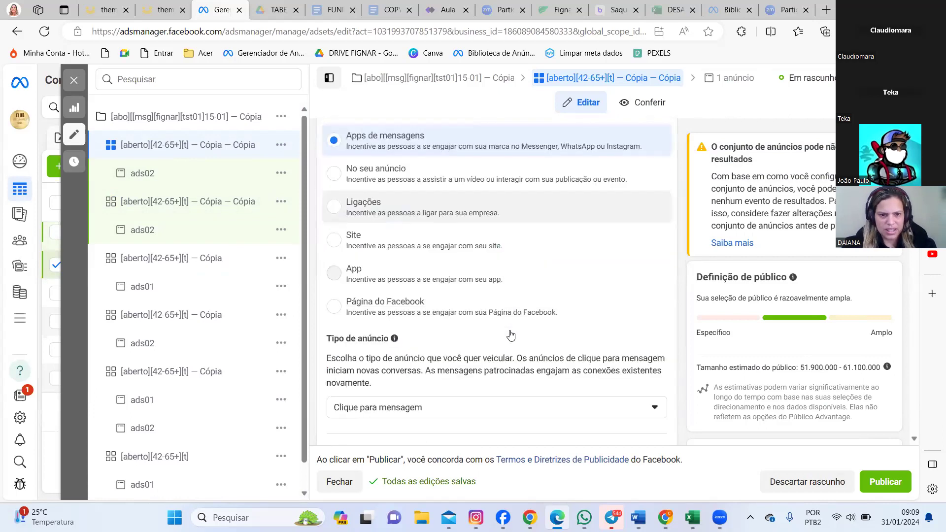
scroll(511, 334, "down", 6)
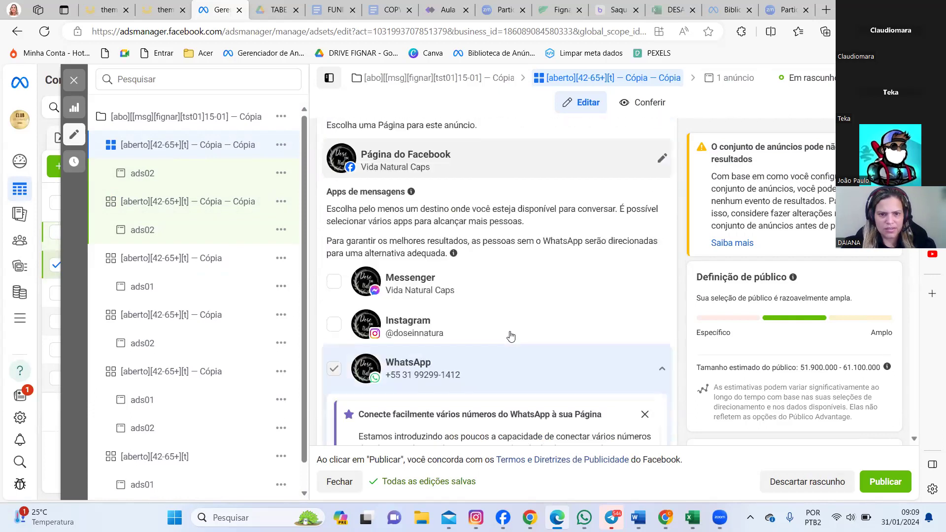
scroll(510, 335, "down", 6)
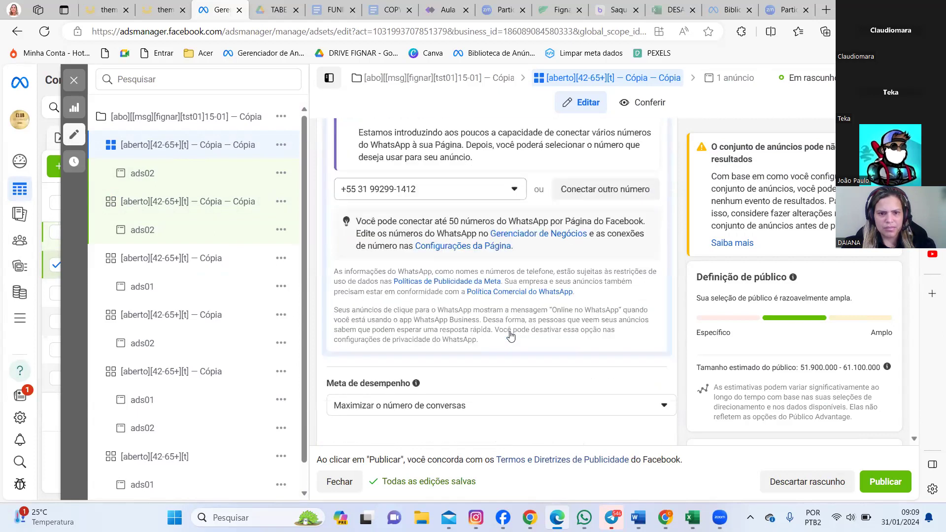
- Set the topmost ad set copy's daily budget to R$ 8,15
scroll(511, 337, "down", 5)
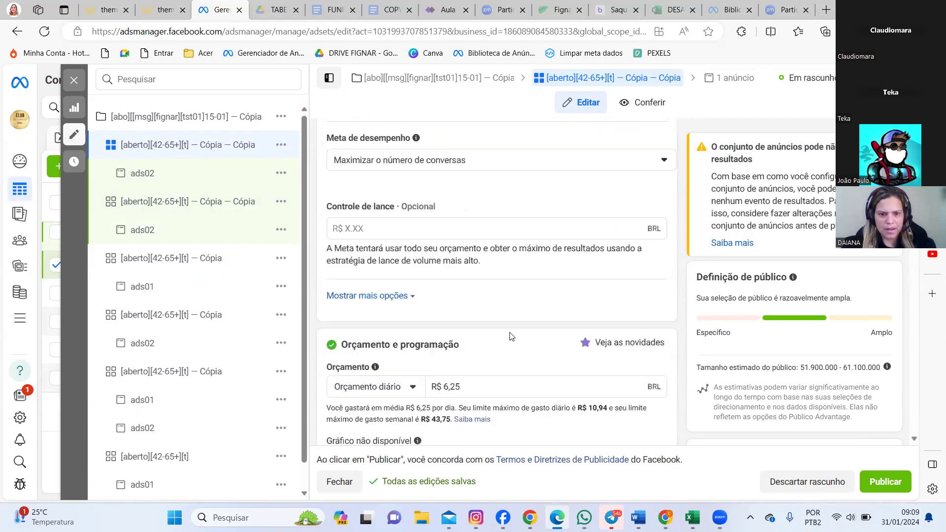
left_click_drag(460, 191, 442, 189)
type("8")
left_click(458, 272)
left_click(484, 189)
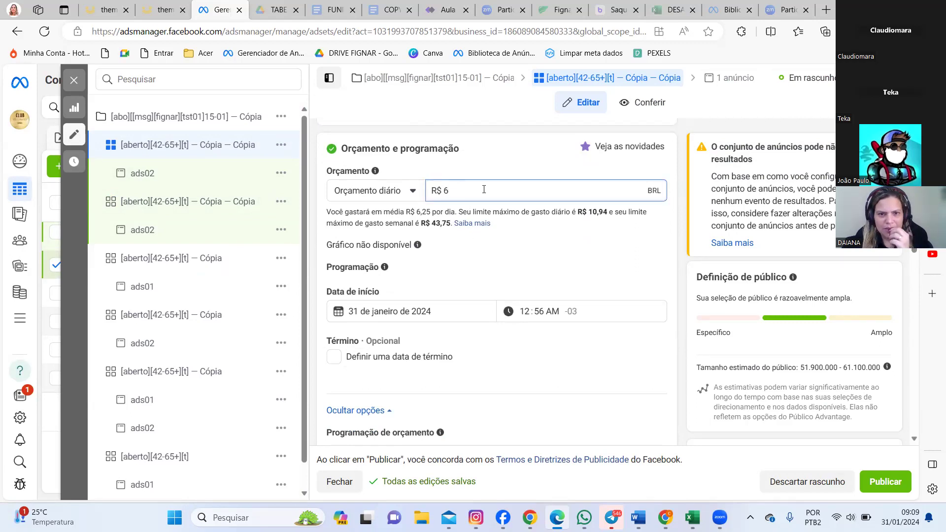
key("BackSpace")
type("8,15")
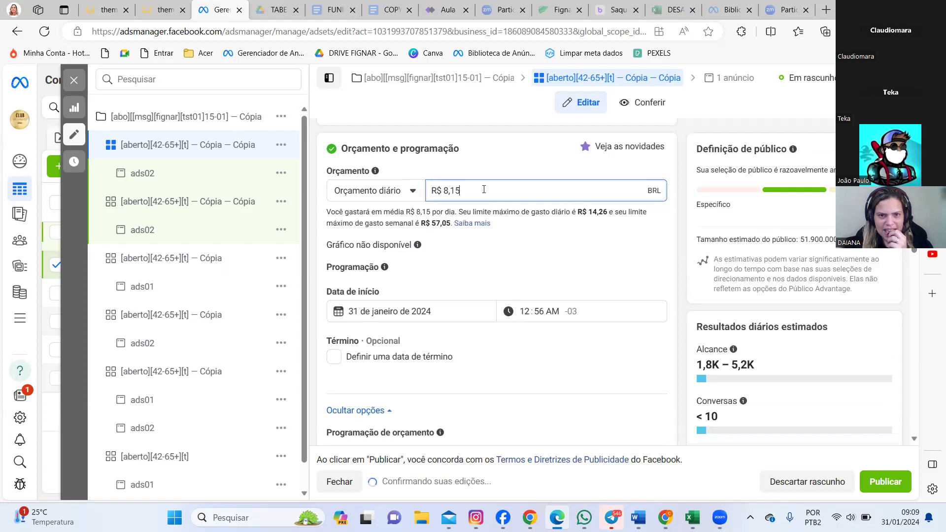
key("Tab")
- Set the topmost ad set copy's start time to 11:59 PM, keeping the start date at 31 January 2024
scroll(507, 271, "down", 1)
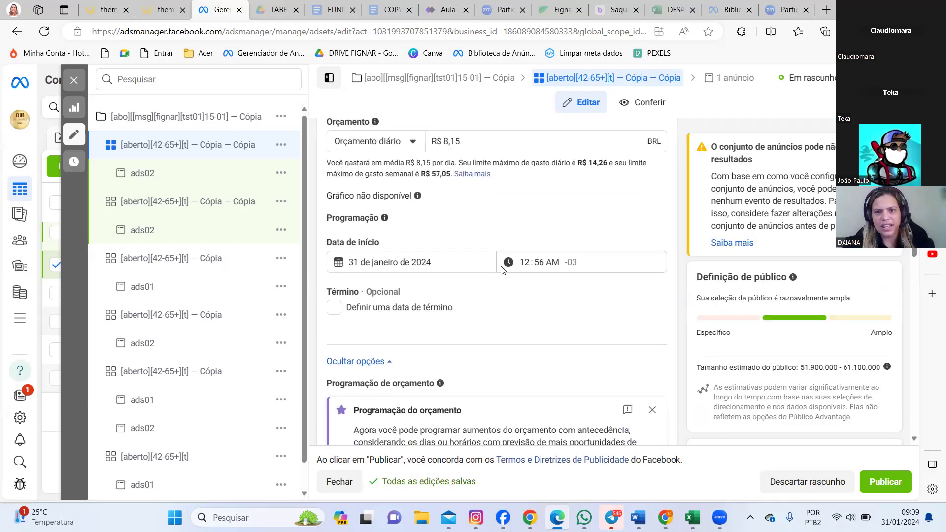
left_click(537, 261)
left_click(522, 262)
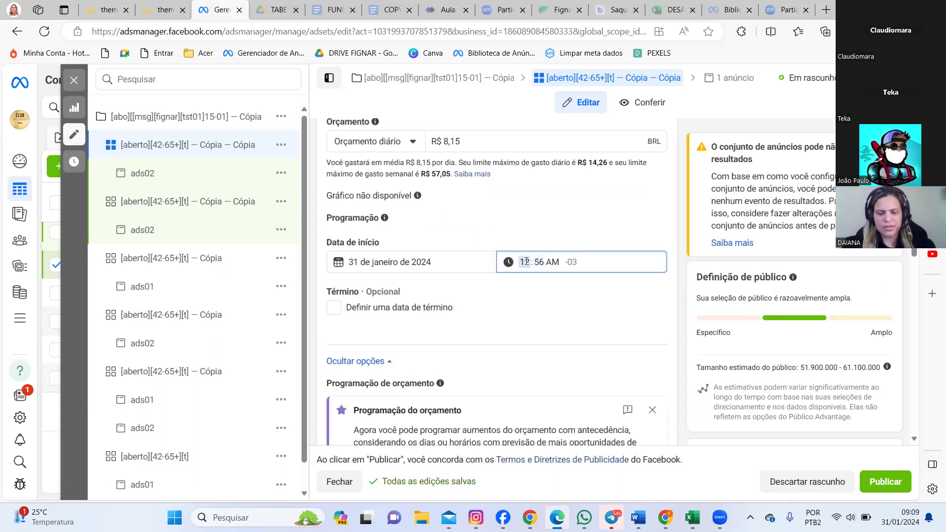
type("1")
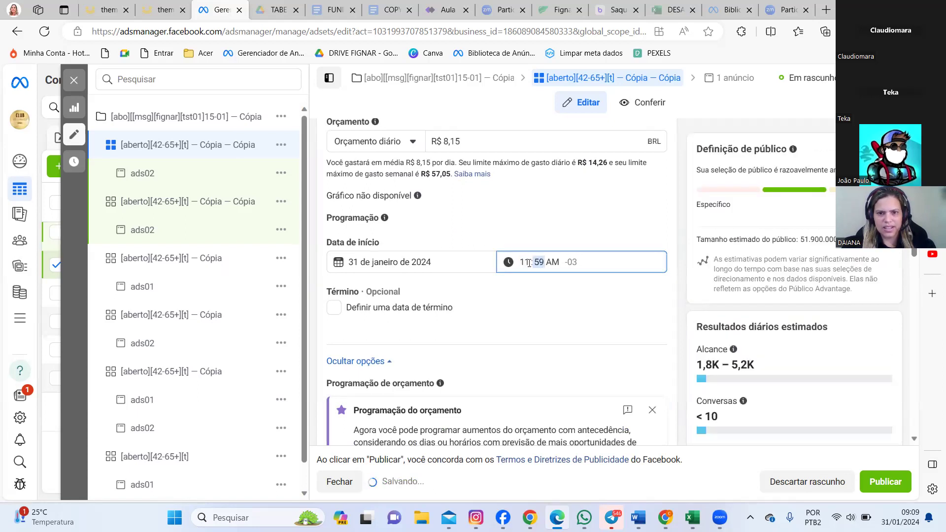
left_click(550, 261)
type("p")
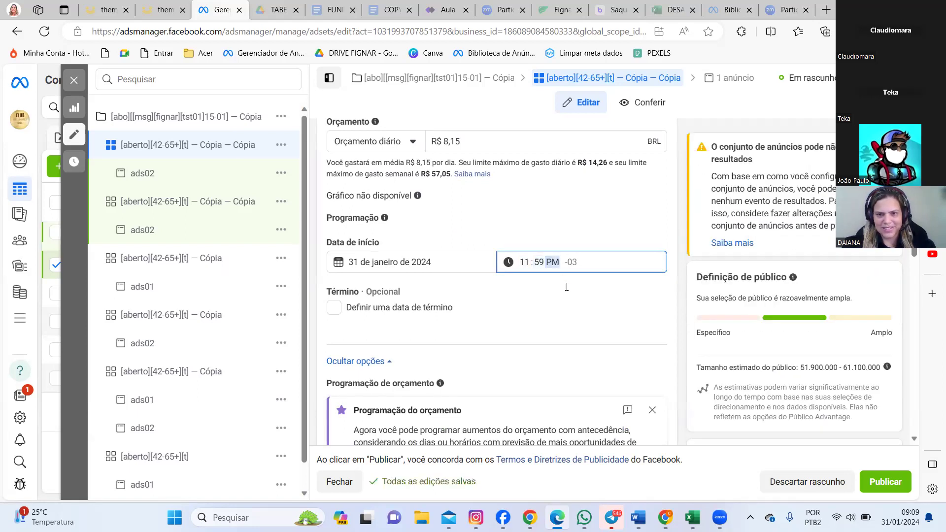
- Switch the ad set copy's placements from manual to the recommended Advantage+ placements
scroll(470, 331, "down", 3)
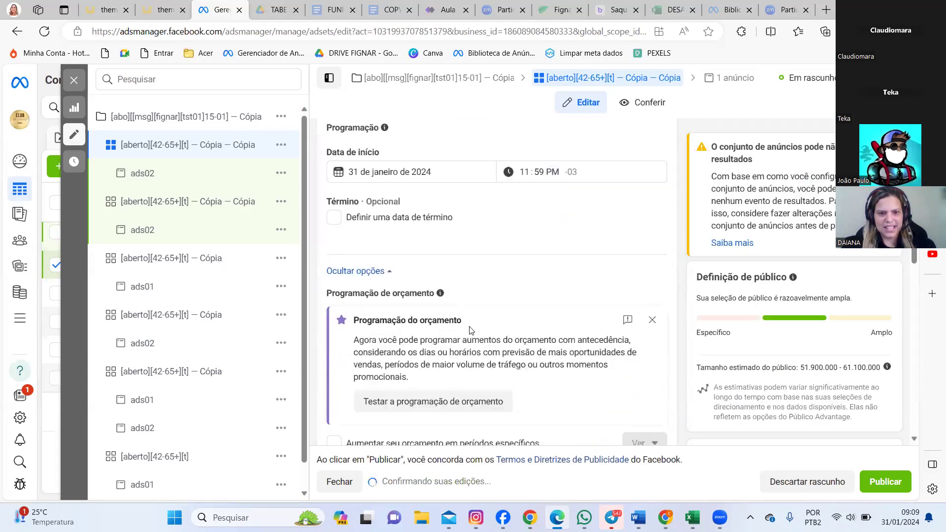
scroll(470, 331, "down", 7)
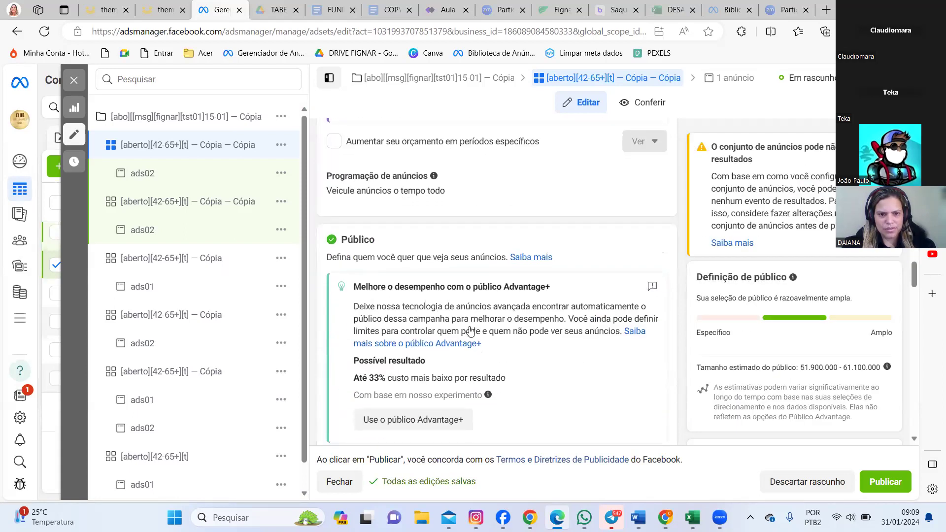
scroll(470, 331, "down", 5)
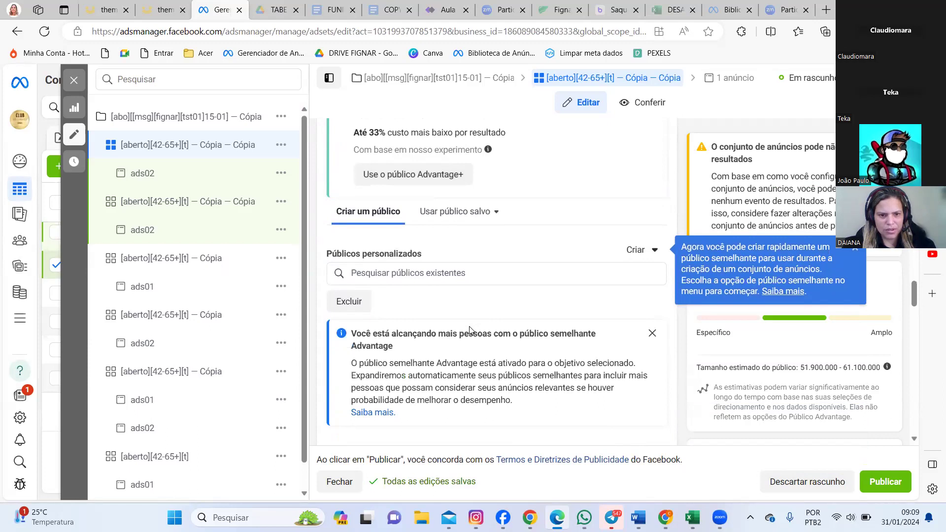
scroll(469, 331, "down", 4)
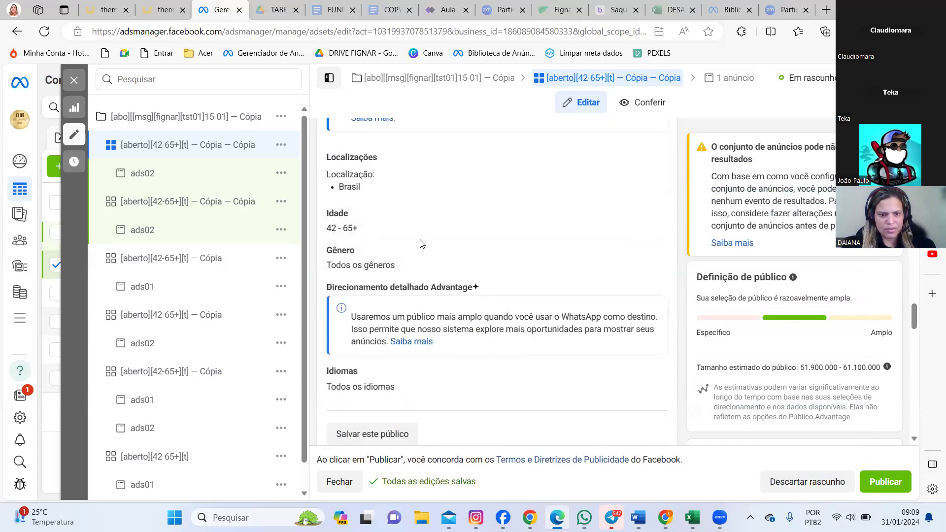
scroll(435, 274, "down", 6)
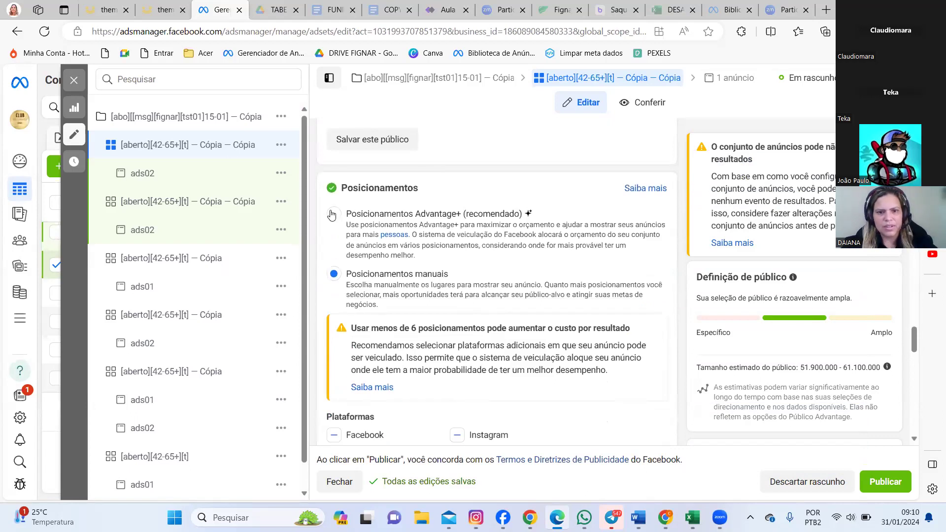
left_click(331, 215)
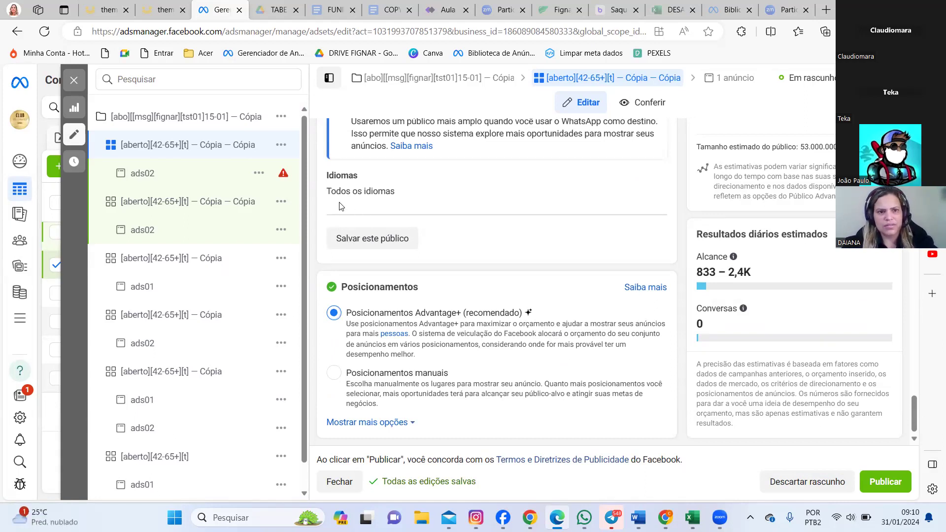
- Open the ads02 ad of the topmost ad set copy and examine its identity, ad setup, creative, title and call-to-action settings
left_click(135, 177)
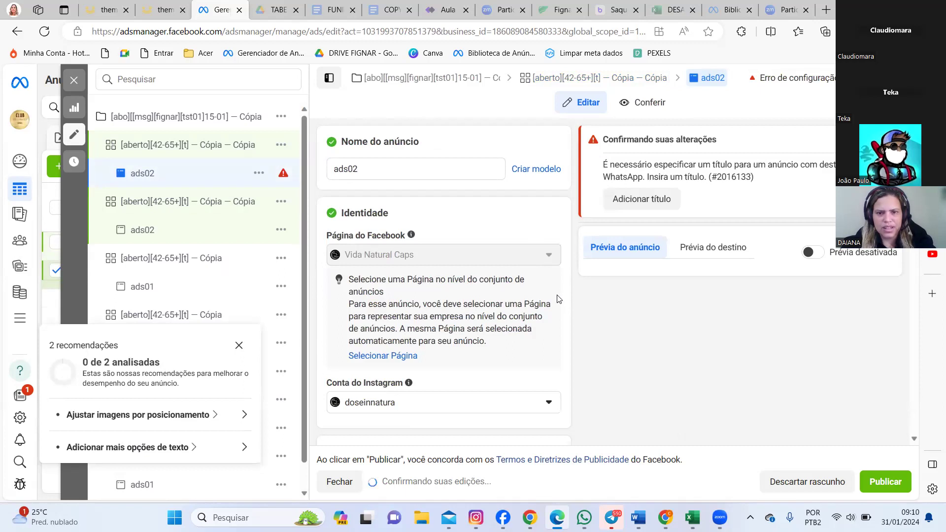
scroll(558, 299, "down", 9)
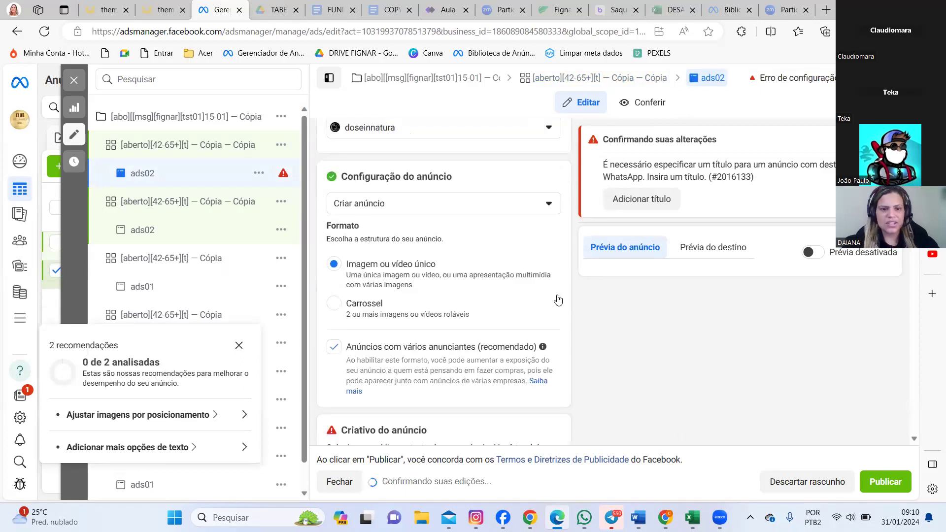
scroll(558, 299, "down", 3)
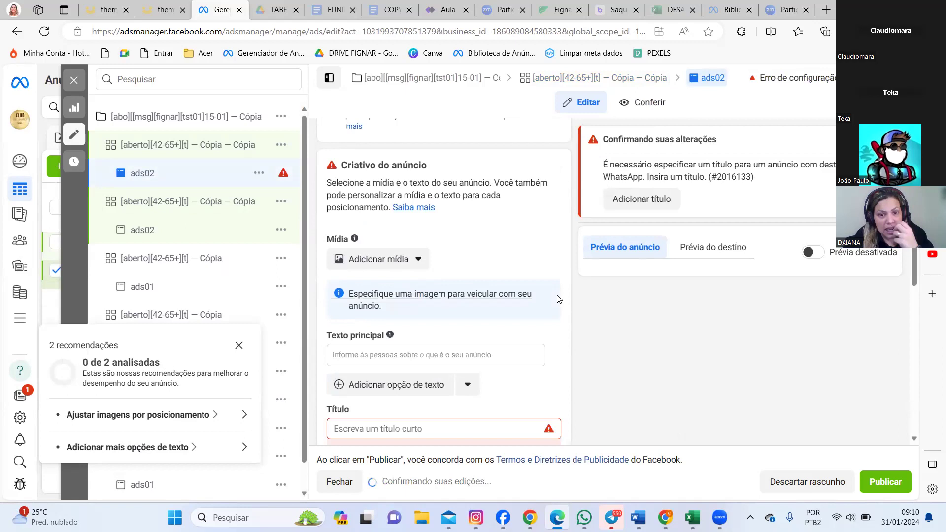
scroll(558, 300, "down", 3)
scroll(558, 299, "down", 1)
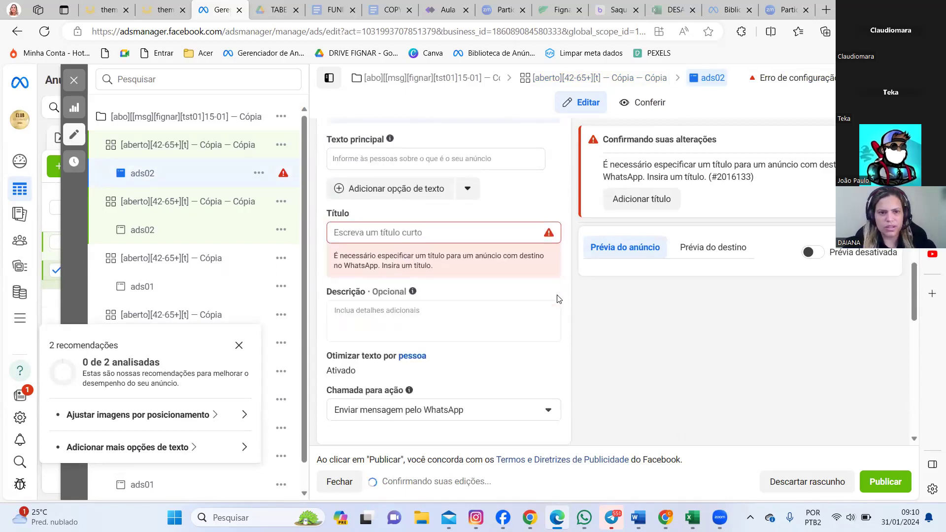
scroll(558, 299, "down", 1)
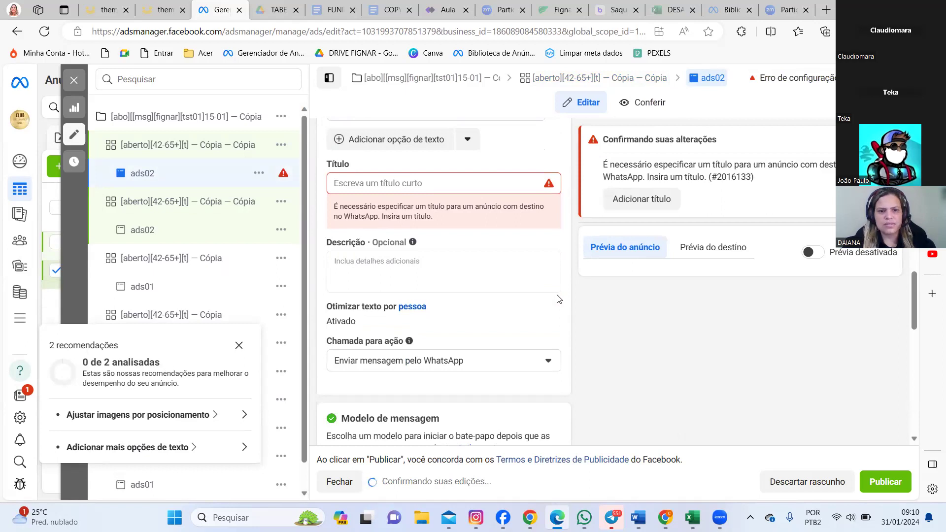
scroll(559, 299, "up", 1)
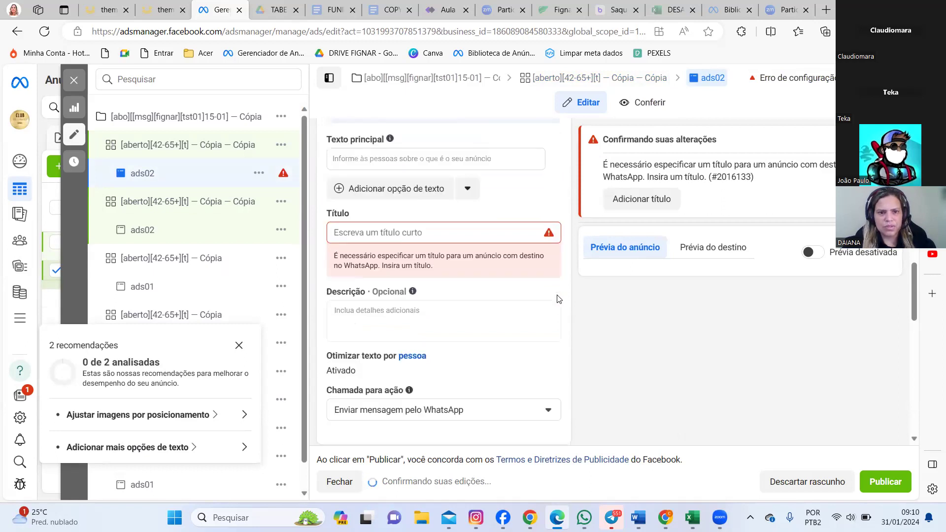
scroll(522, 274, "up", 3)
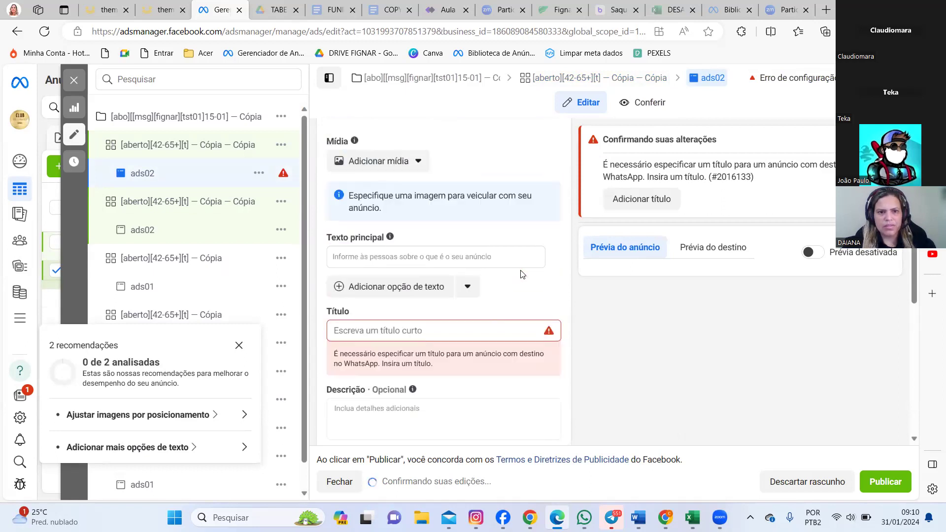
scroll(523, 275, "up", 2)
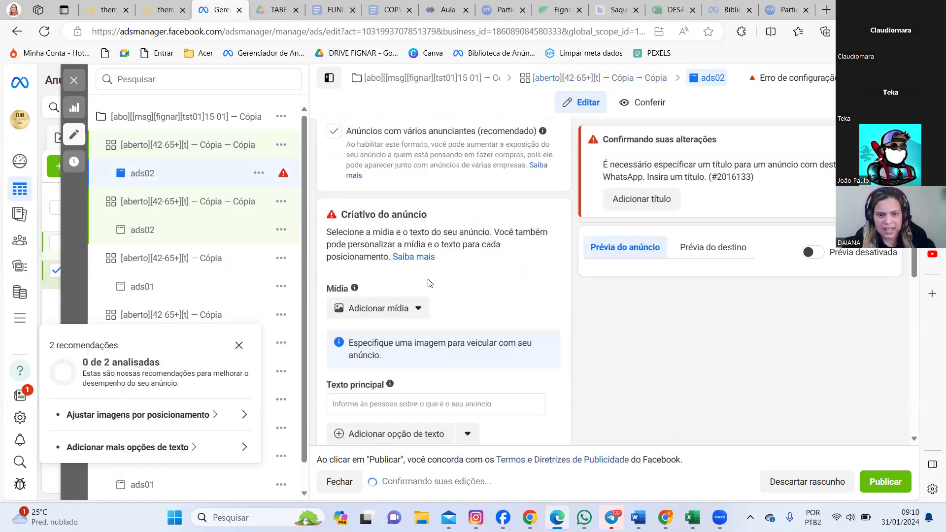
- Upload the CRIATIVO 3 video from the FIGNAR folder as media for the ads02 ad
left_click(418, 309)
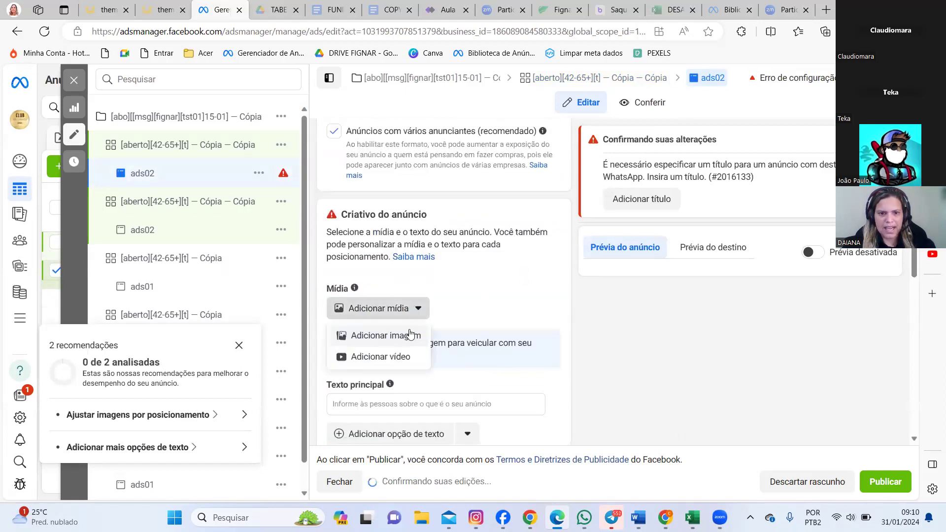
left_click(393, 359)
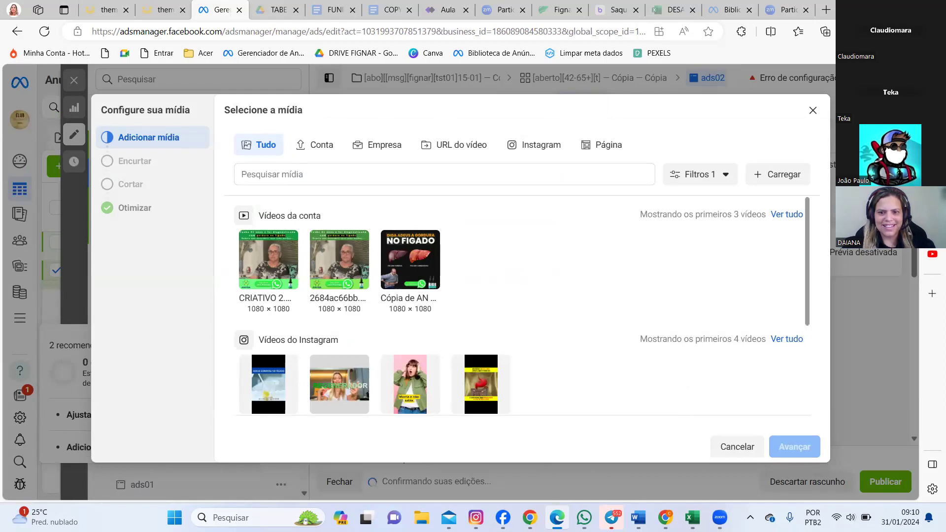
left_click(784, 172)
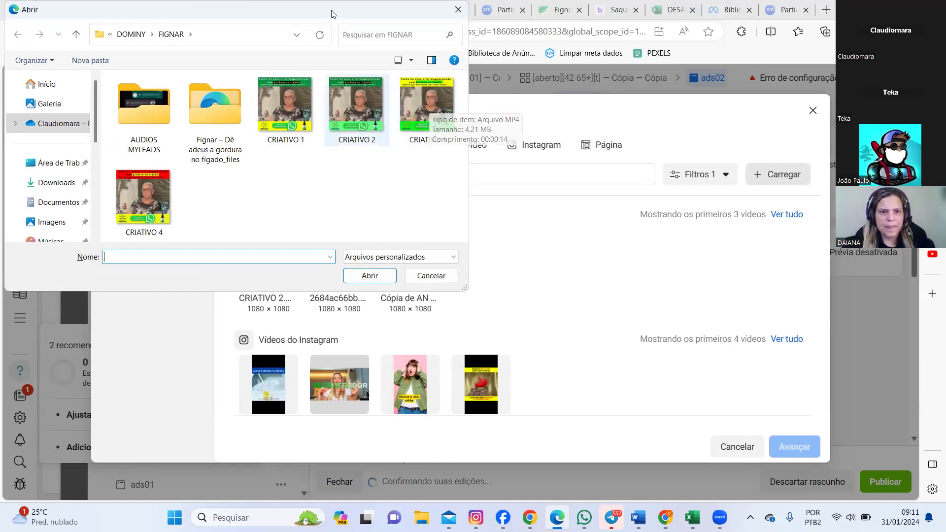
left_click_drag(331, 14, 331, 72)
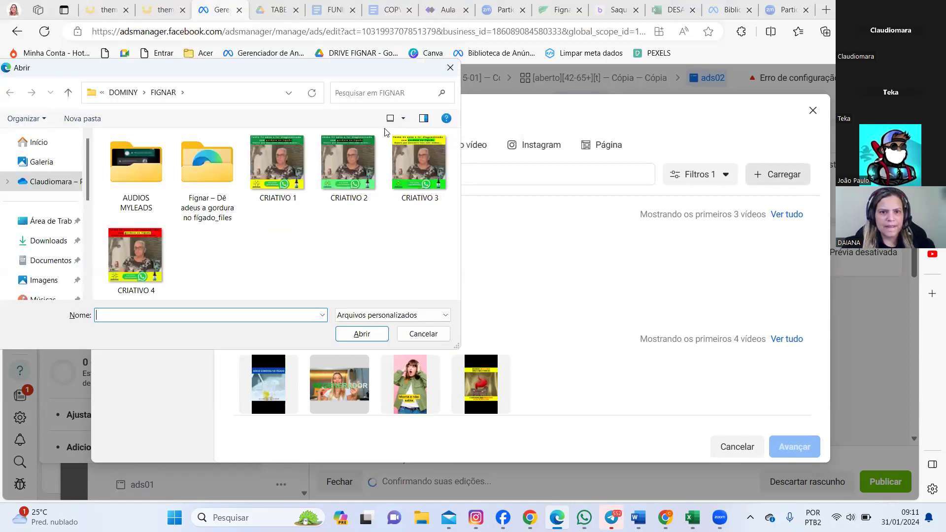
left_click(412, 163)
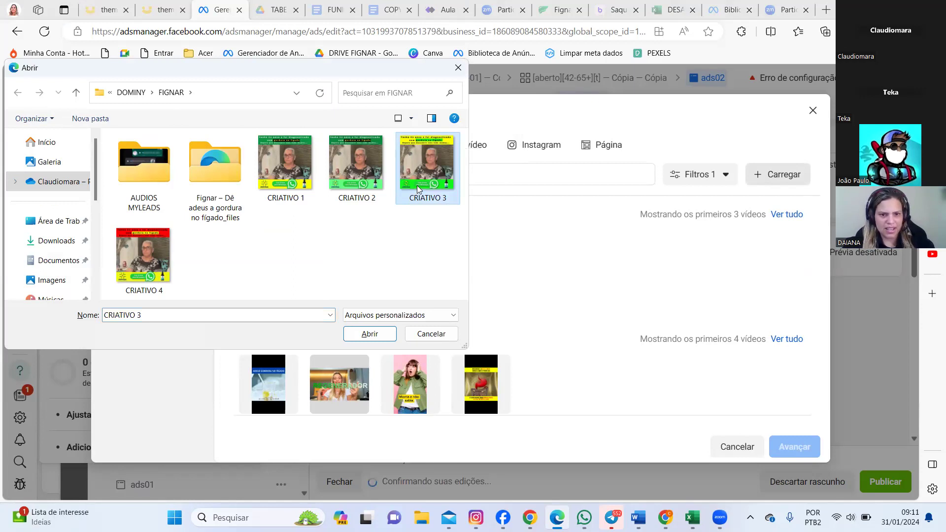
left_click(371, 334)
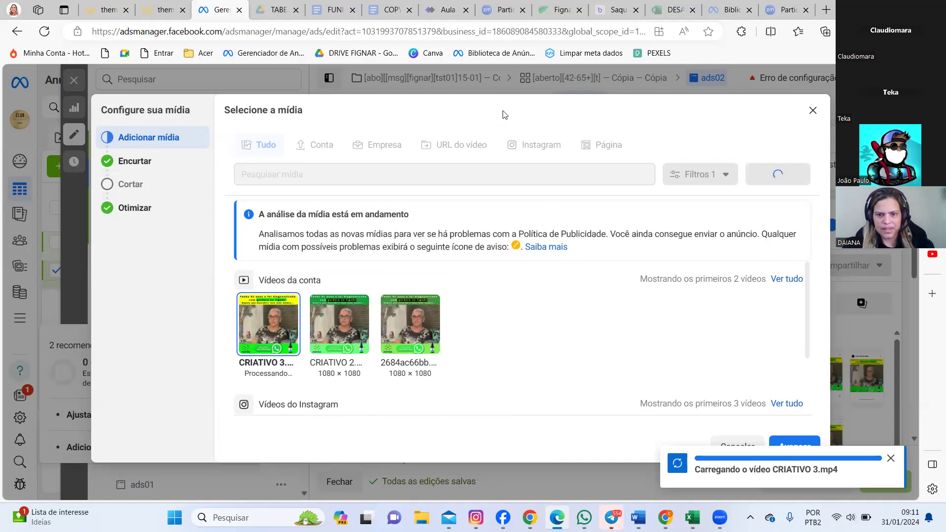
left_click_drag(534, 285, 767, 433)
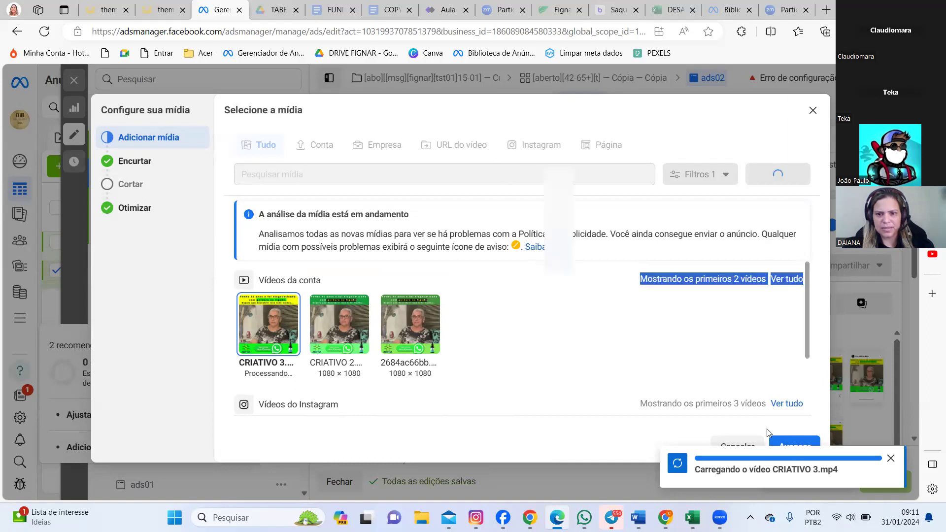
left_click(792, 448)
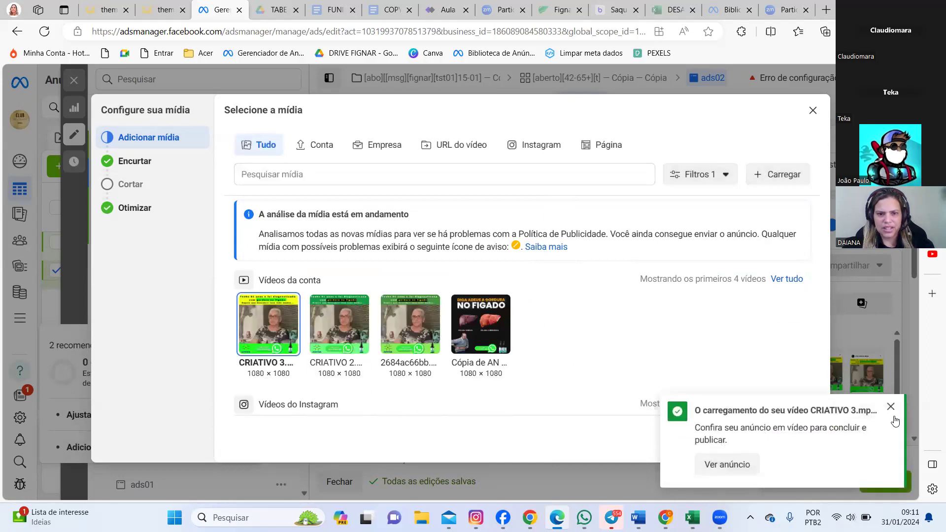
- Apply the CRIATIVO 3 video to the ads02 ad with original crops and all Advantage+ creative optimizations, and dismiss the recommendations
left_click(891, 409)
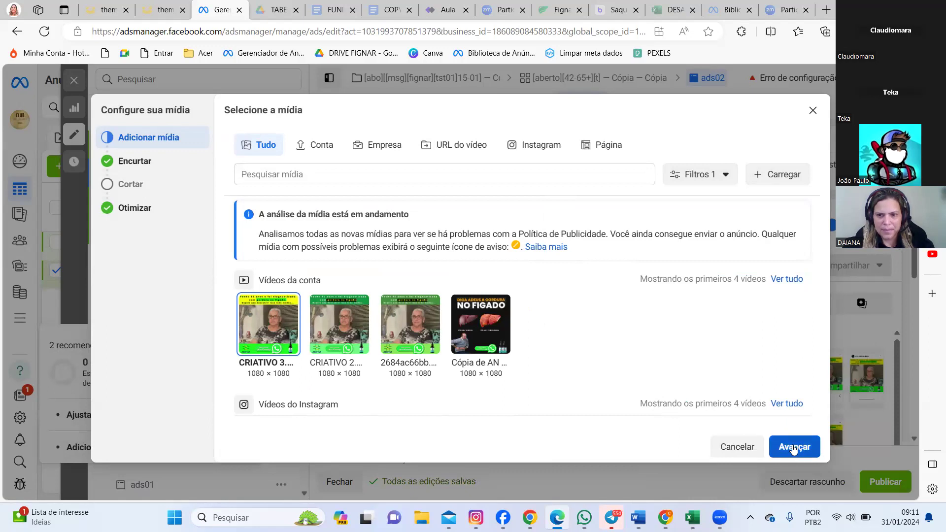
left_click(793, 449)
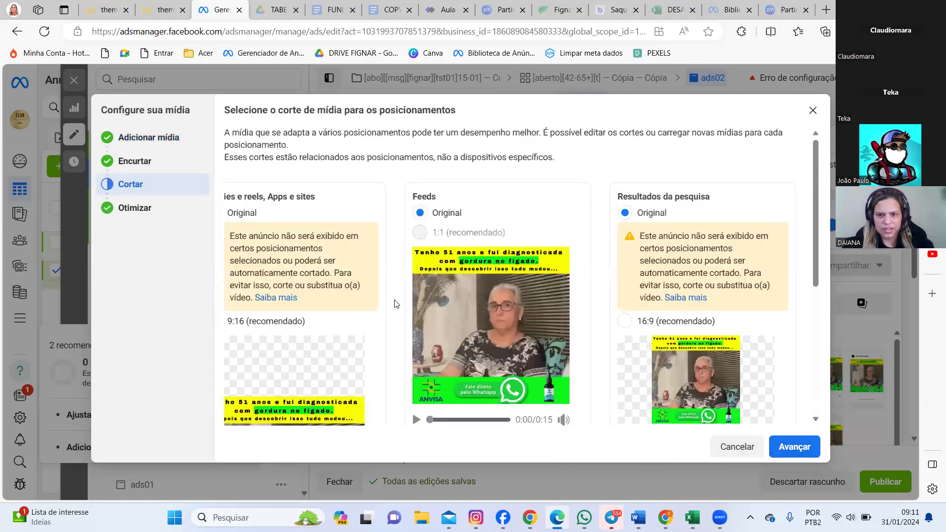
left_click(794, 448)
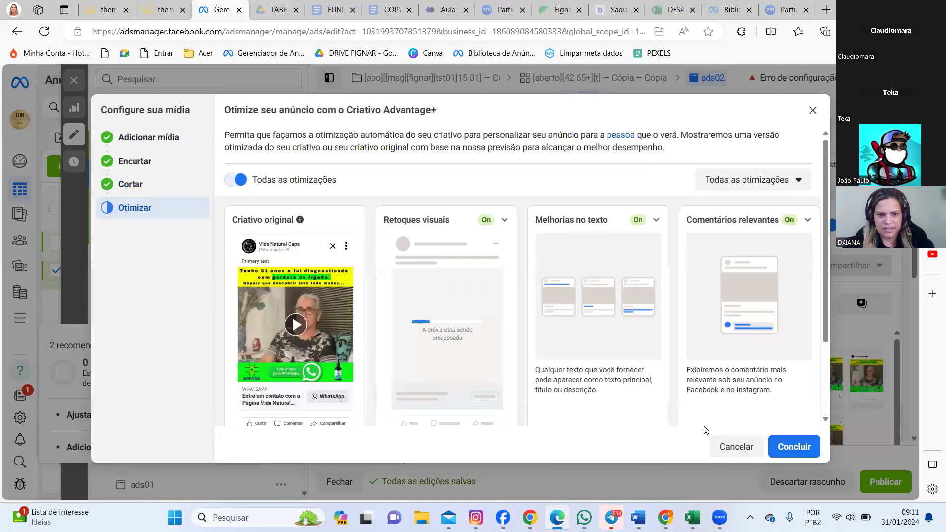
left_click(797, 449)
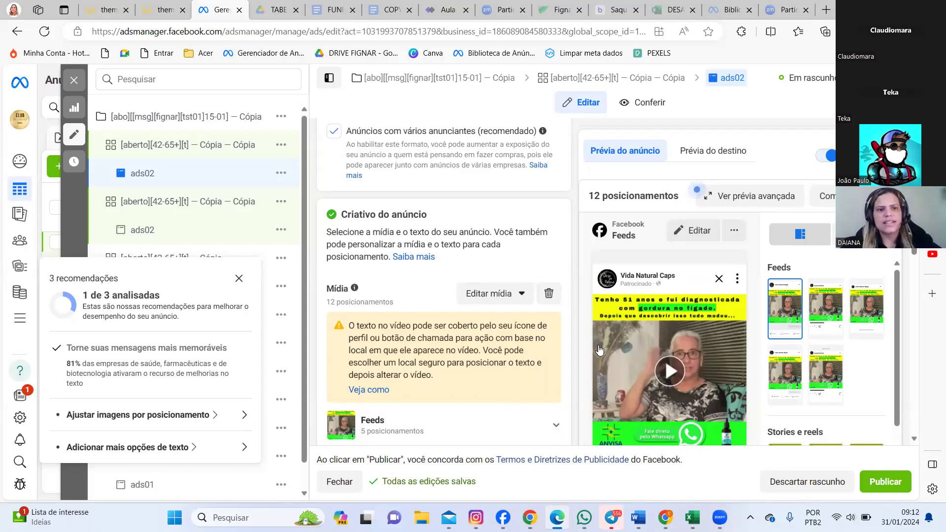
left_click(239, 279)
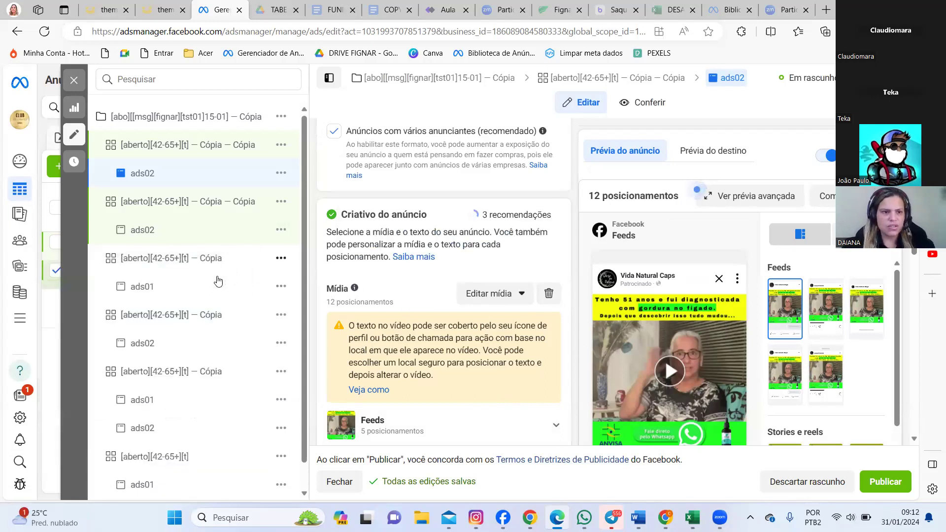
- Open the ads02 ad of the second "Cópia — Cópia" ad set and examine its identity, ad setup, creative and text settings
left_click(174, 230)
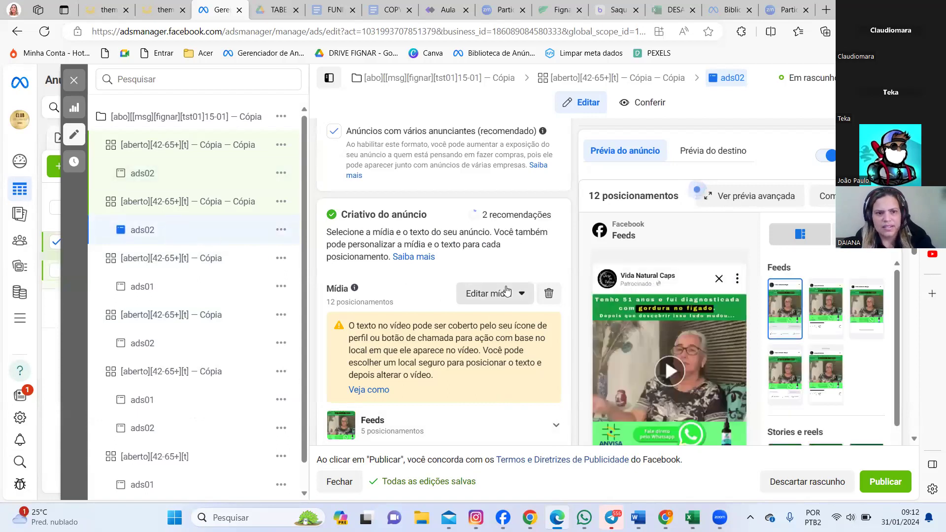
scroll(506, 291, "down", 10)
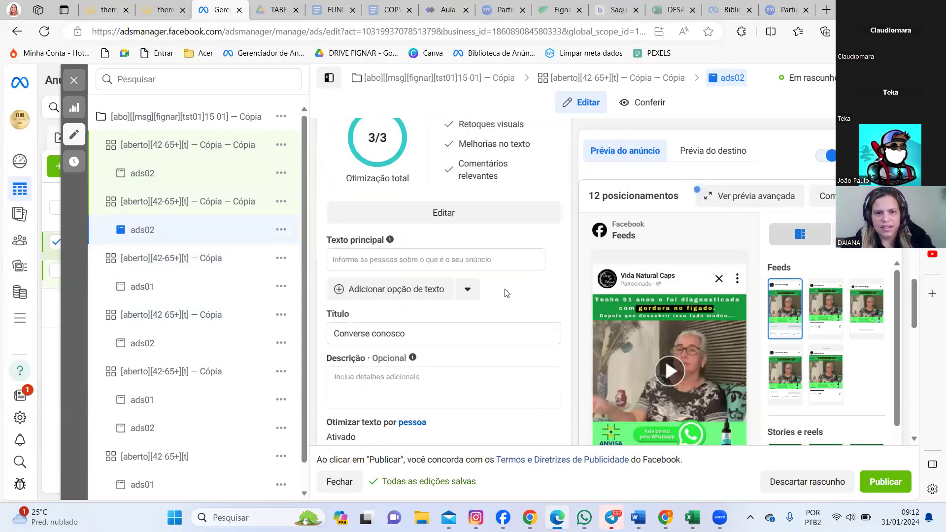
scroll(506, 293, "down", 9)
scroll(504, 274, "up", 12)
scroll(504, 274, "up", 8)
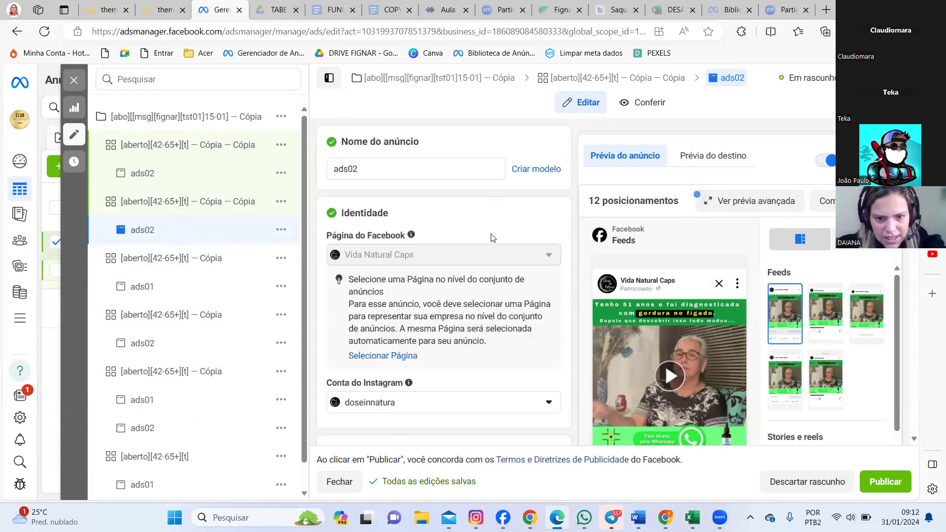
scroll(500, 257, "down", 2)
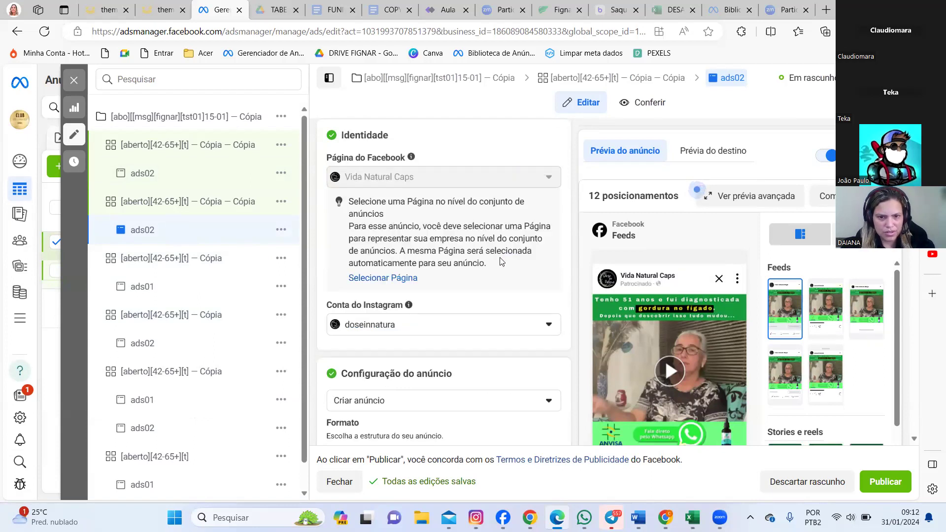
scroll(501, 261, "down", 1)
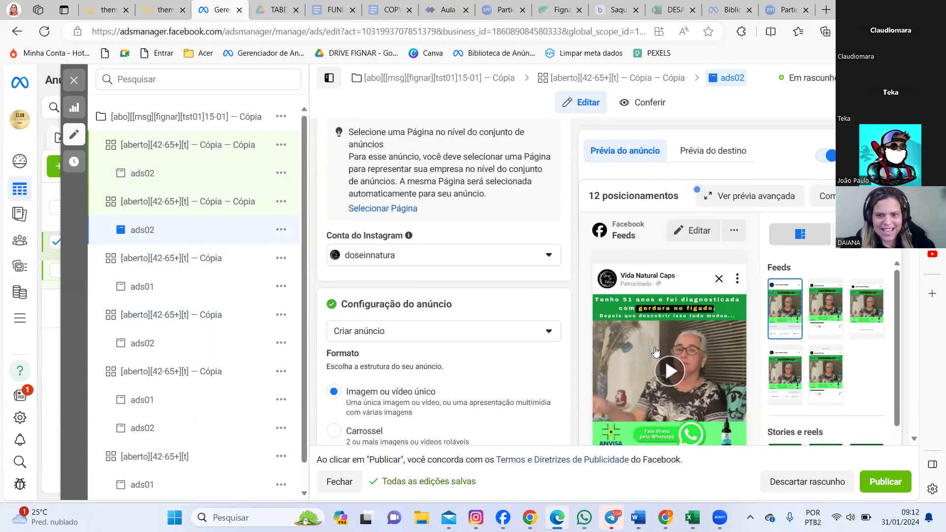
scroll(631, 347, "down", 2)
scroll(638, 343, "down", 1)
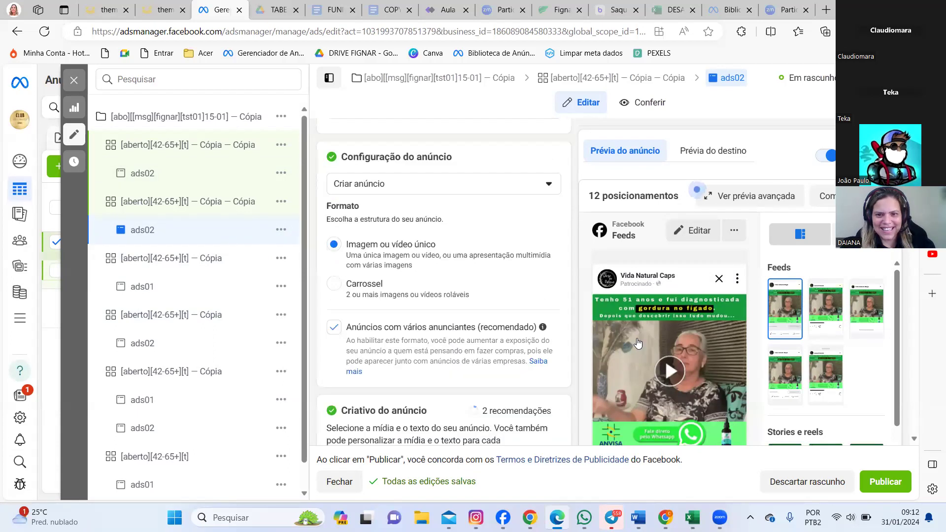
scroll(661, 343, "down", 1)
scroll(549, 335, "down", 1)
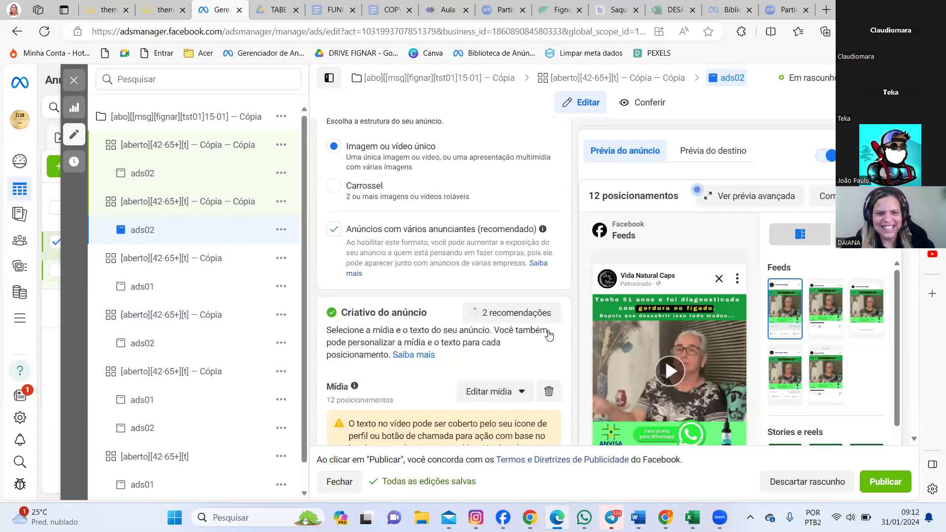
- Remove all existing media from the second ads02 ad and upload the CRIATIVO 4 video from the FIGNAR folder
scroll(537, 328, "down", 2)
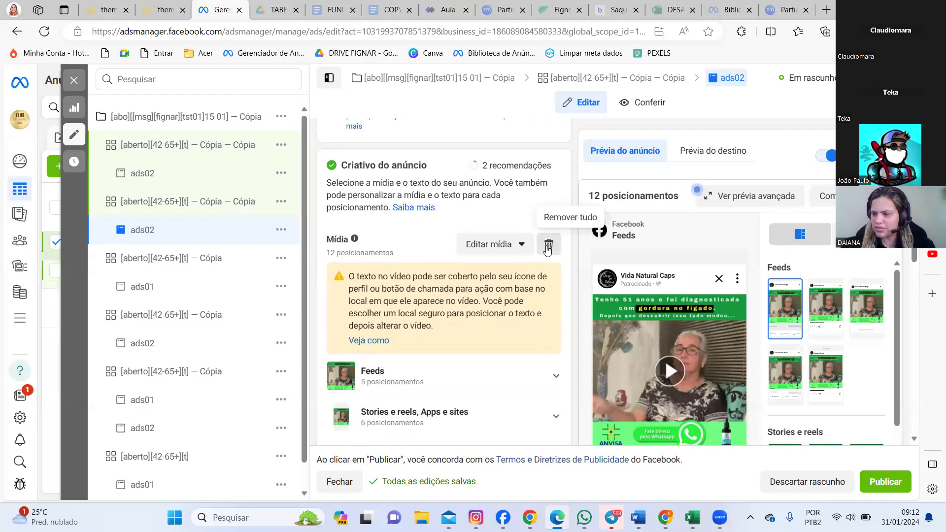
left_click(547, 246)
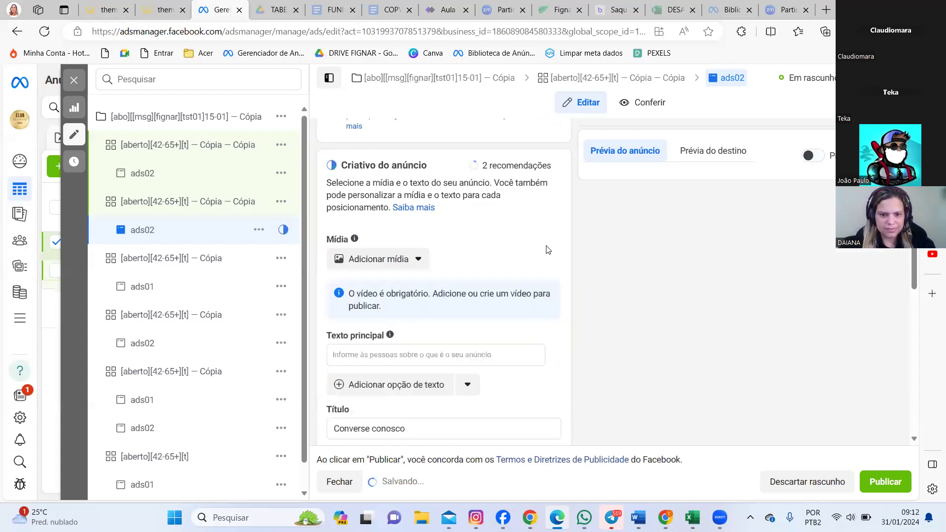
left_click(418, 261)
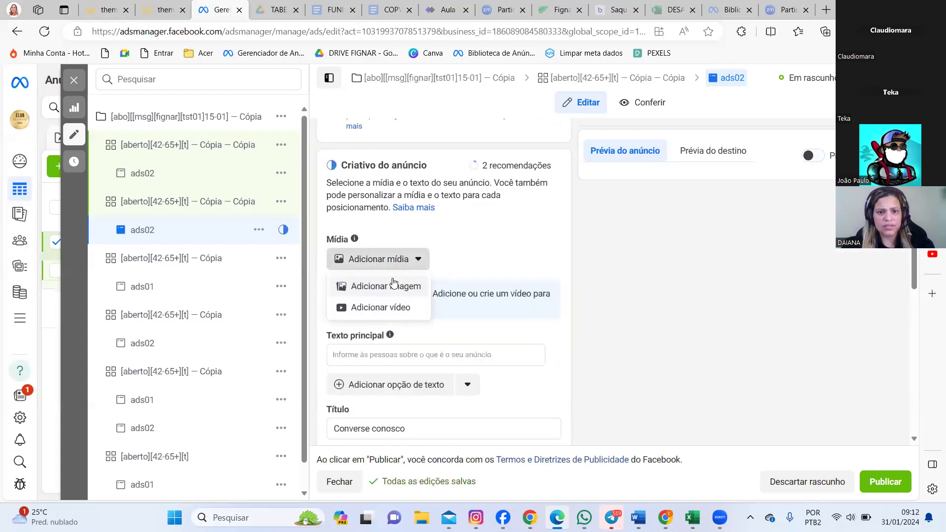
left_click(379, 309)
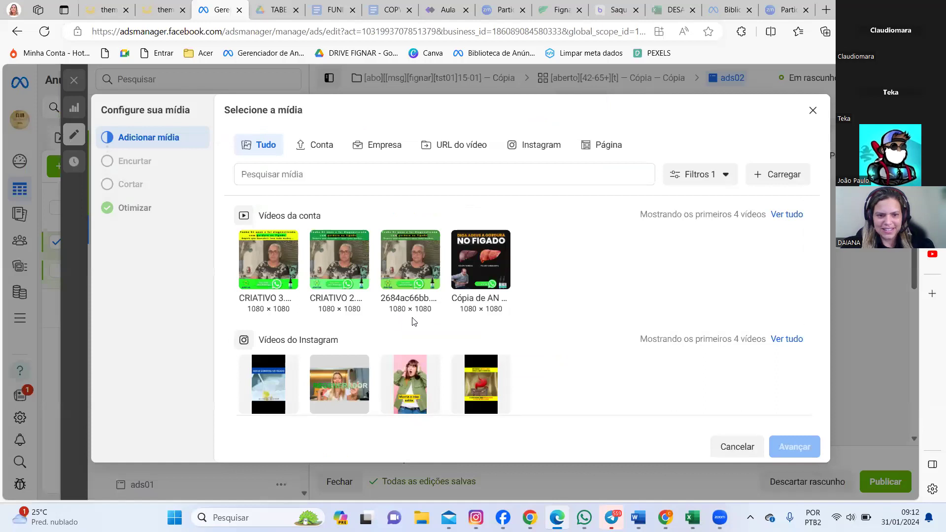
left_click(778, 174)
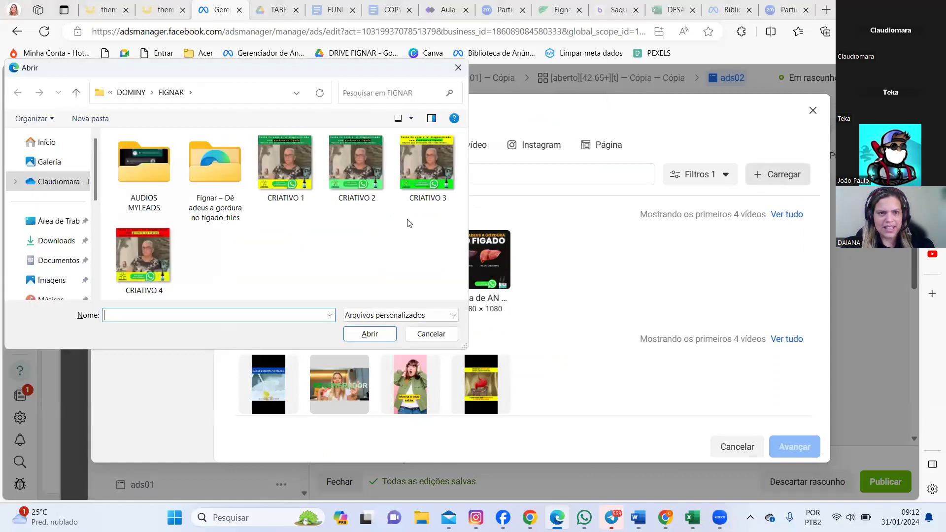
left_click(149, 250)
left_click(383, 336)
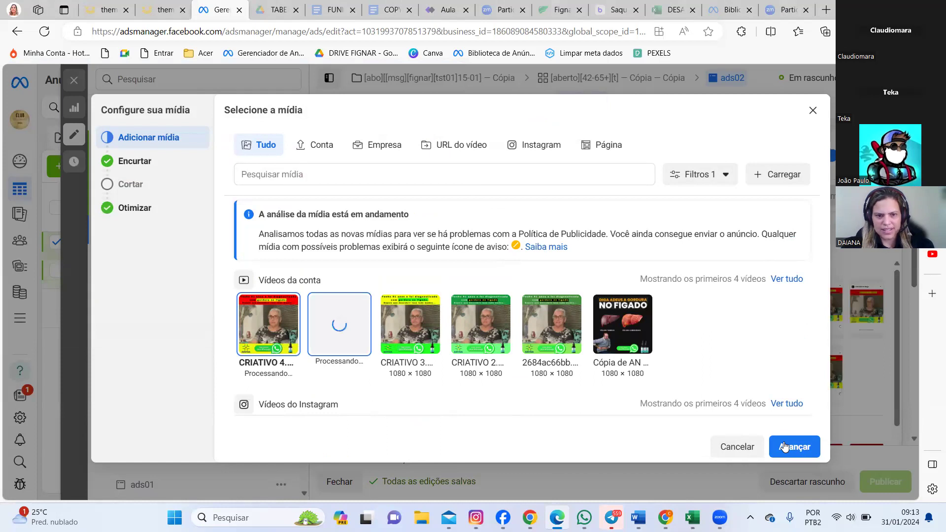
- Apply the CRIATIVO 4 video to the ad with original crops and all Advantage+ creative optimizations, and check the text fields
left_click(785, 447)
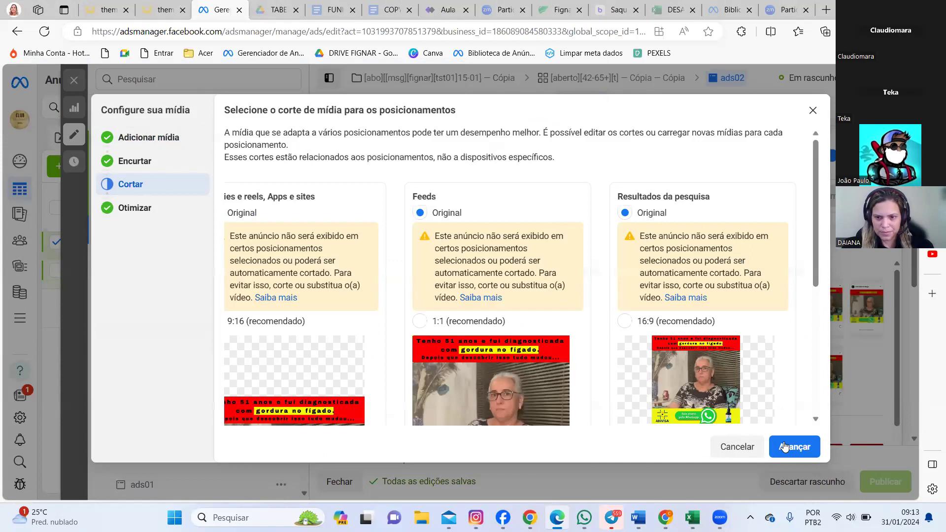
left_click(784, 447)
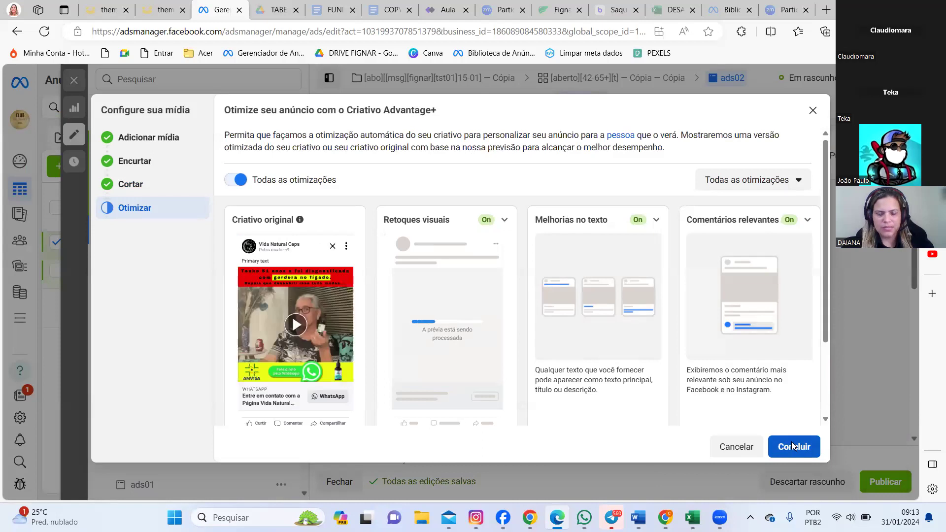
left_click(794, 447)
scroll(500, 347, "down", 6)
scroll(500, 347, "down", 2)
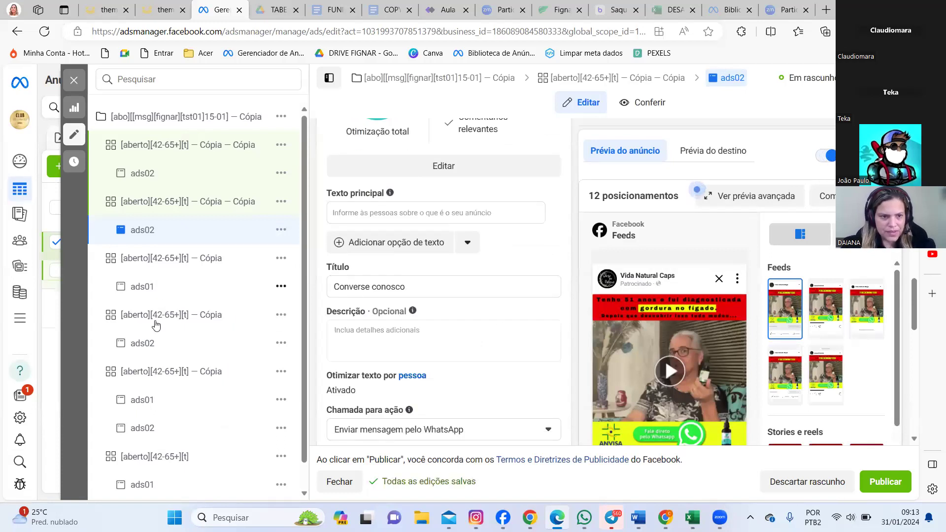
- Examine the ad setup, creative and primary text of the ads01 and ads02 ads in the first two single "Cópia" ad sets
left_click(154, 291)
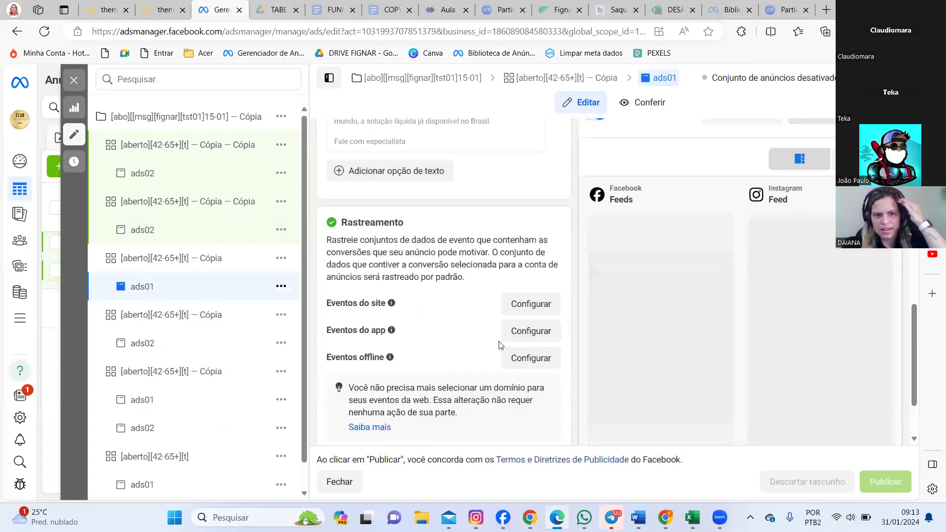
scroll(499, 345, "up", 10)
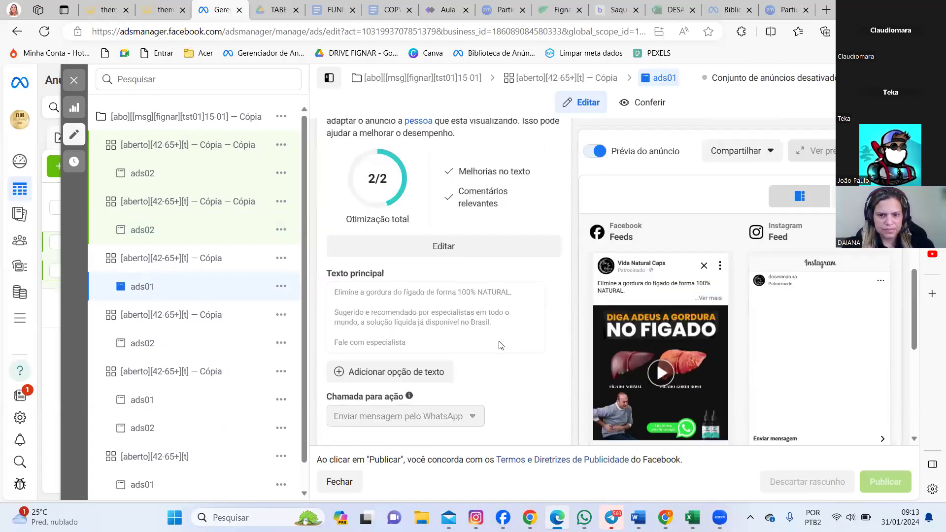
scroll(500, 344, "up", 4)
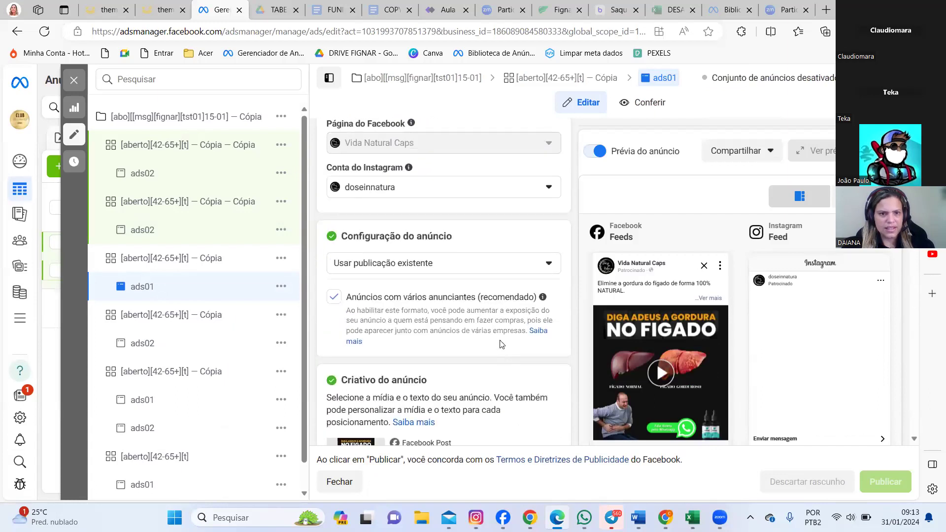
scroll(501, 344, "down", 1)
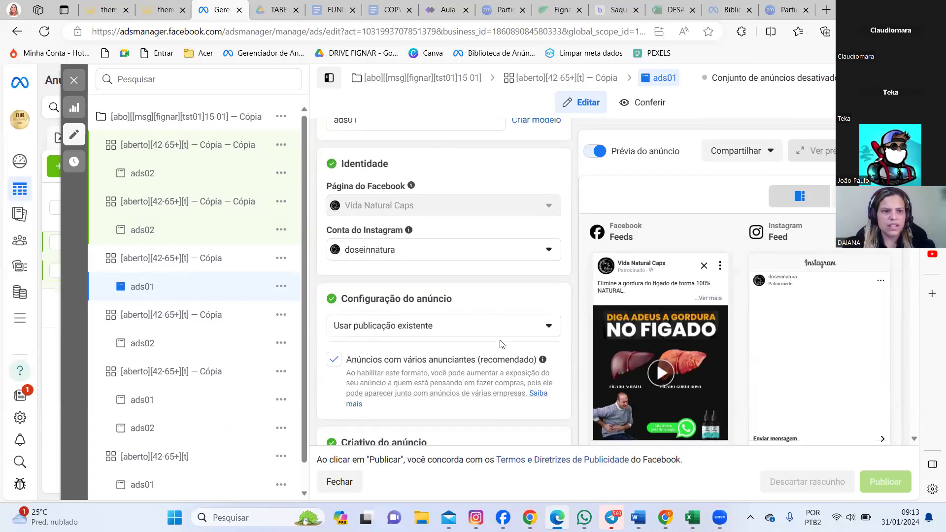
left_click(148, 344)
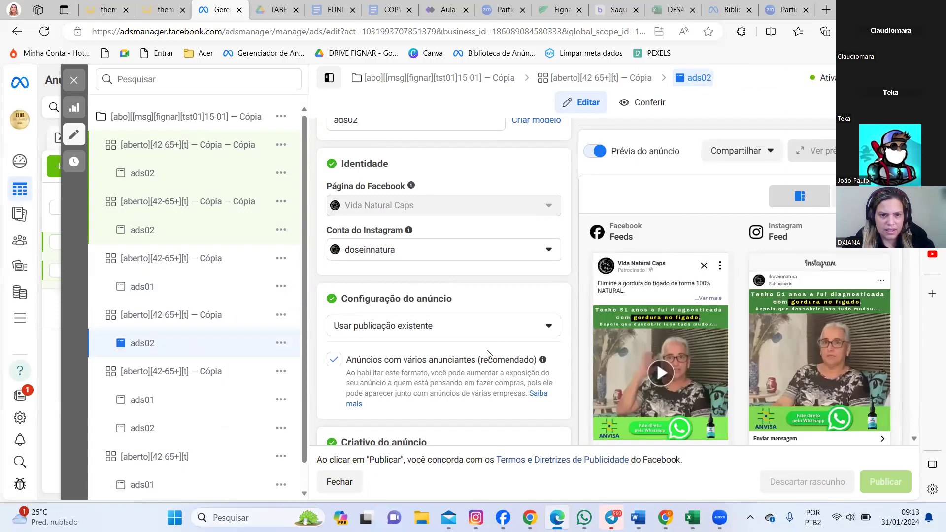
scroll(487, 354, "down", 1)
scroll(487, 354, "up", 3)
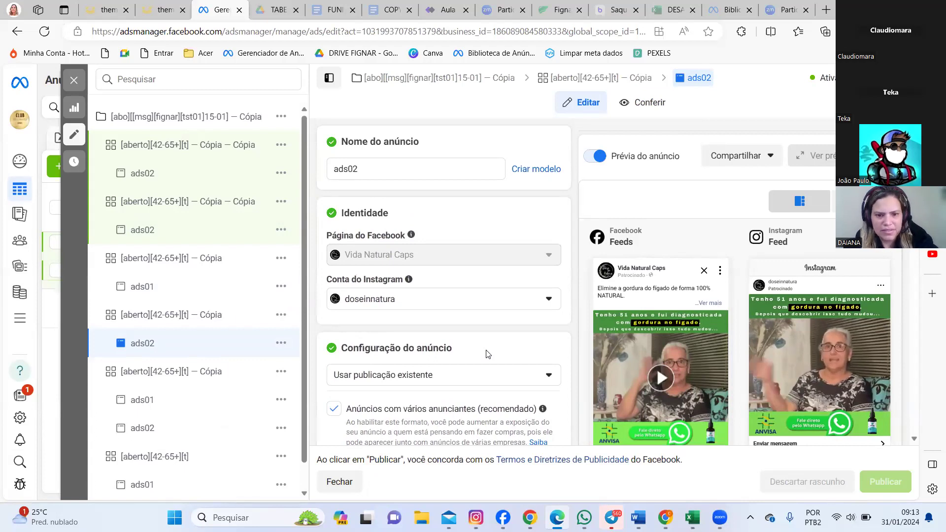
scroll(487, 354, "down", 5)
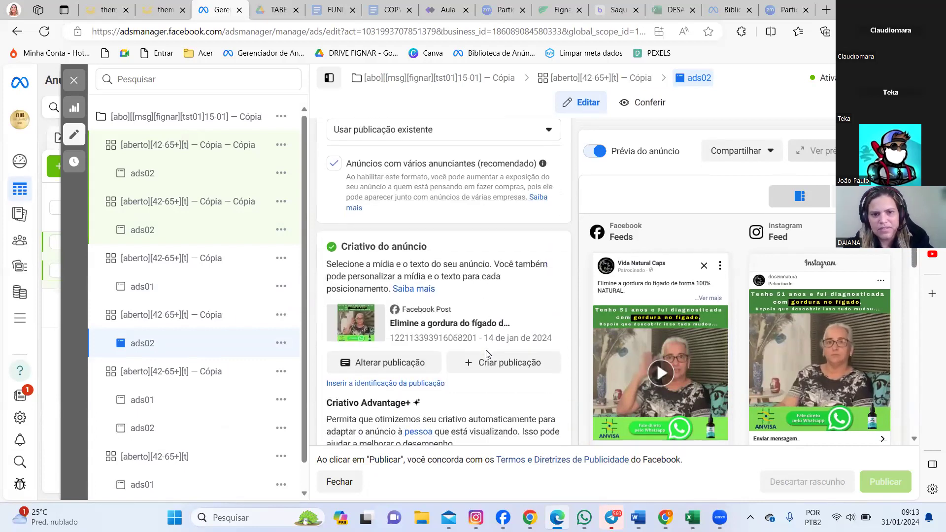
scroll(487, 354, "down", 3)
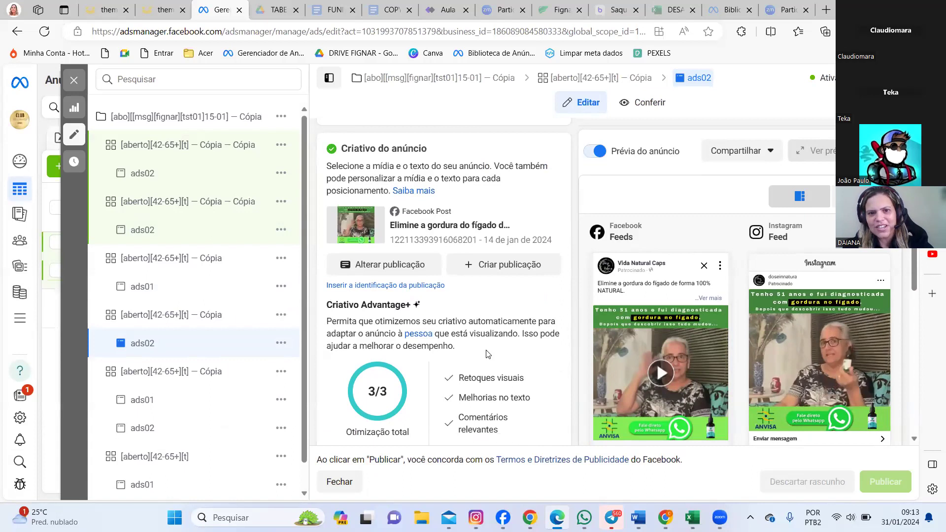
scroll(487, 354, "down", 1)
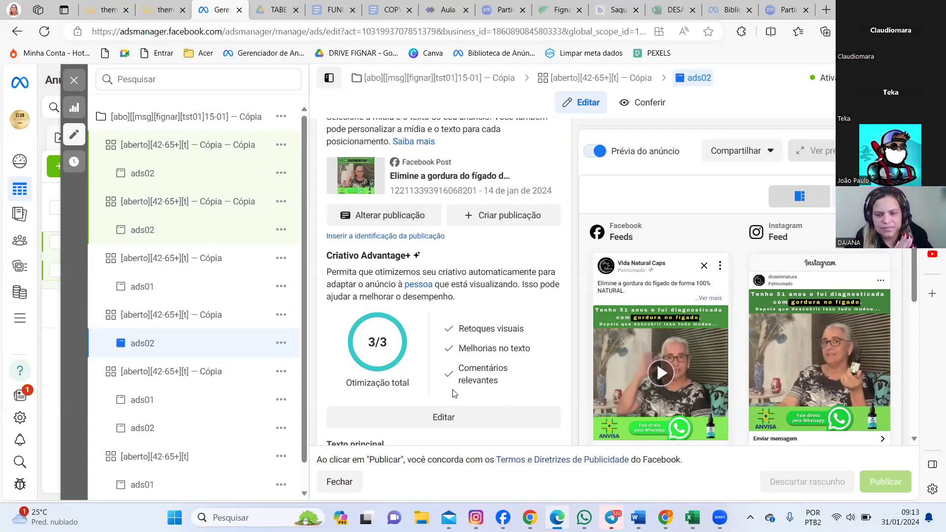
- Open ads01 in the "Cópia" ad set holding two ads and examine its primary text, title, description, call to action and message template
left_click(142, 402)
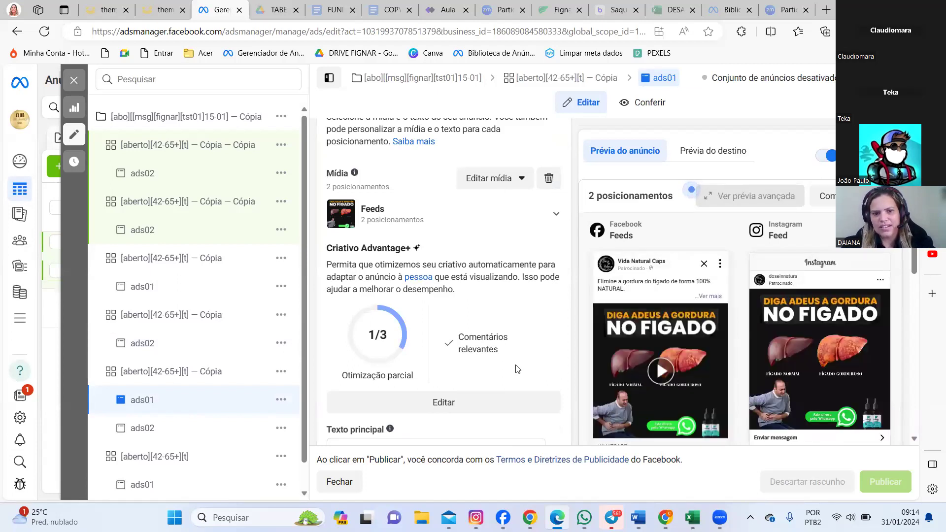
scroll(516, 369, "down", 9)
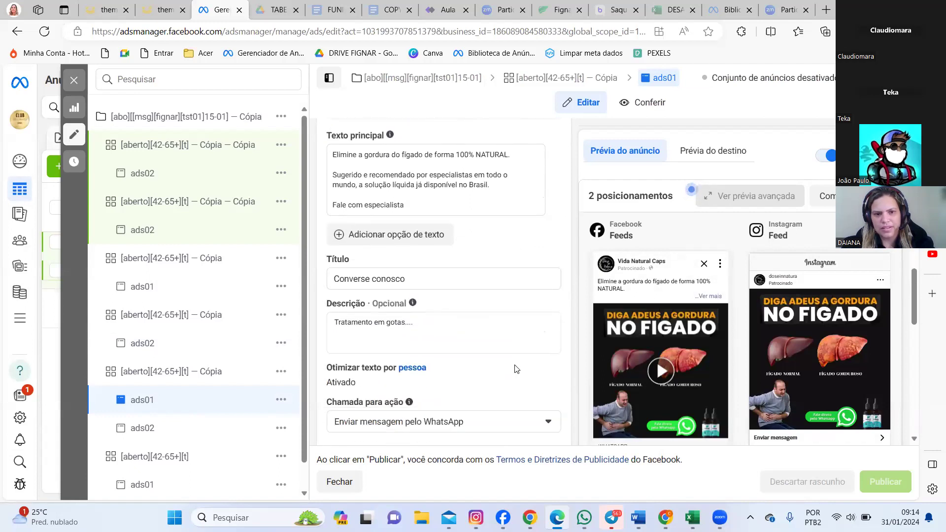
scroll(516, 369, "down", 4)
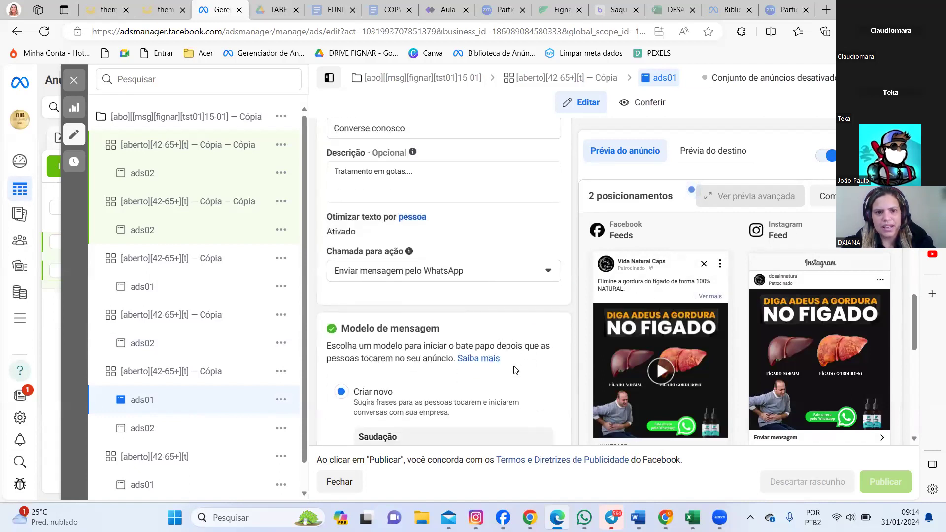
scroll(516, 370, "down", 5)
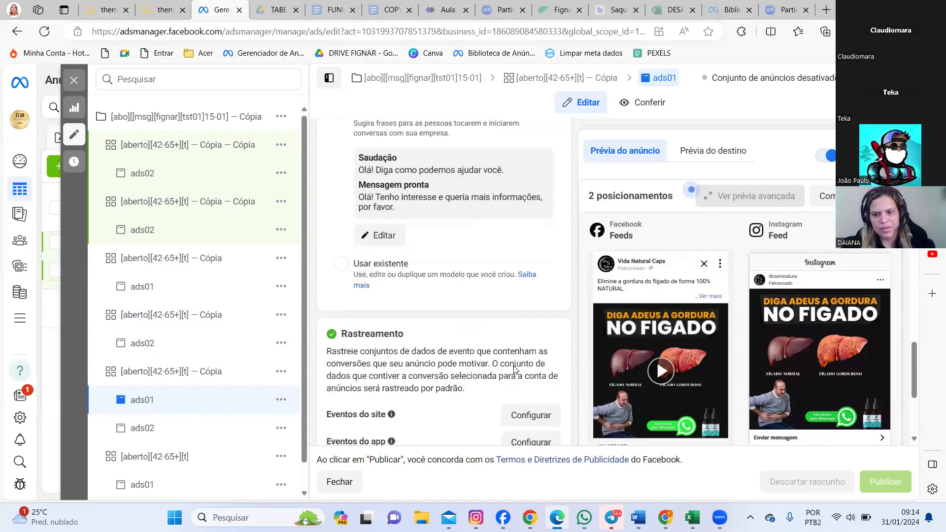
scroll(516, 369, "up", 9)
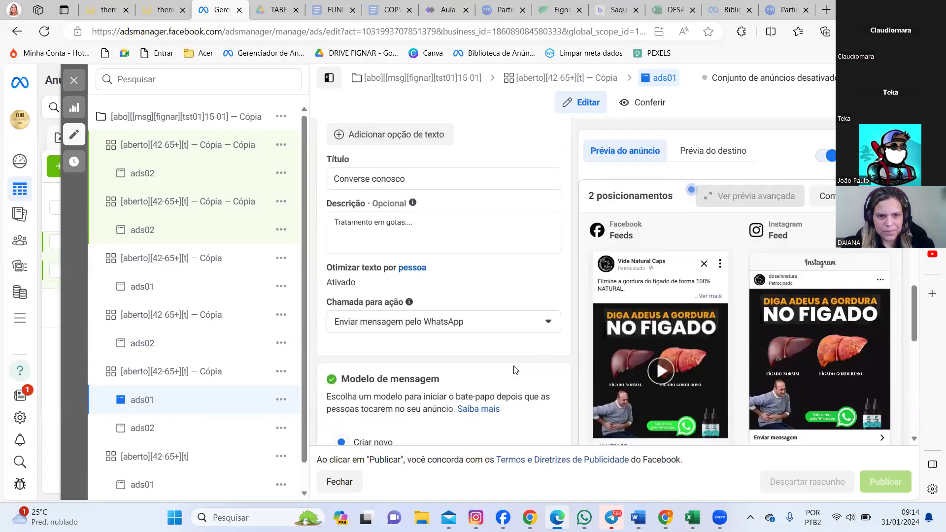
- Copy the full primary text of ads01 into the empty primary text of the first draft ads02 ad
scroll(516, 369, "up", 6)
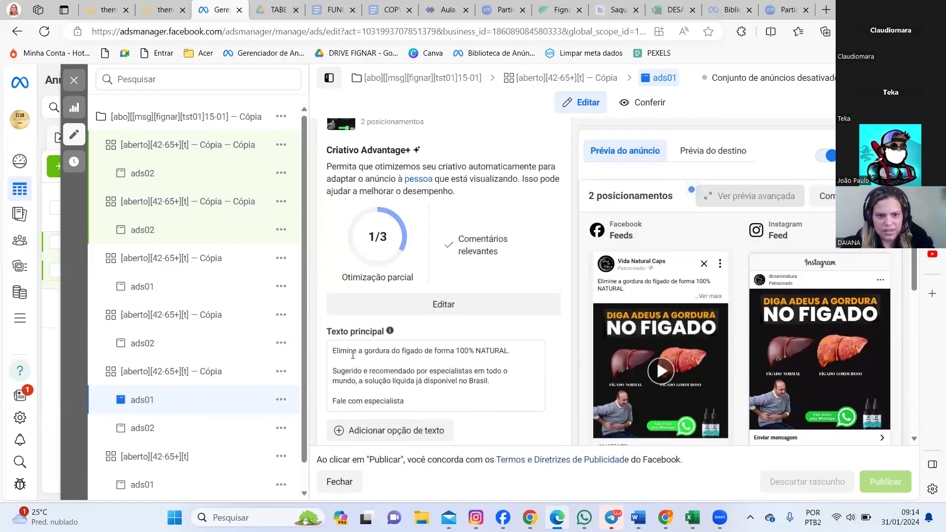
left_click_drag(333, 352, 418, 404)
key("ctrl+c")
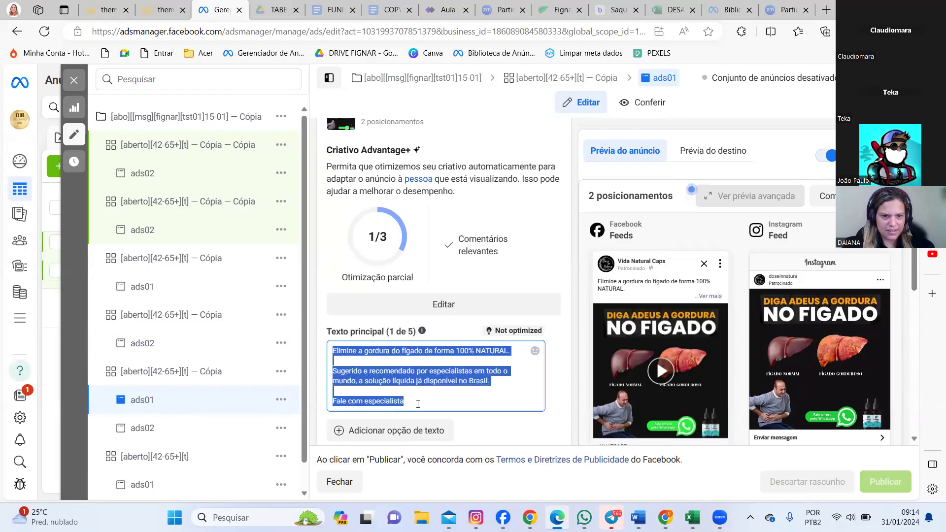
left_click(219, 172)
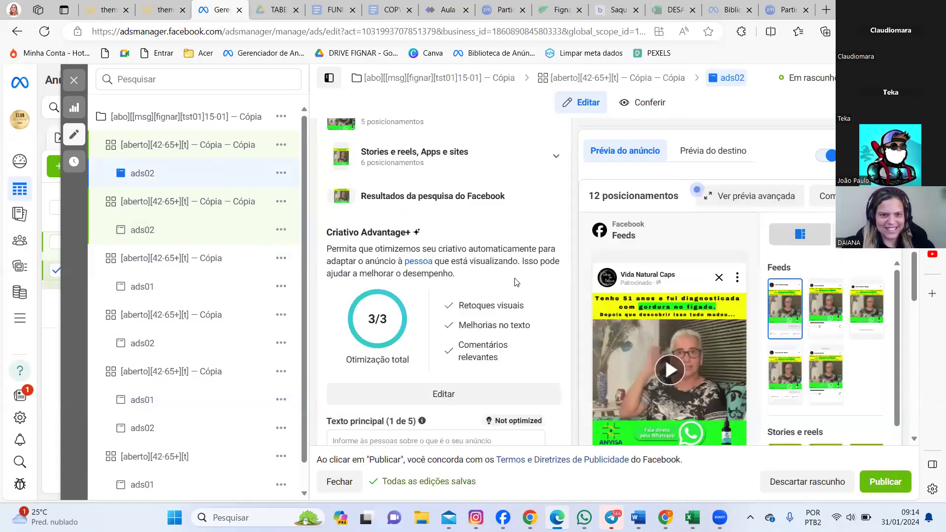
scroll(516, 282, "down", 2)
left_click(359, 342)
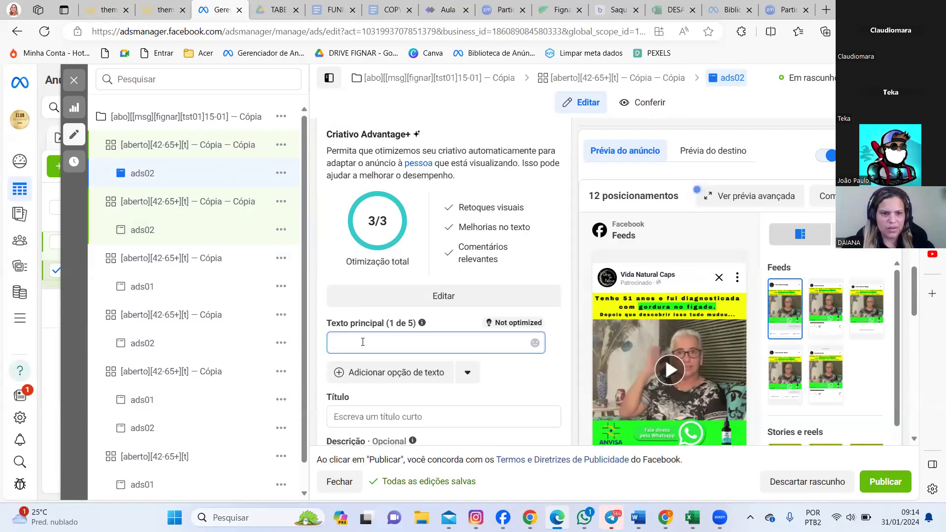
key("ctrl+v")
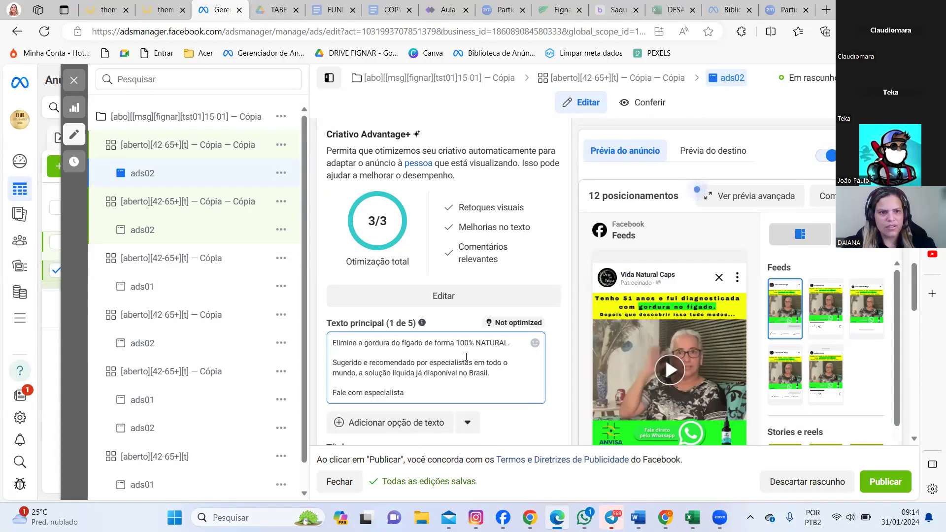
scroll(554, 367, "down", 2)
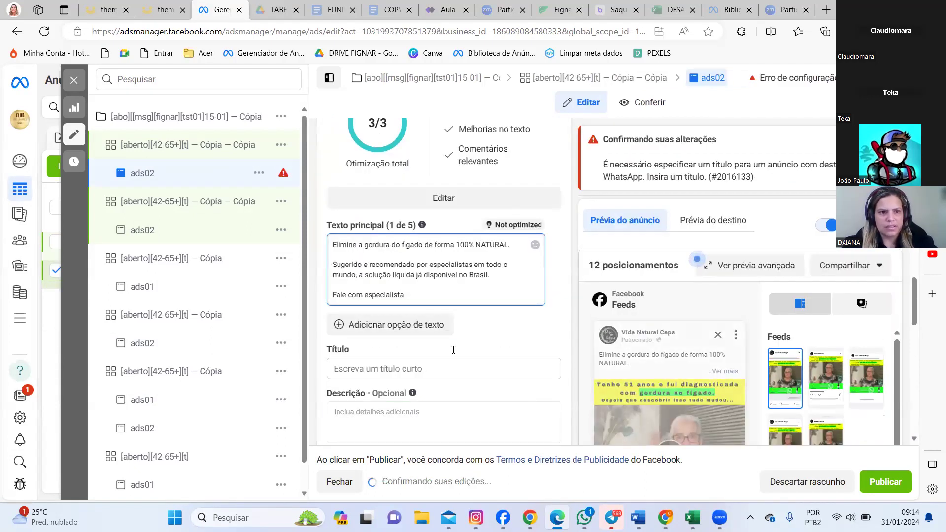
- Open the second draft ads02 ad and paste the copied ads01 primary text into its primary text
left_click(164, 235)
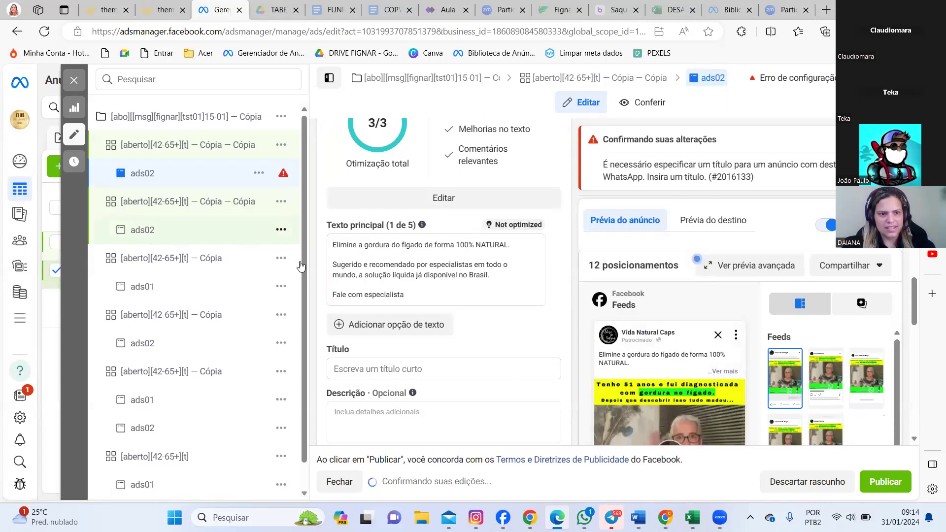
scroll(394, 286, "down", 2)
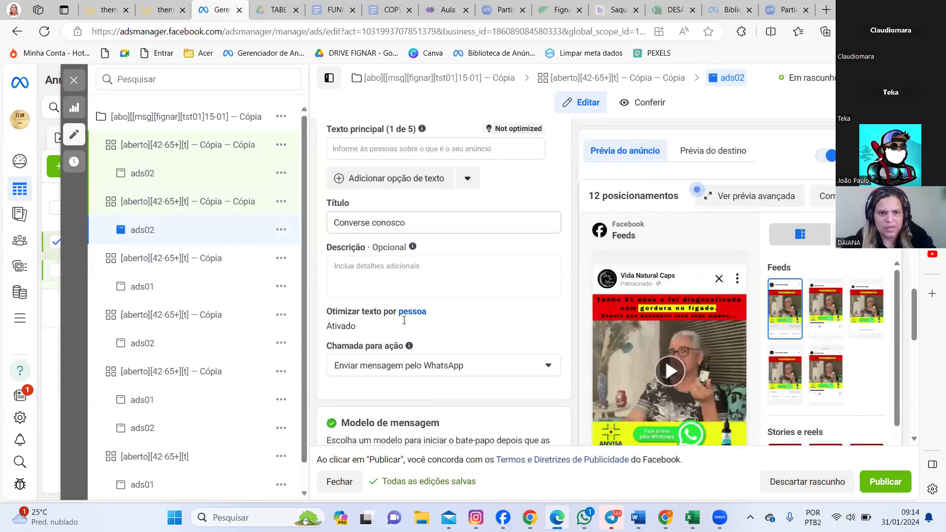
scroll(399, 274, "up", 2)
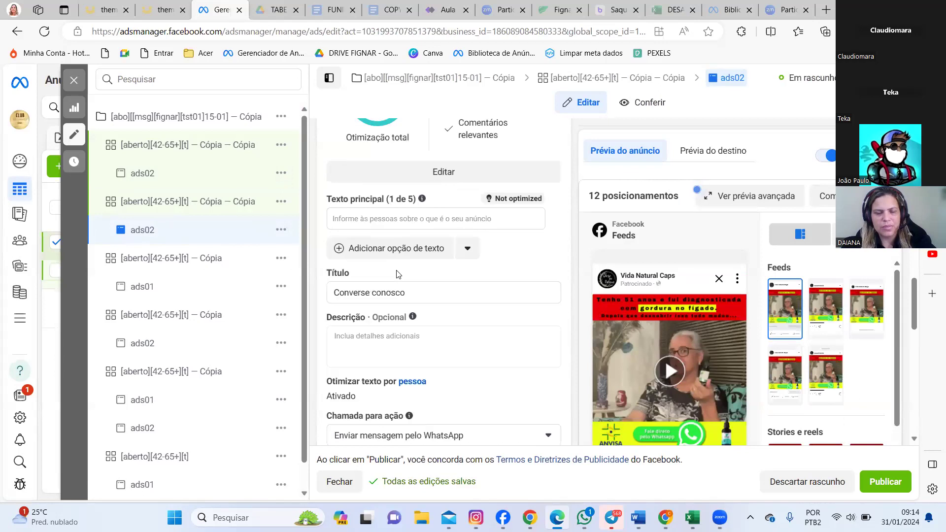
left_click(390, 253)
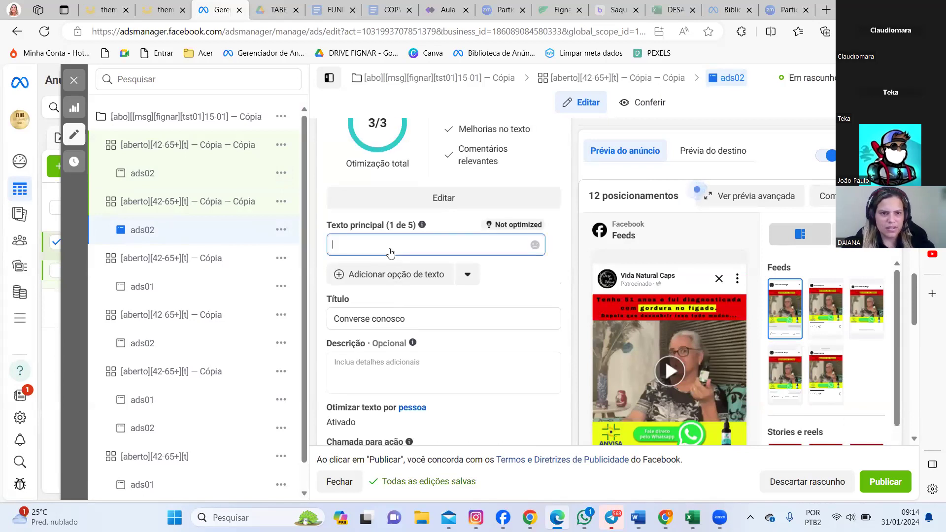
key("ctrl+v")
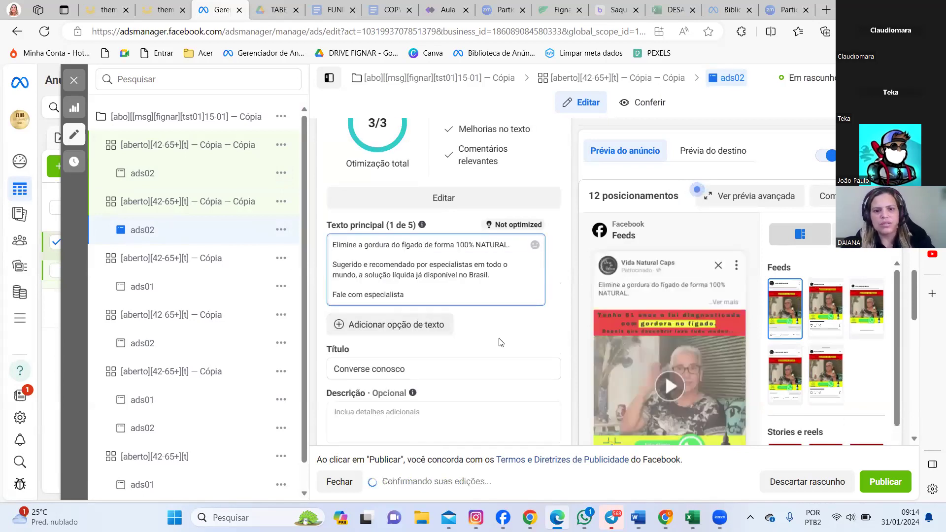
- Replace the second draft ads02 ad's title with "Fale com o especialista"
left_click(451, 363)
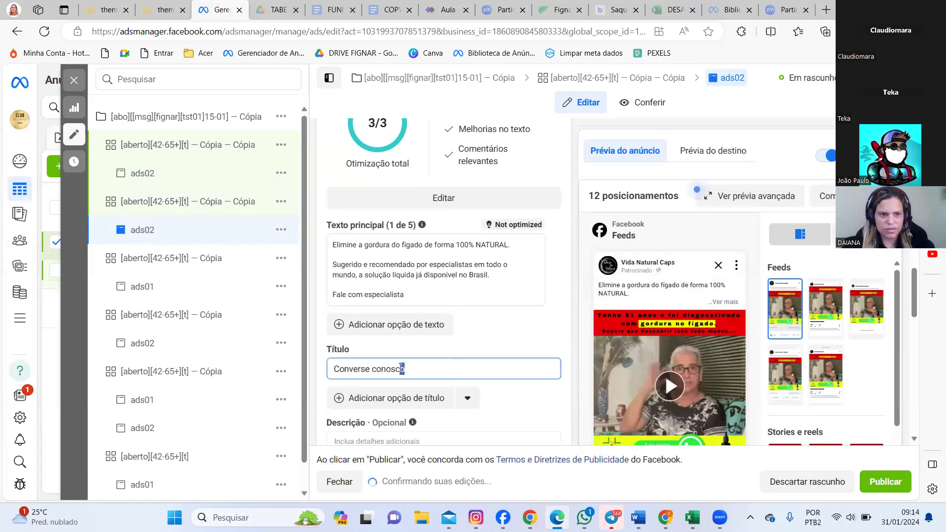
left_click(335, 370)
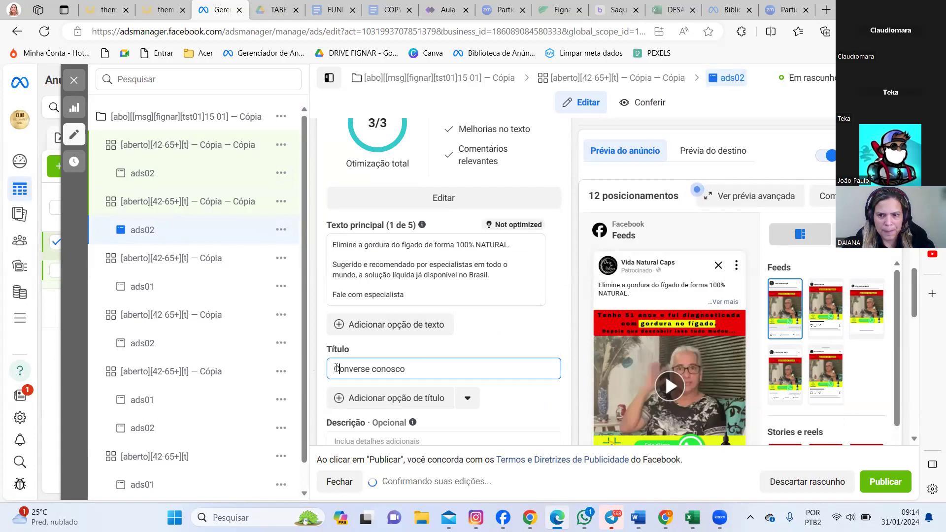
left_click_drag(335, 368, 459, 372)
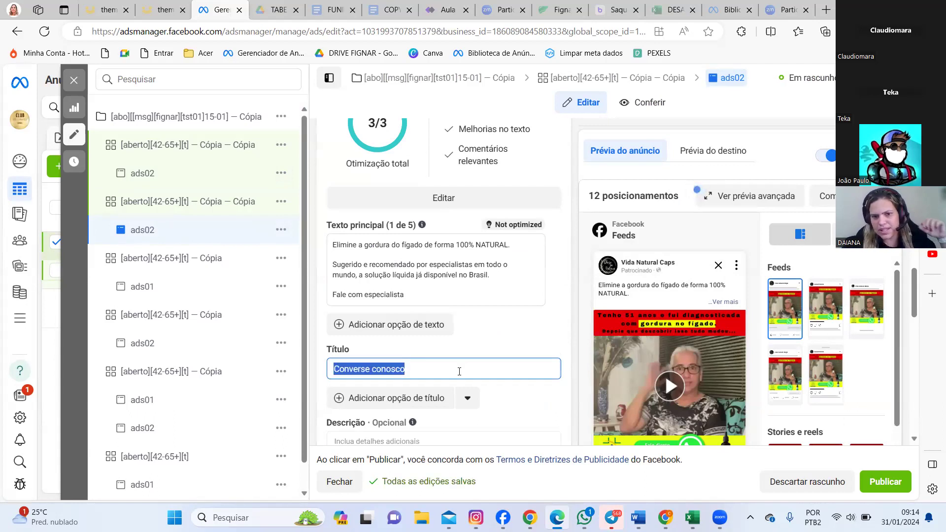
type("Fale com o especialista")
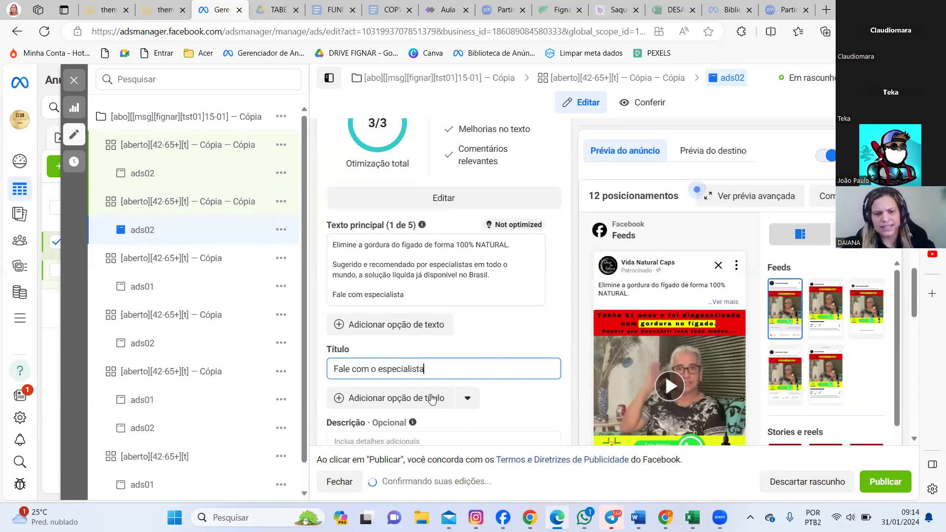
- Enter "Tratamento em gotas..." as the ad's optional description
scroll(513, 395, "down", 1)
scroll(513, 394, "down", 1)
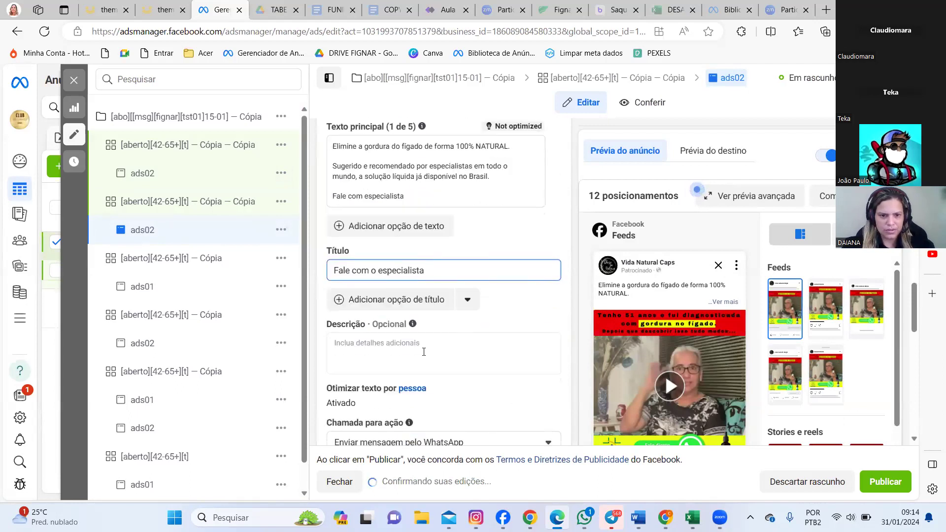
left_click(424, 352)
type("TRa")
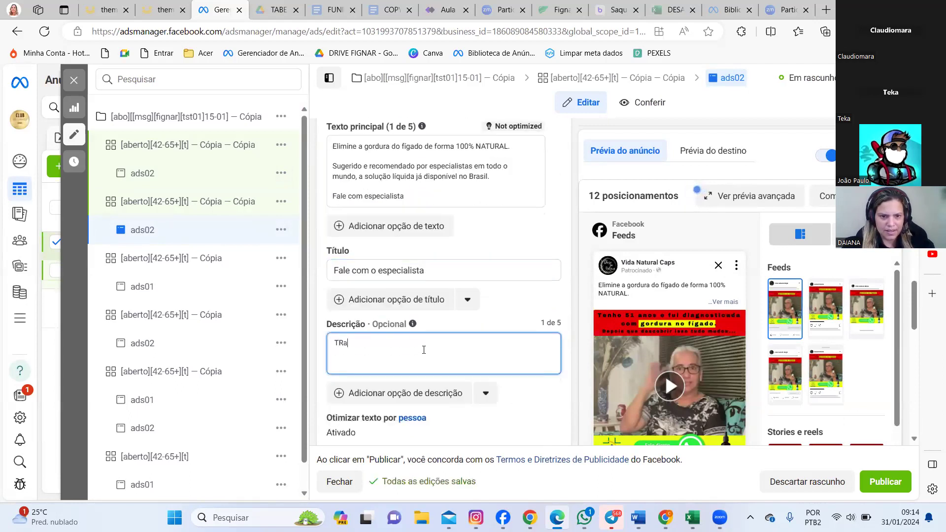
key("BackSpace")
key("BackSpace")
type("ra")
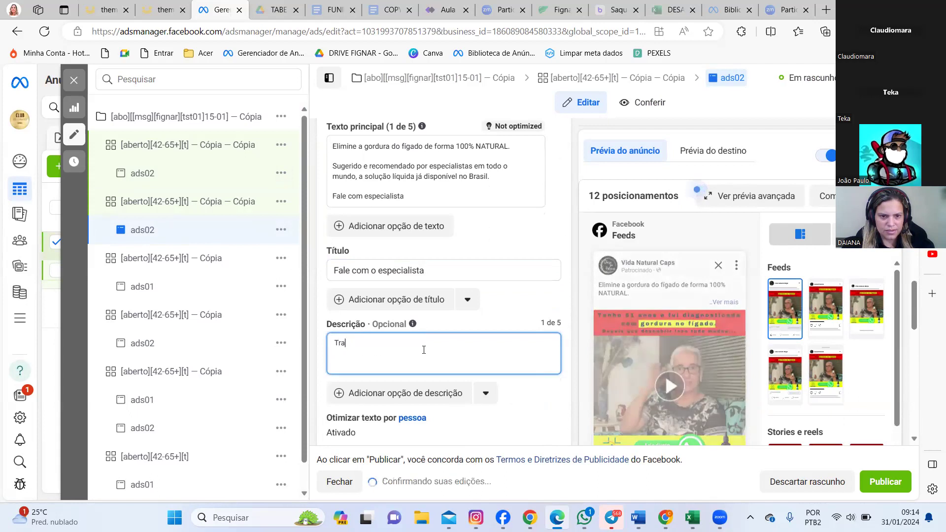
type("tamento em")
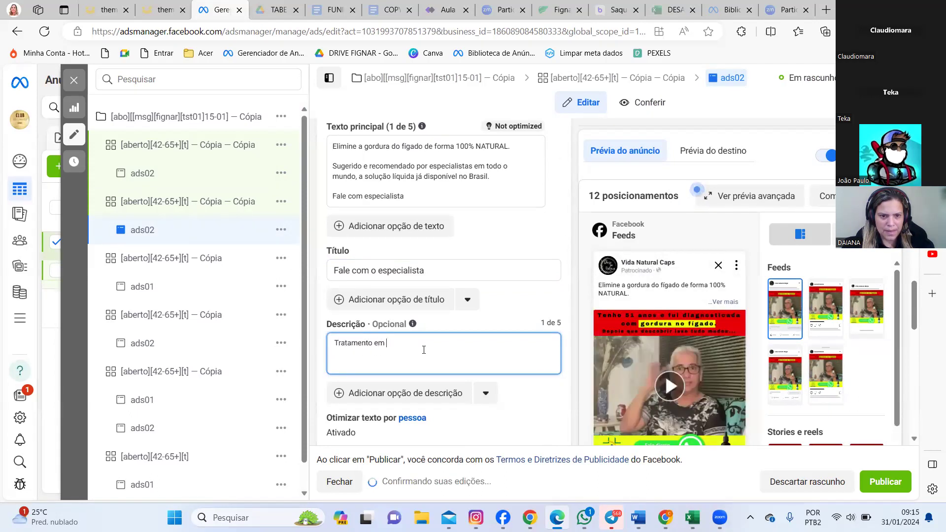
type(" gotas...")
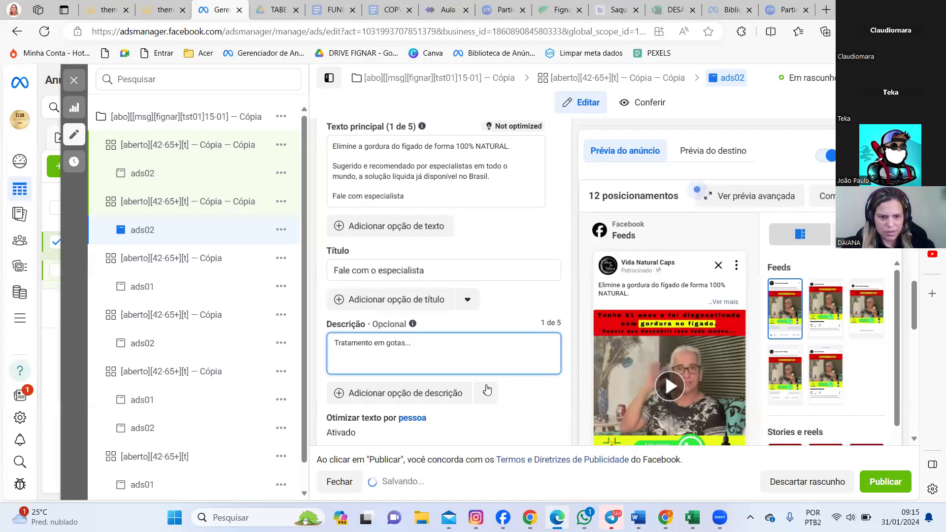
- Set the ad's call to action to "Fale conosco"
scroll(512, 392, "down", 1)
scroll(533, 390, "down", 2)
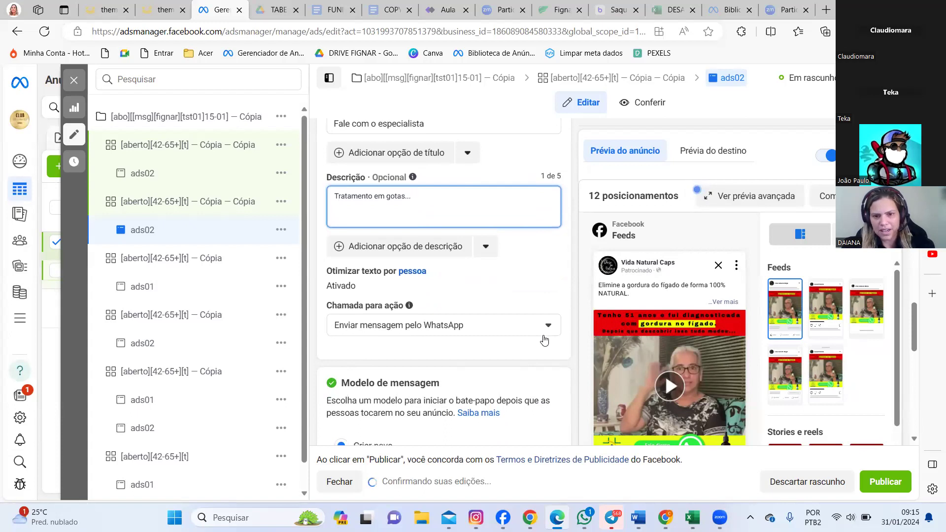
left_click(548, 328)
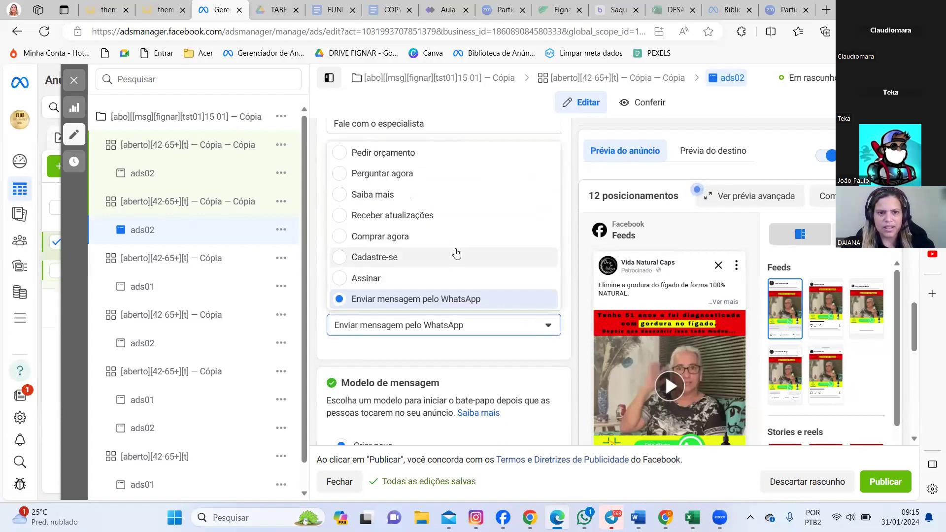
scroll(457, 253, "up", 3)
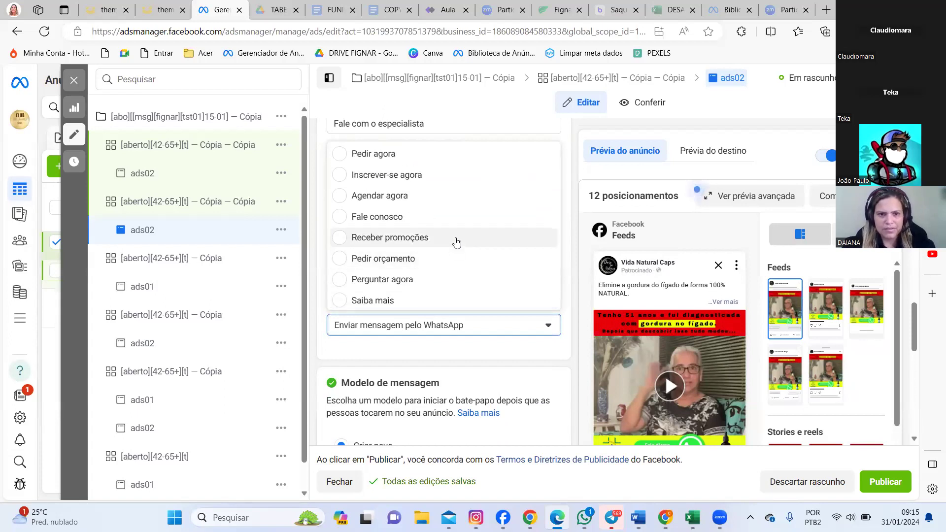
left_click(341, 218)
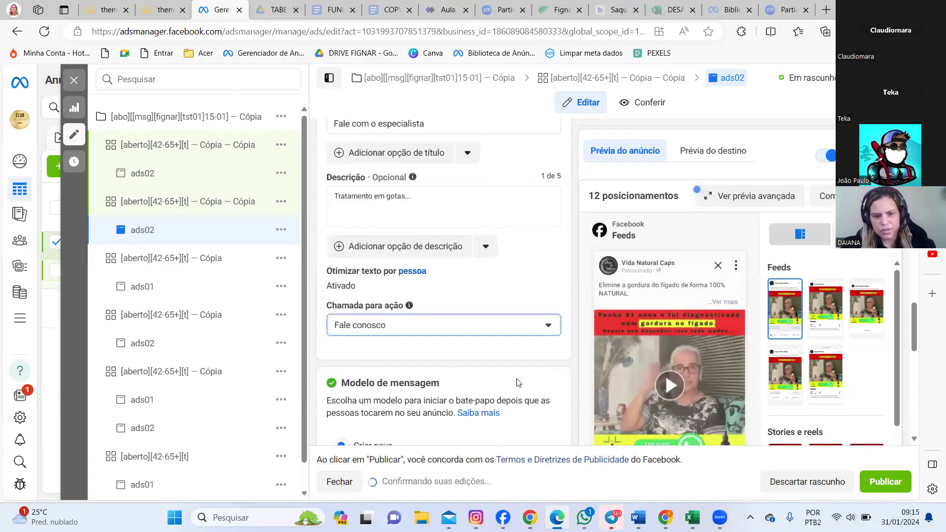
- Open the ad's new message template for editing and replace its greeting with "Olá! Gostaria de saber mais."
scroll(528, 364, "down", 2)
scroll(529, 367, "down", 3)
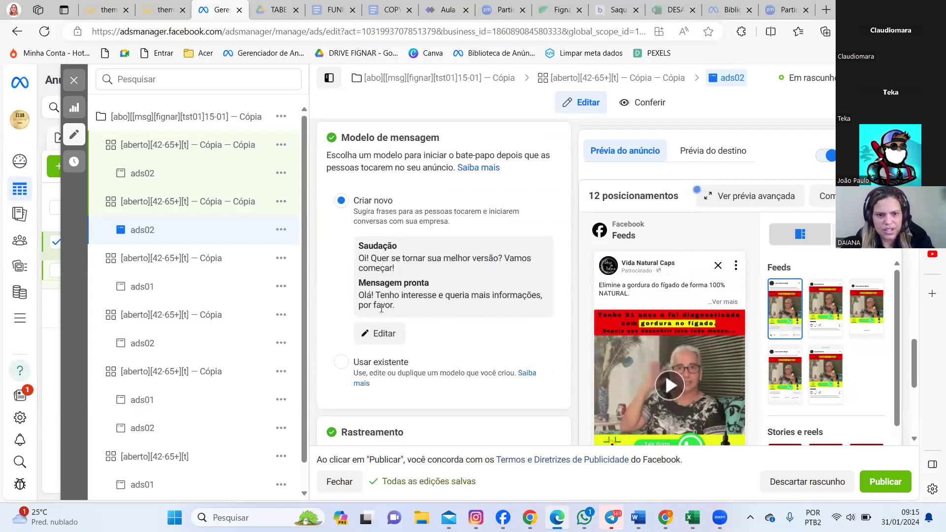
left_click(377, 335)
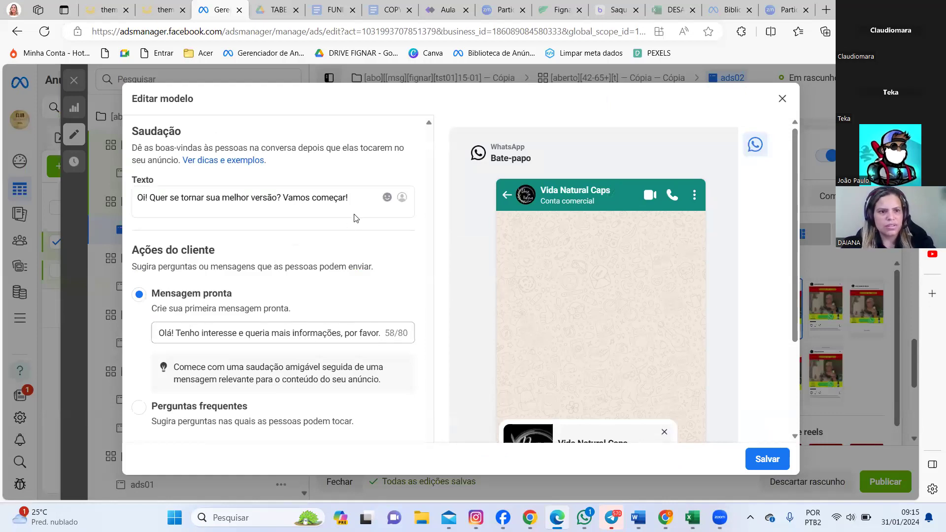
left_click(358, 196)
left_click_drag(348, 198, 131, 196)
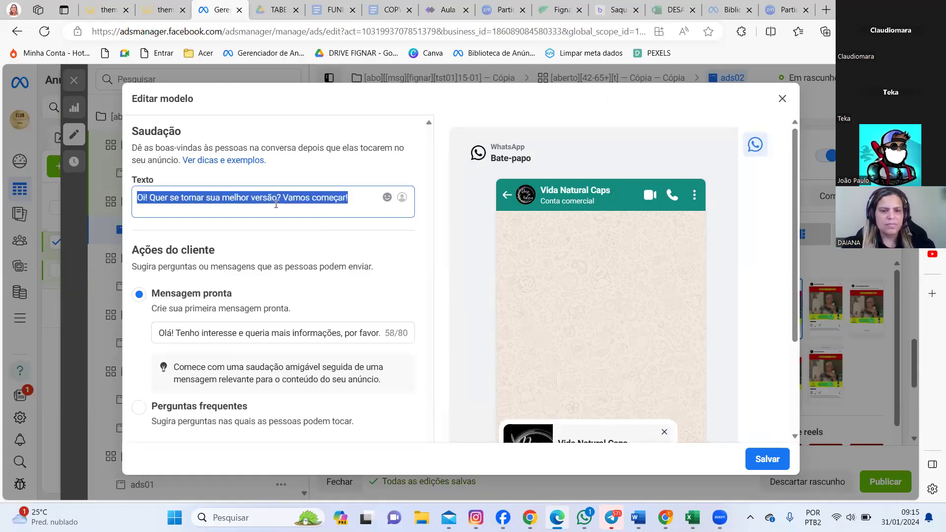
key("BackSpace")
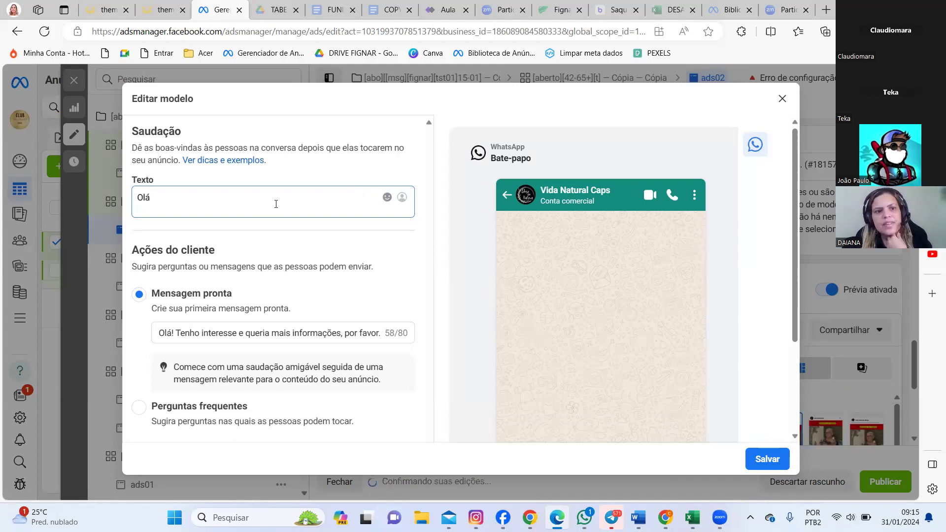
type("Olá! Gostar")
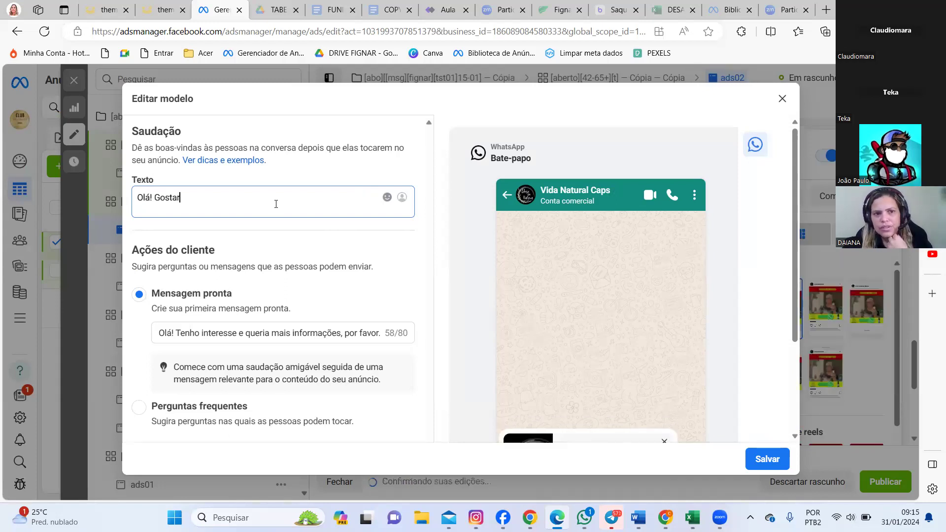
type("ia de saber m")
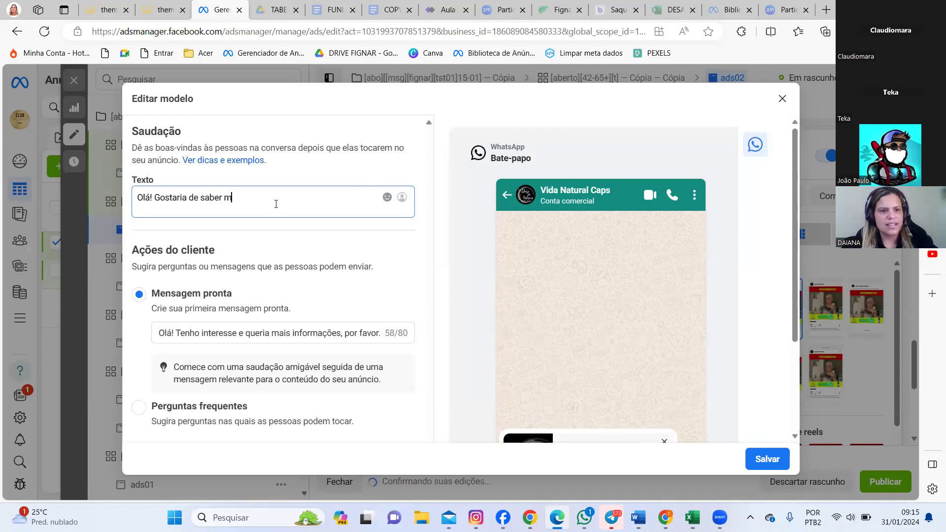
type("ais.")
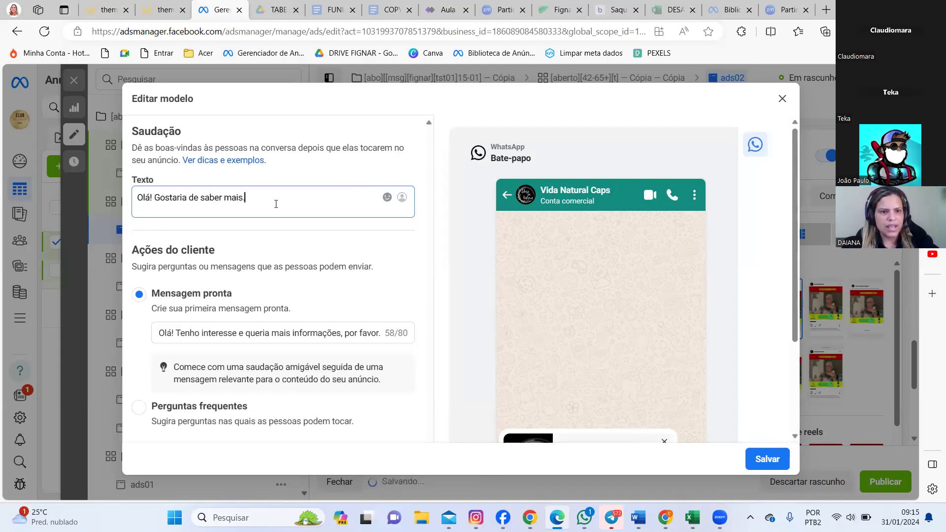
- Replace the template's ready-made customer message with the greeting text "Olá! Gostaria de saber mais." and save the template
left_click_drag(248, 197, 118, 203)
key("ctrl+c")
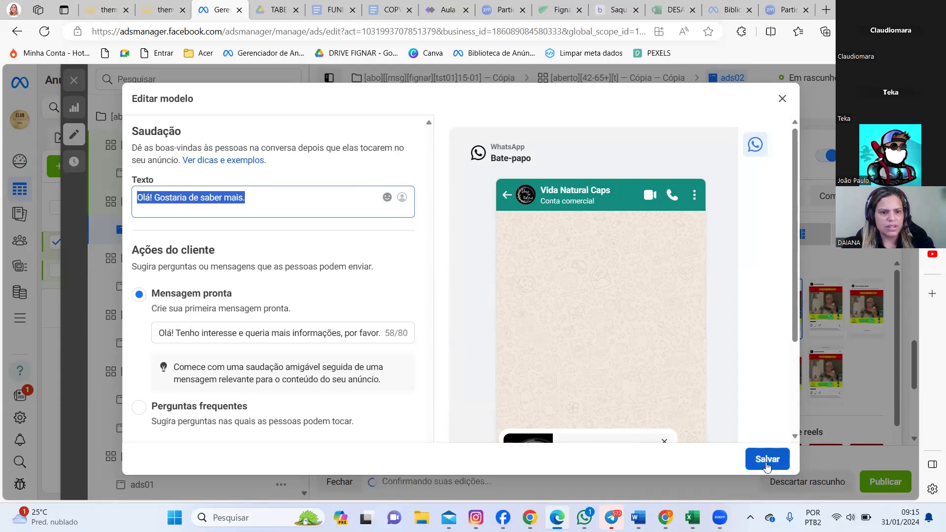
scroll(239, 267, "down", 2)
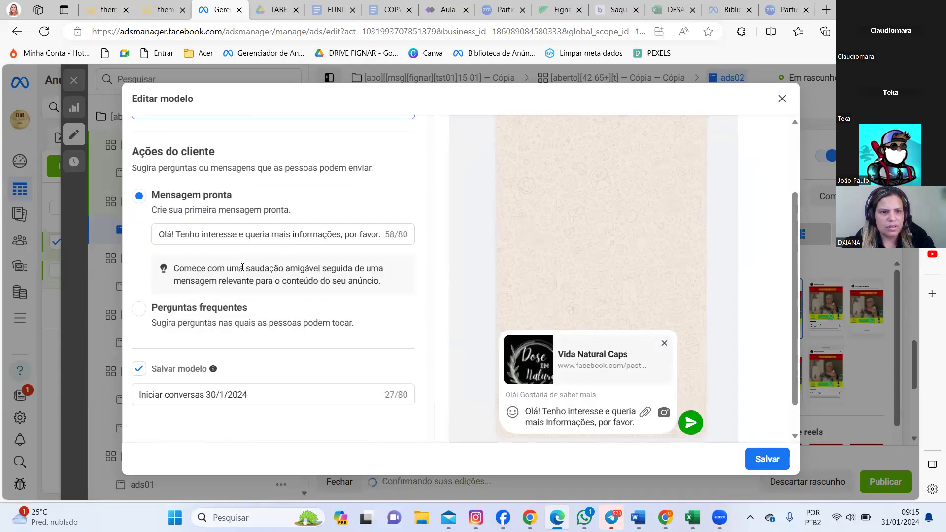
left_click(157, 232)
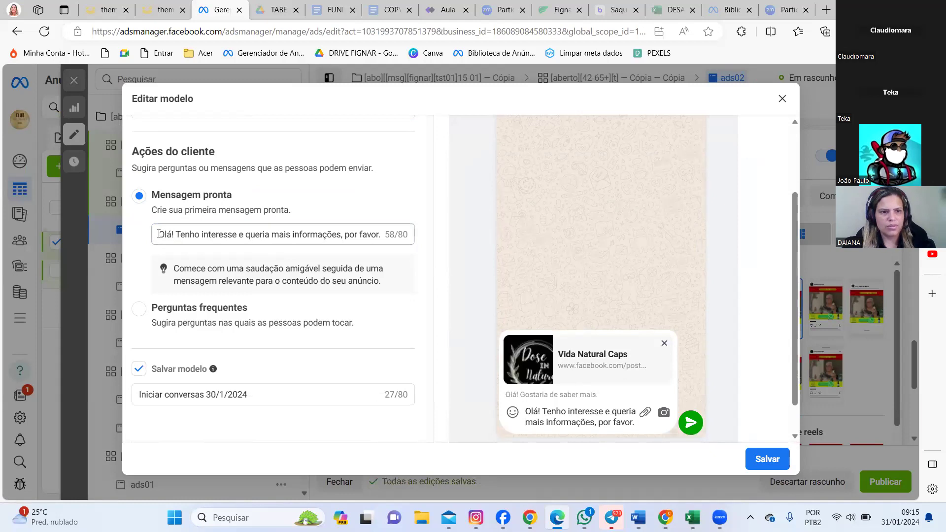
left_click_drag(156, 233, 409, 255)
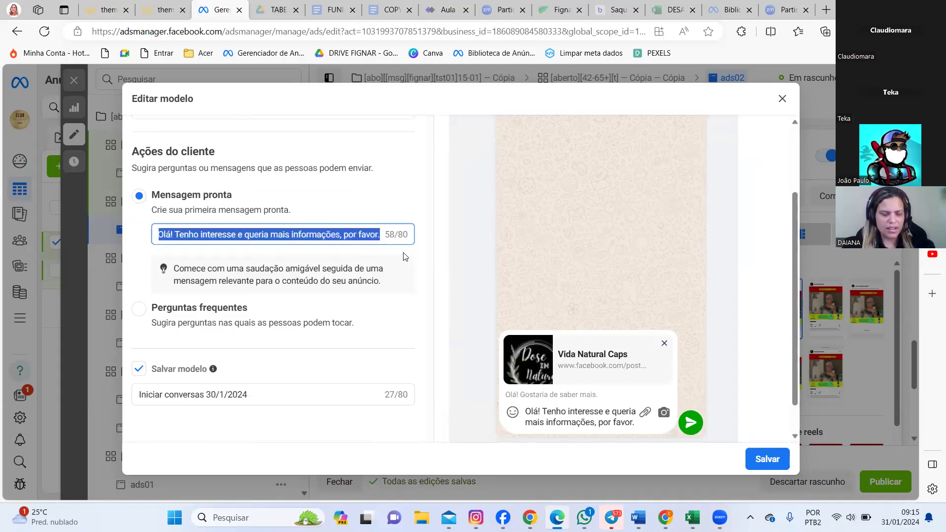
key("ctrl+v")
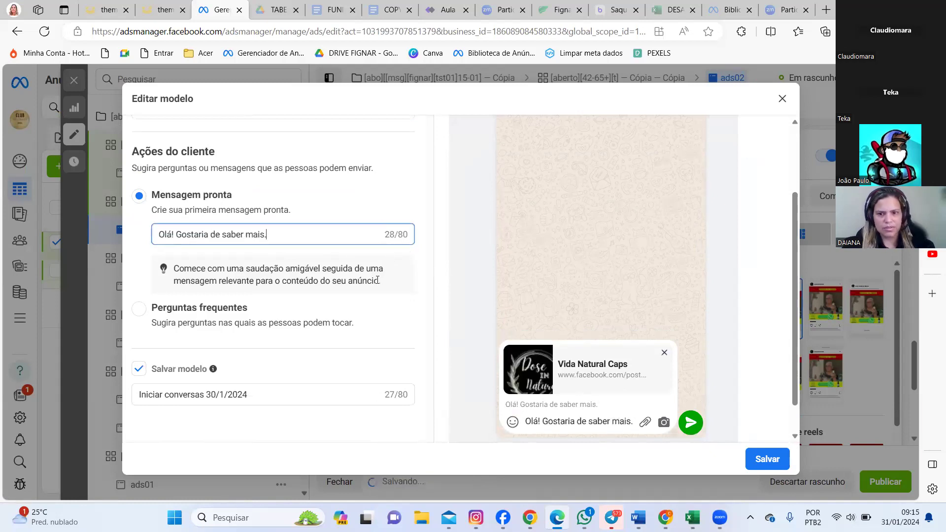
left_click(758, 461)
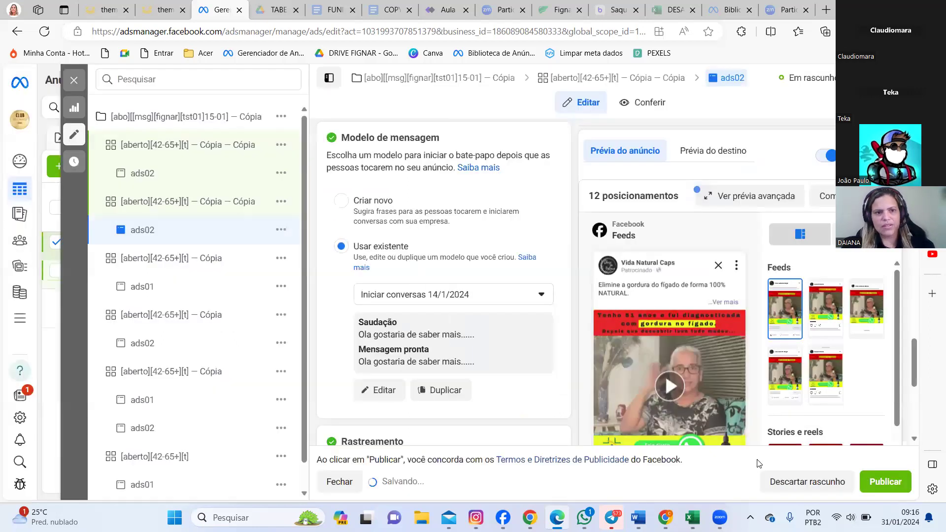
- Open the first draft ads02 ad and set its title to "Fale com o especialista"
left_click(192, 177)
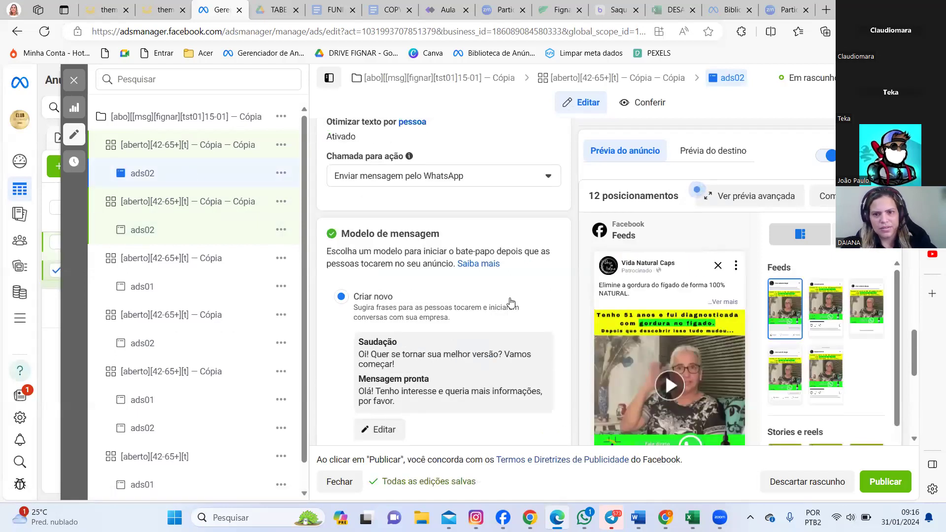
scroll(503, 266, "up", 2)
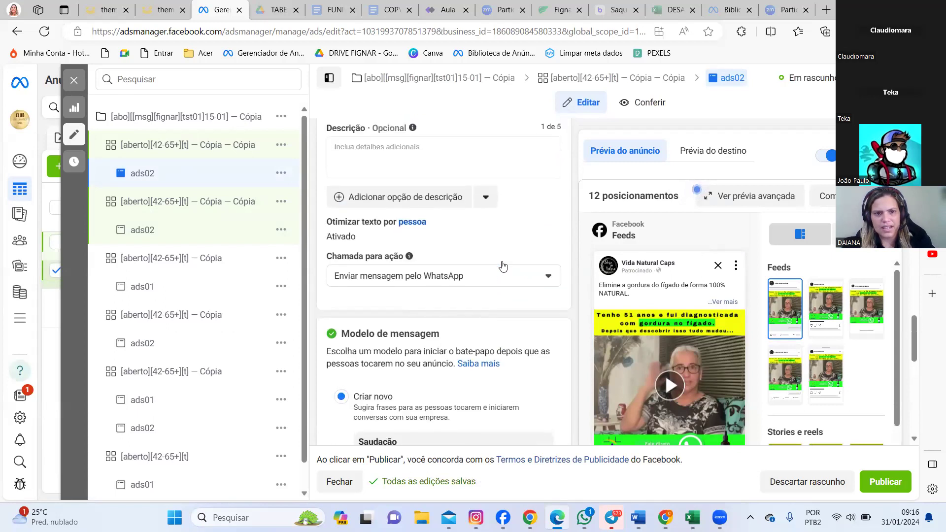
scroll(503, 266, "up", 4)
left_click(438, 269)
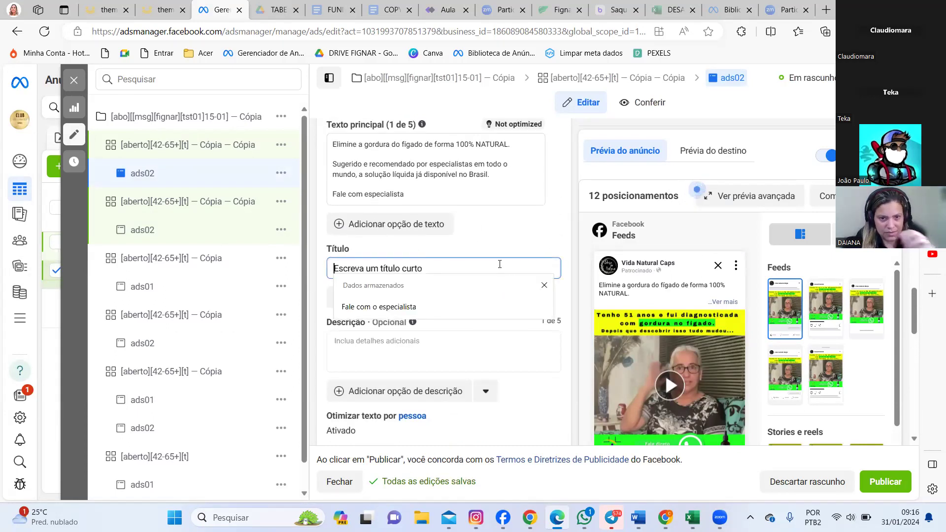
type("F")
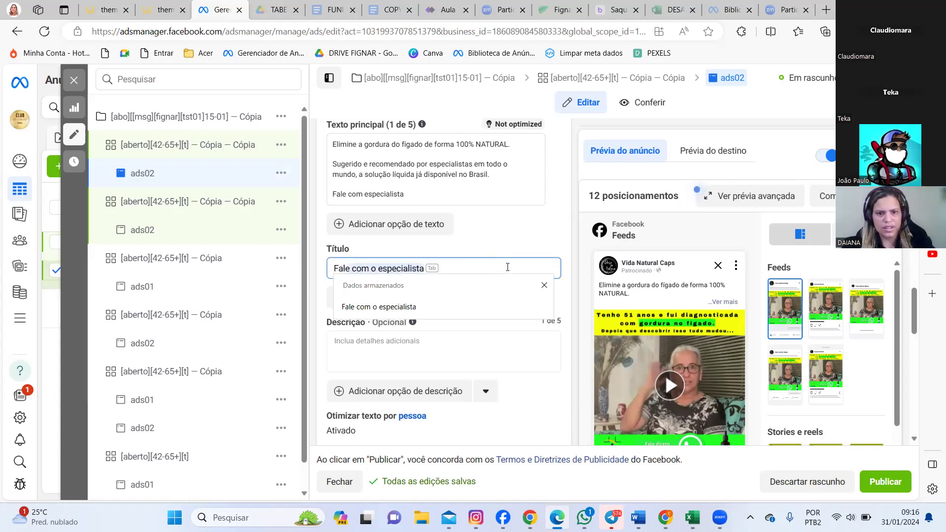
type("ale")
left_click(471, 304)
- Enter "Tratamento em gotas..." as the first draft ads02 ad's optional description
scroll(465, 345, "down", 1)
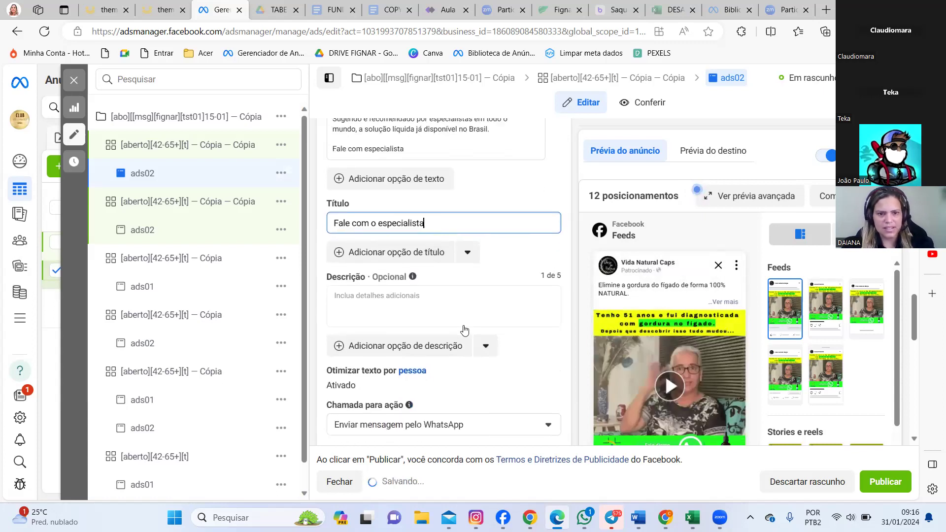
left_click(464, 301)
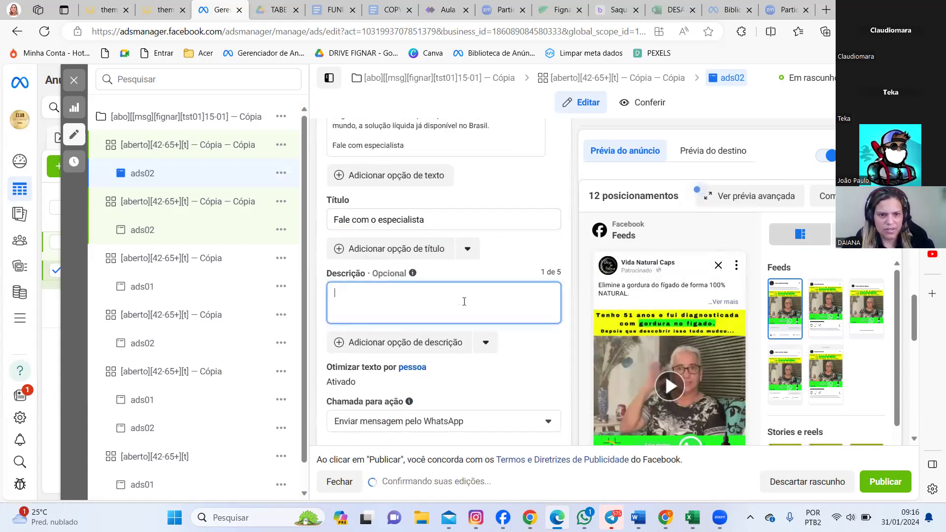
type("Tratamento em gotas...")
- Change the first draft ads02 ad's call to action to "Fale conosco"
left_click(505, 399)
scroll(506, 399, "down", 1)
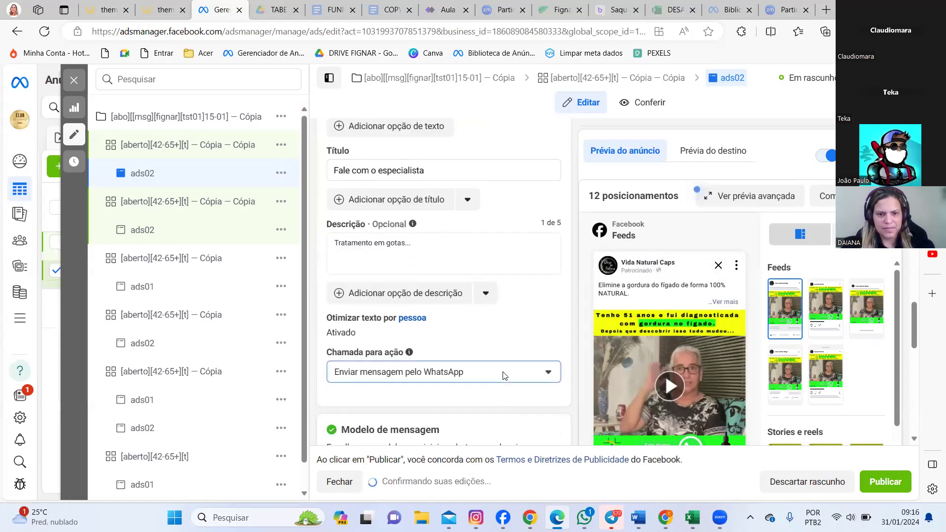
left_click(505, 376)
scroll(440, 271, "up", 1)
scroll(440, 271, "up", 2)
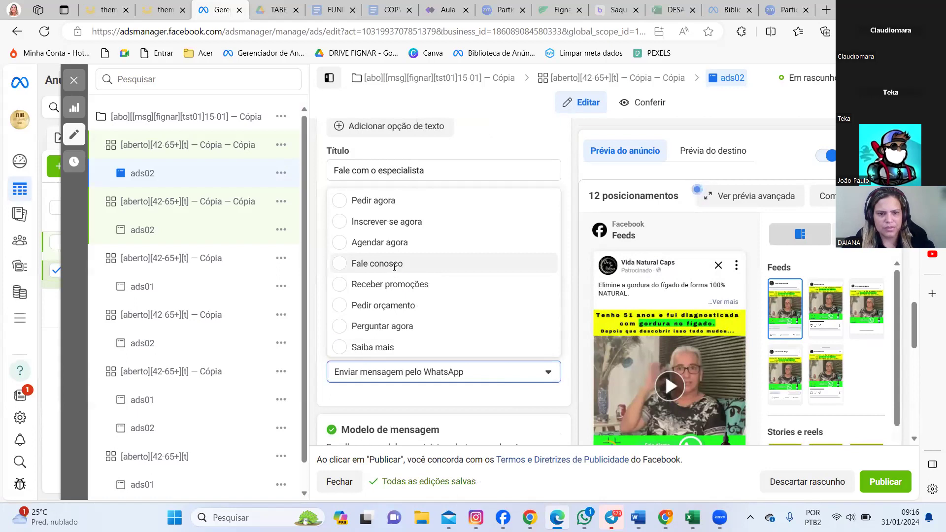
left_click(395, 264)
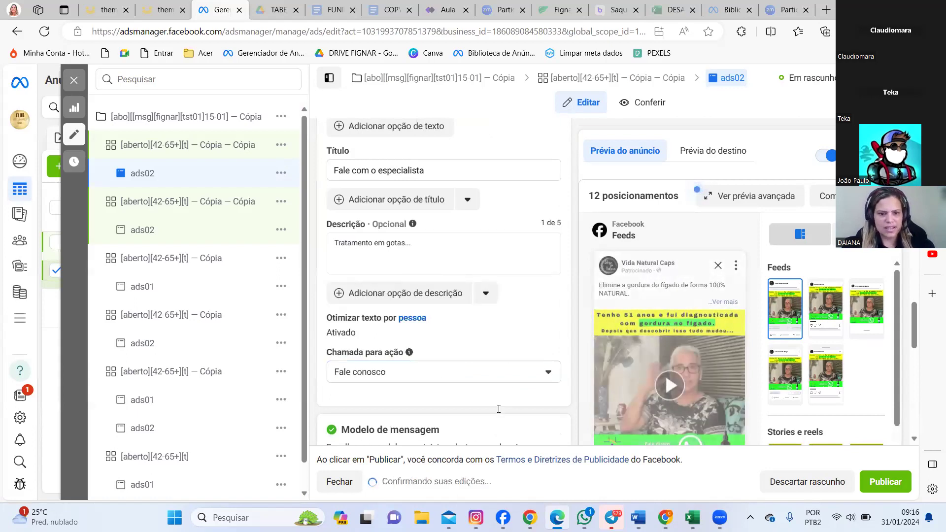
- Open the first draft ad's new message template for editing and replace its greeting with "Olá! Gostaria de saber mais."
scroll(530, 398, "down", 5)
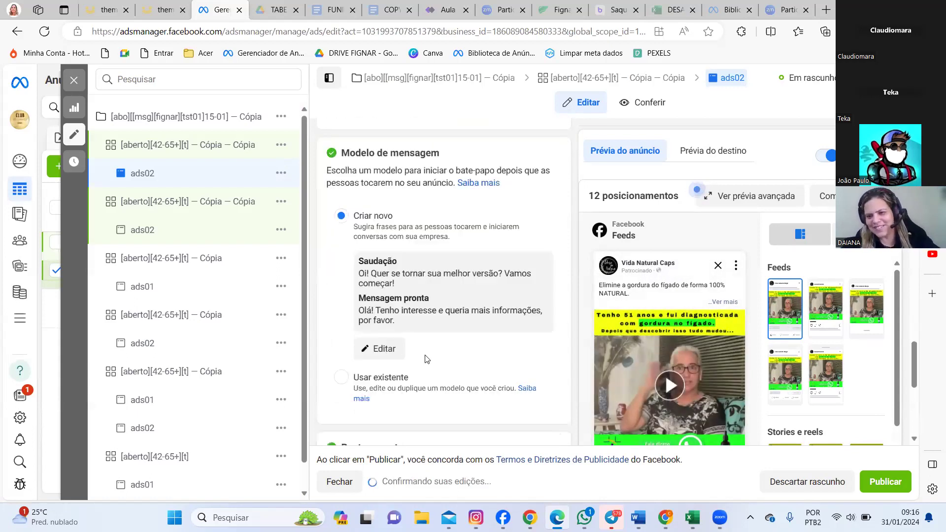
left_click(387, 335)
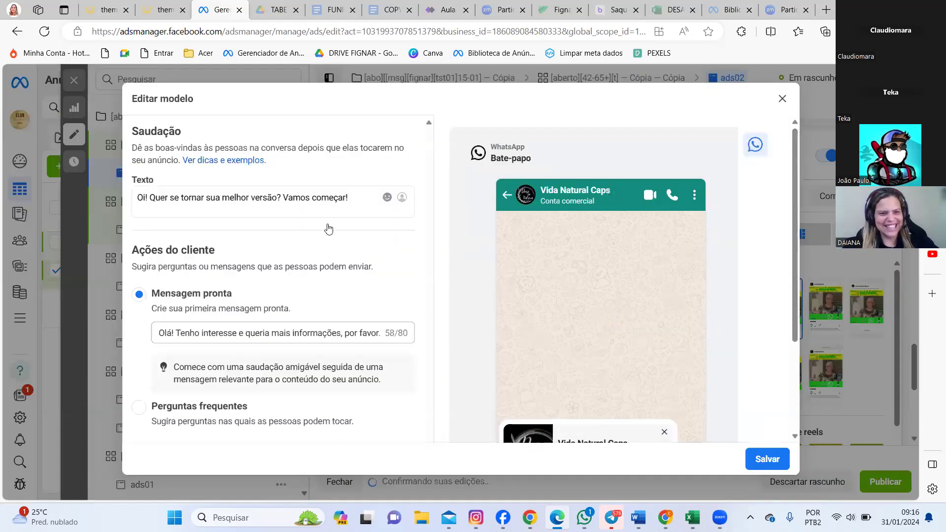
left_click_drag(358, 200, 119, 212)
key("ctrl+v")
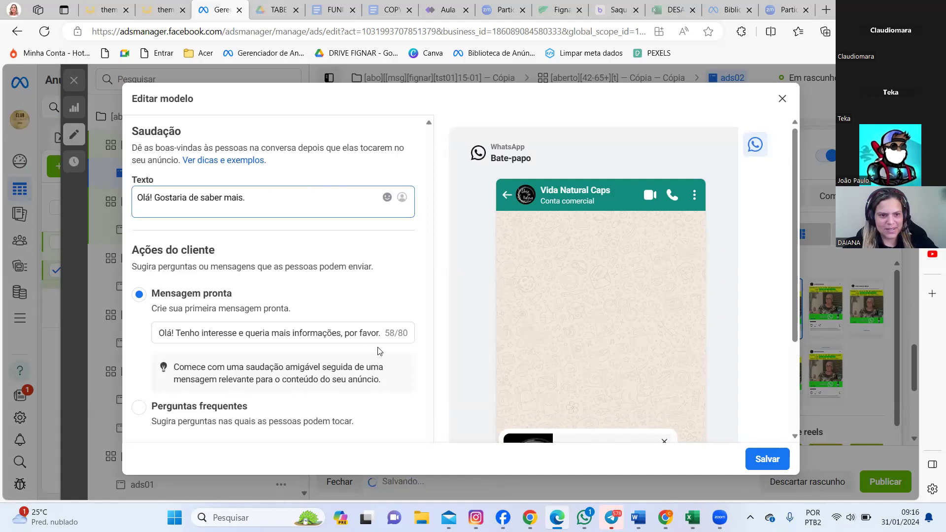
- Set the ready-made customer message to "Olá! Gostaria de saber mais." and save the first draft ad's template
left_click(160, 335)
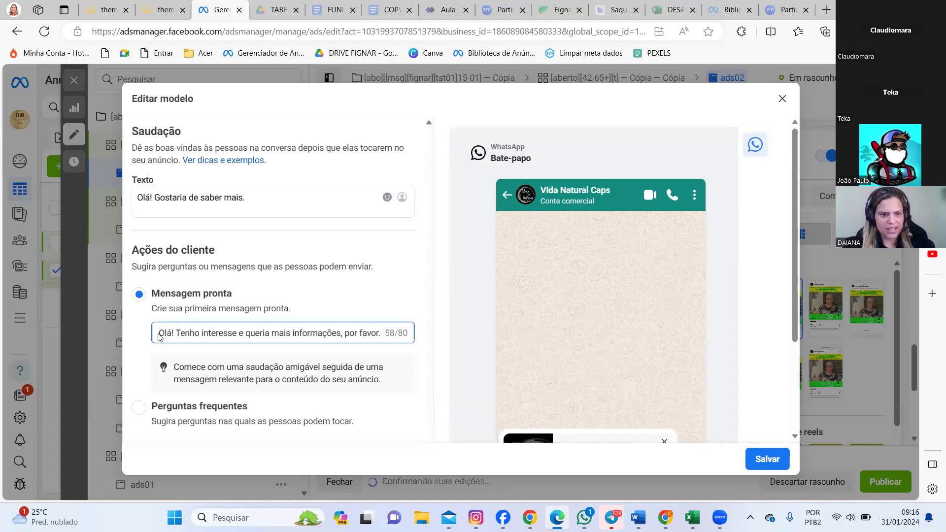
left_click_drag(159, 333, 389, 340)
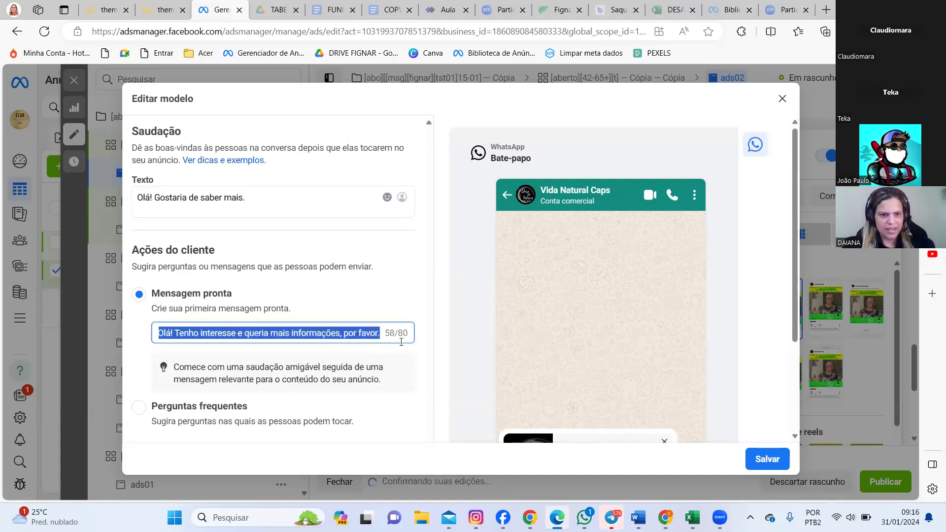
key("ctrl+v")
left_click(766, 461)
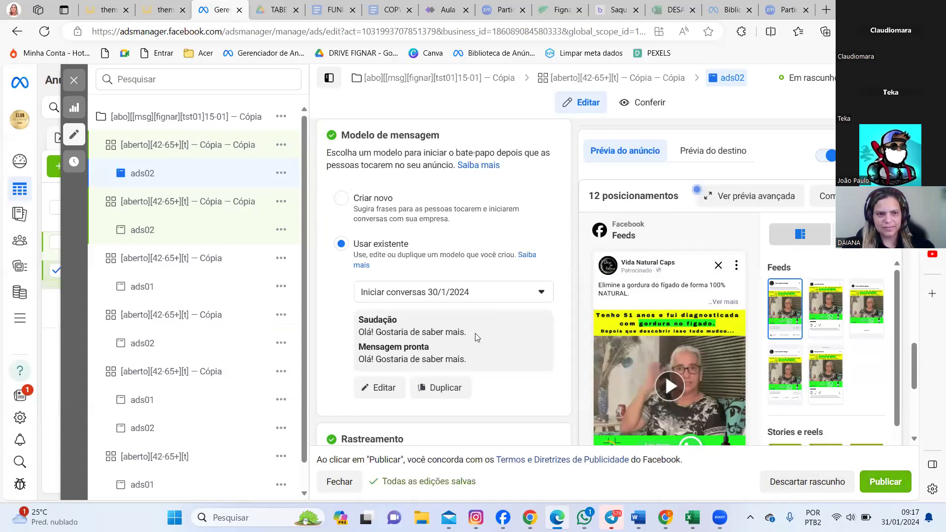
- Leave the ad editor, publish the draft items and return to the campaign list
left_click(77, 82)
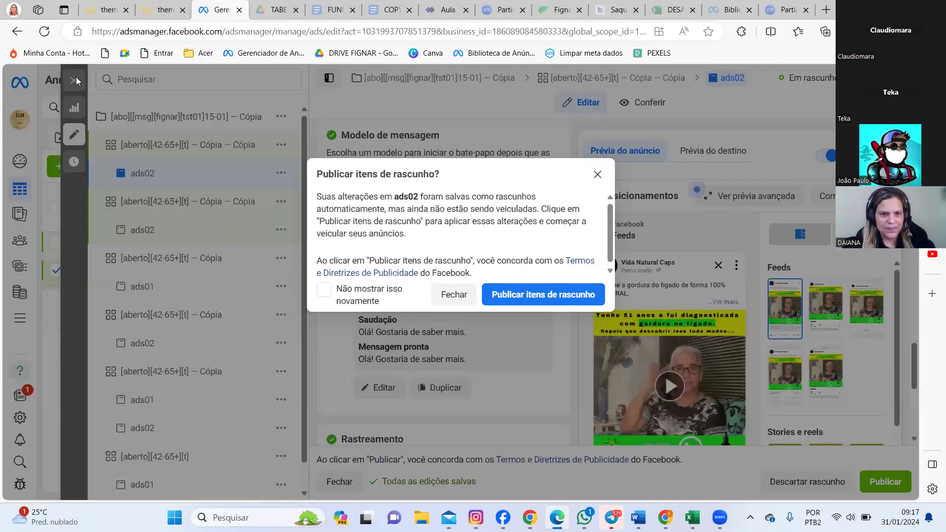
left_click(560, 296)
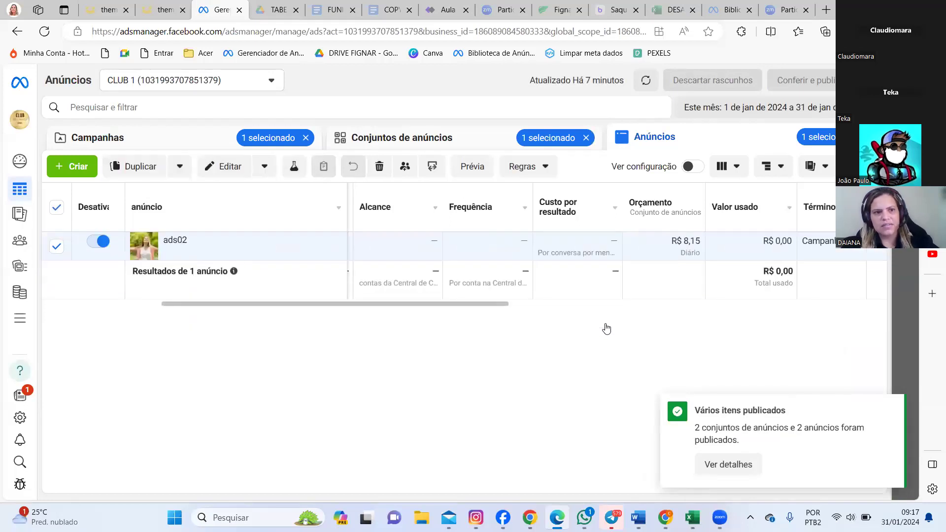
left_click(151, 143)
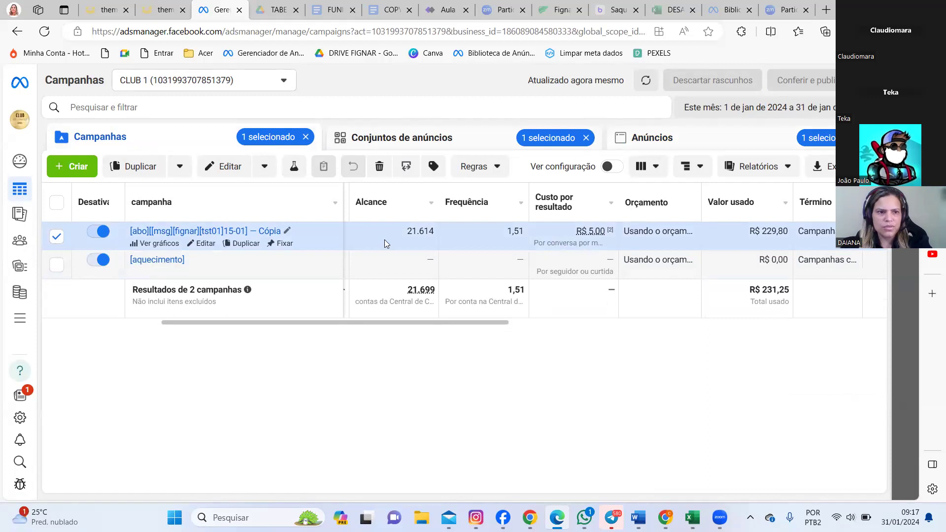
- Select the campaign's three enabled ad sets after checking their delivery, and list the ads they contain
left_click(462, 138)
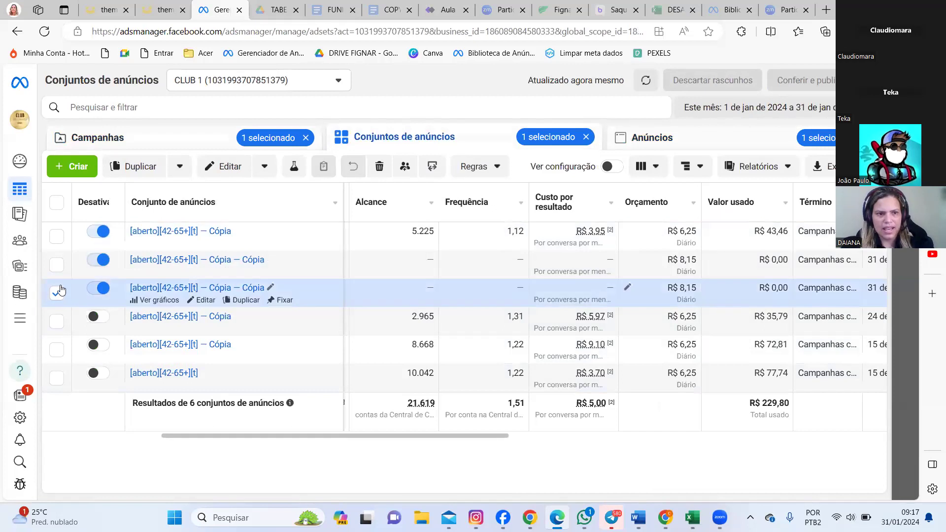
left_click_drag(365, 436, 200, 437)
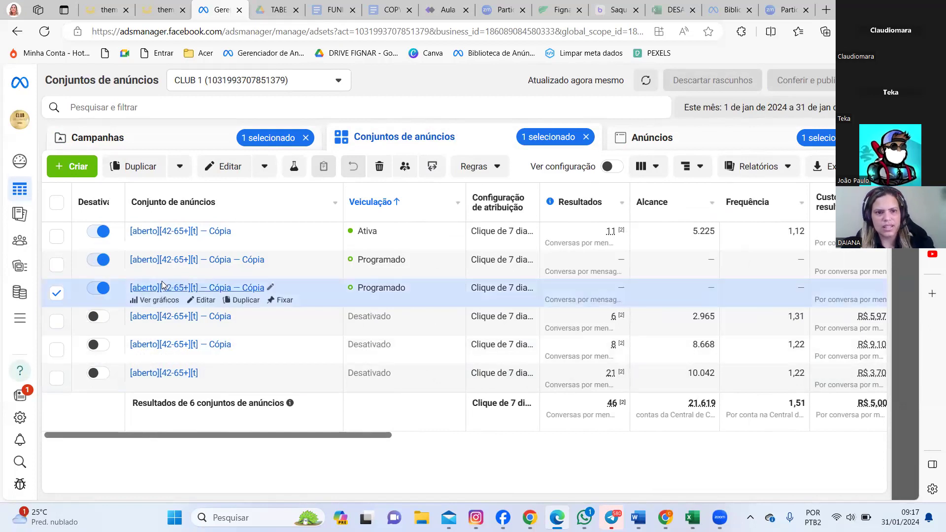
left_click(58, 266)
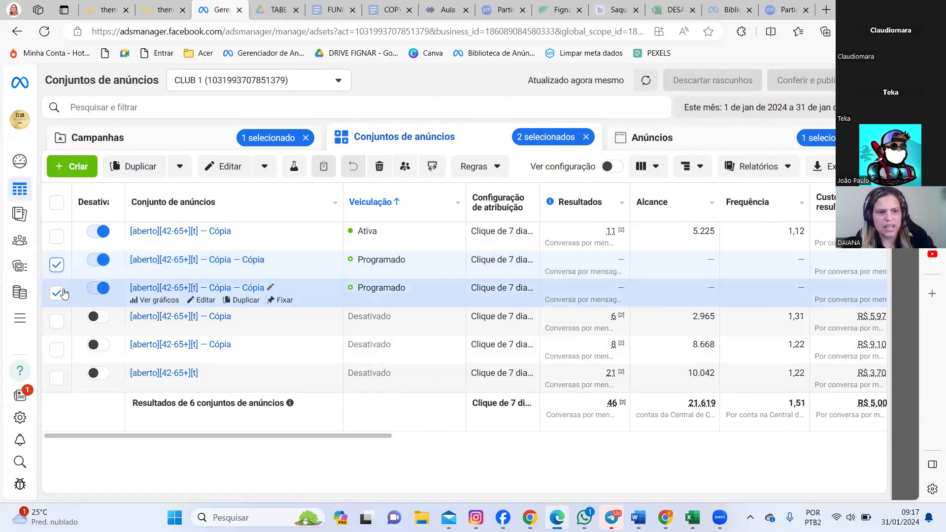
left_click(57, 237)
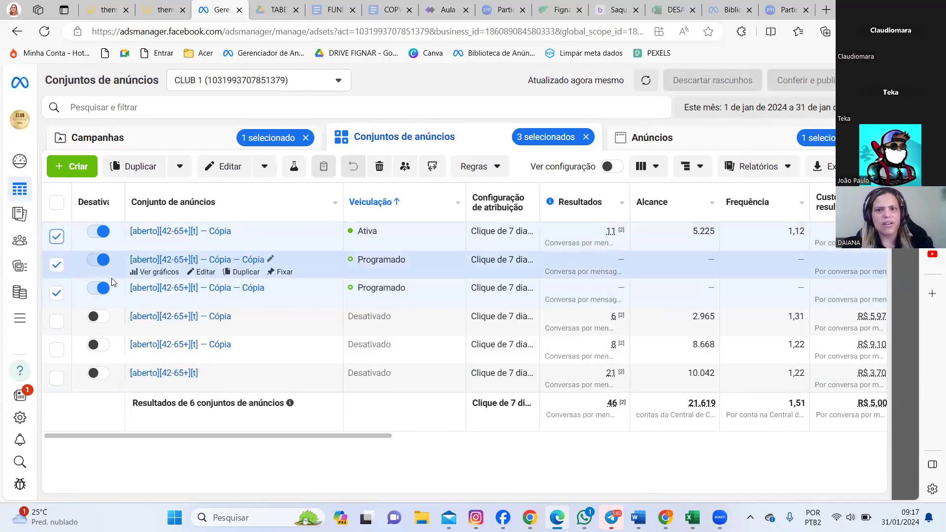
left_click(673, 139)
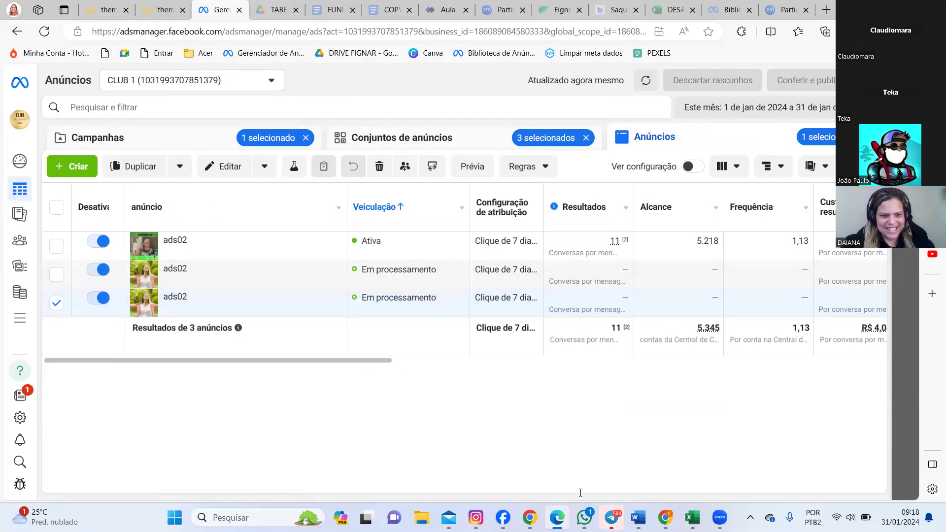
- Switch to The Mart's sales page and examine the sale and buyer details of the approved 26/01/2024 order
mouse_move(530, 517)
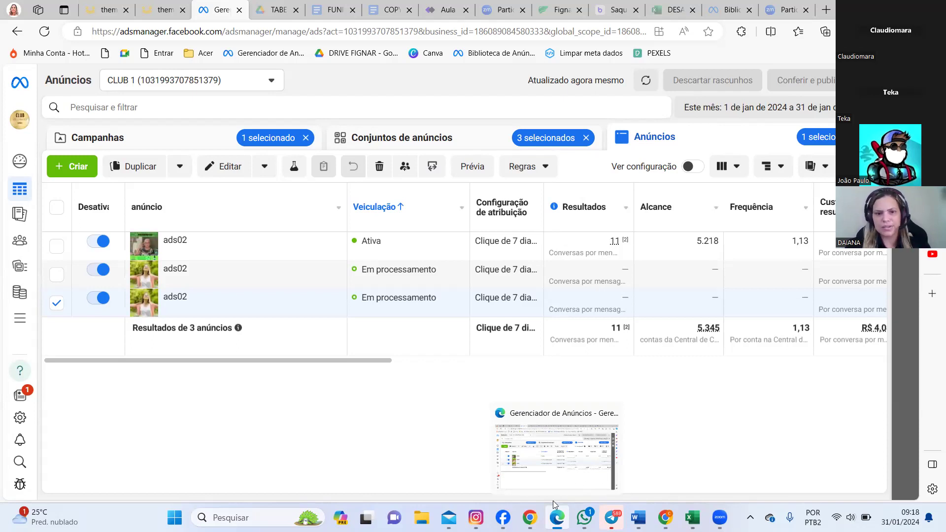
left_click(151, 11)
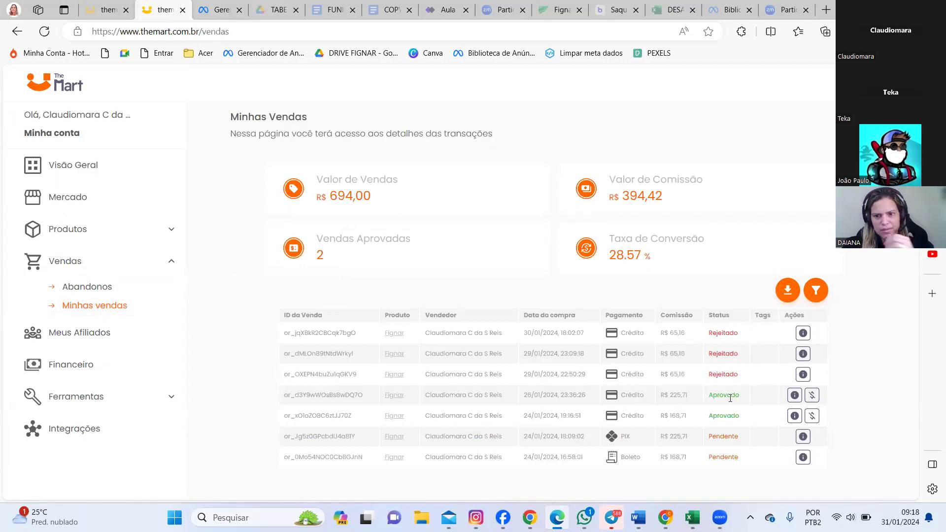
left_click(795, 395)
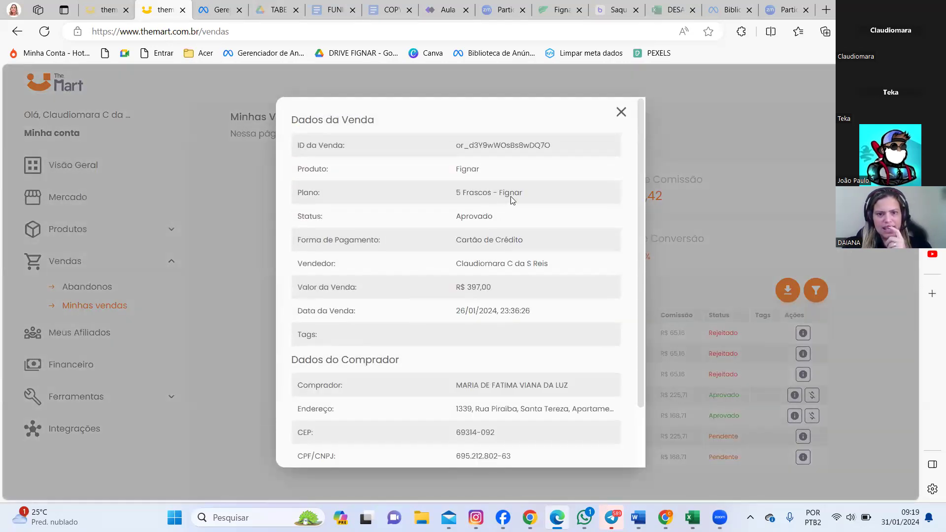
scroll(518, 216, "down", 2)
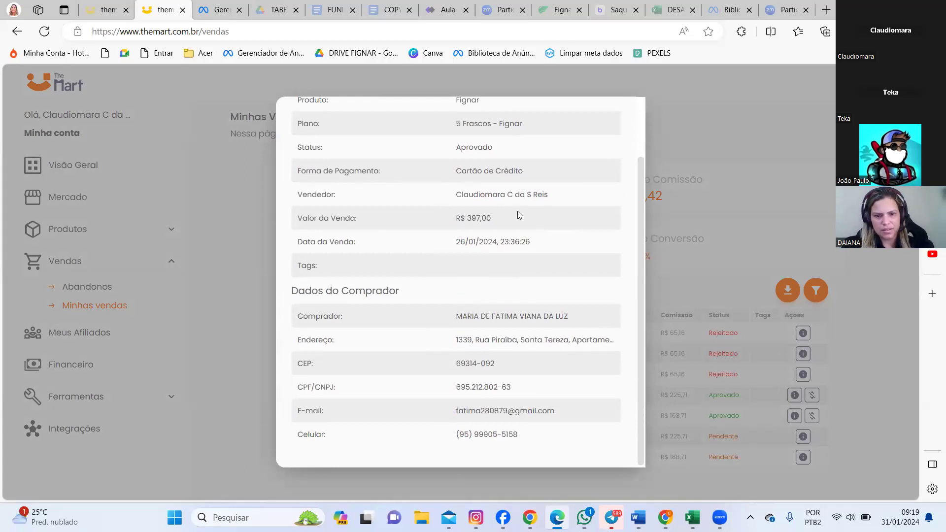
scroll(525, 252, "up", 2)
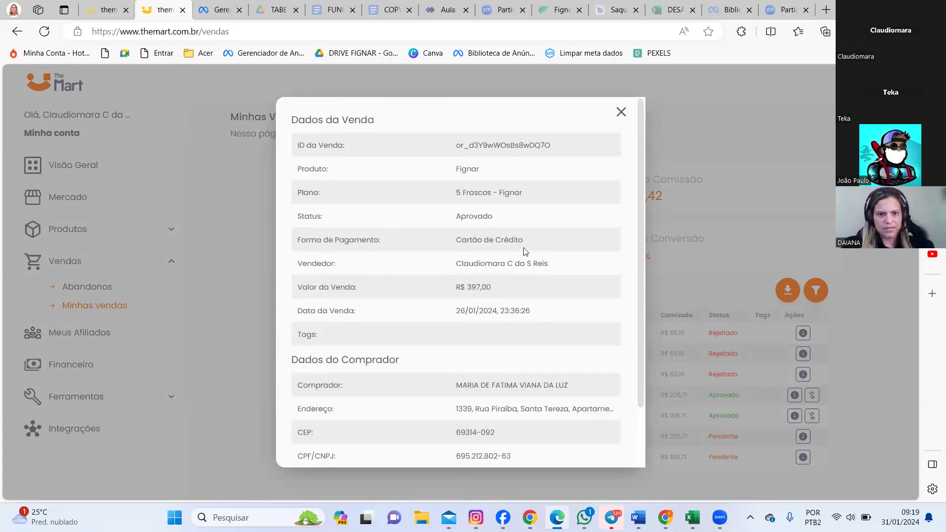
scroll(526, 252, "down", 2)
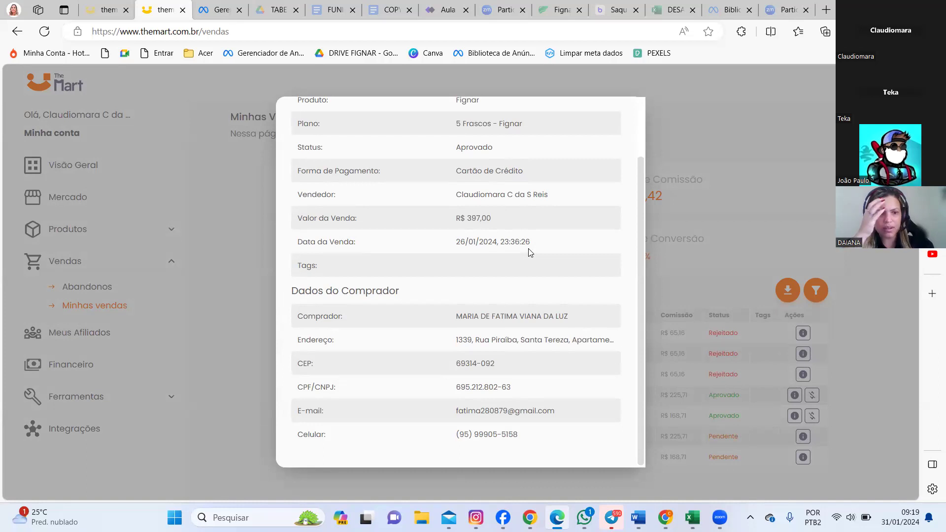
- Close the open order's details, and examine the sale and buyer details of the approved 24/01/2024 order
scroll(528, 251, "up", 3)
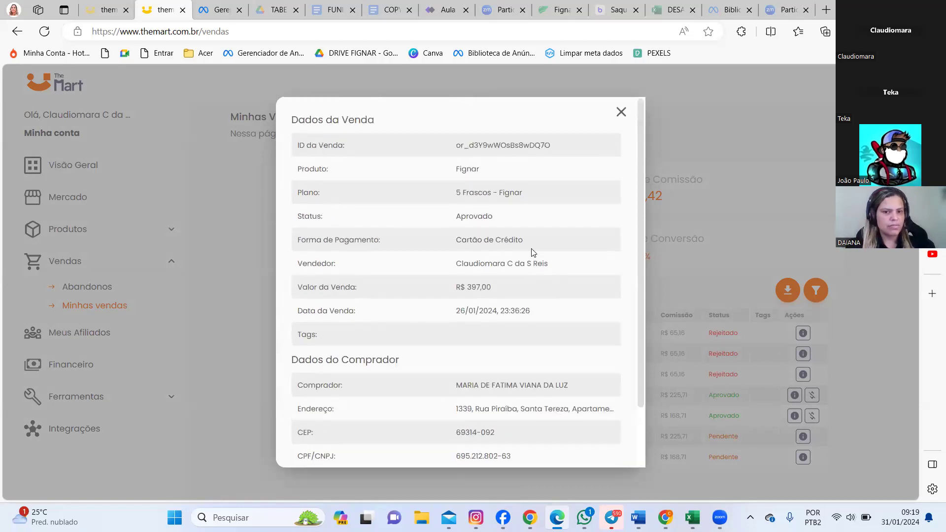
left_click(621, 112)
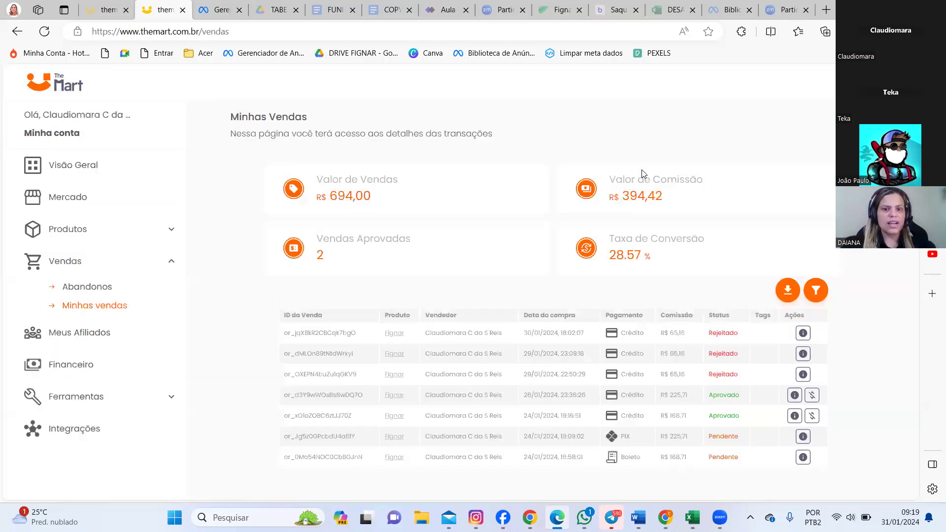
left_click(794, 416)
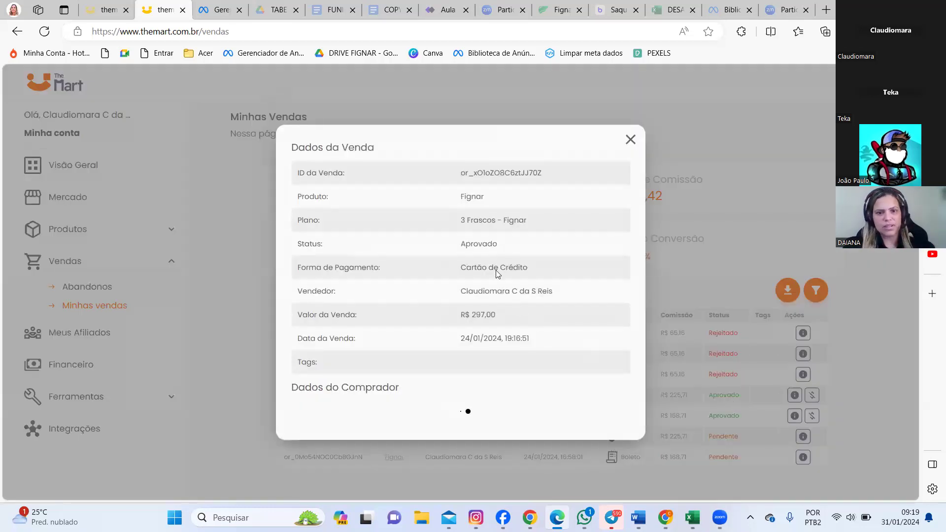
scroll(497, 274, "down", 1)
scroll(497, 275, "down", 1)
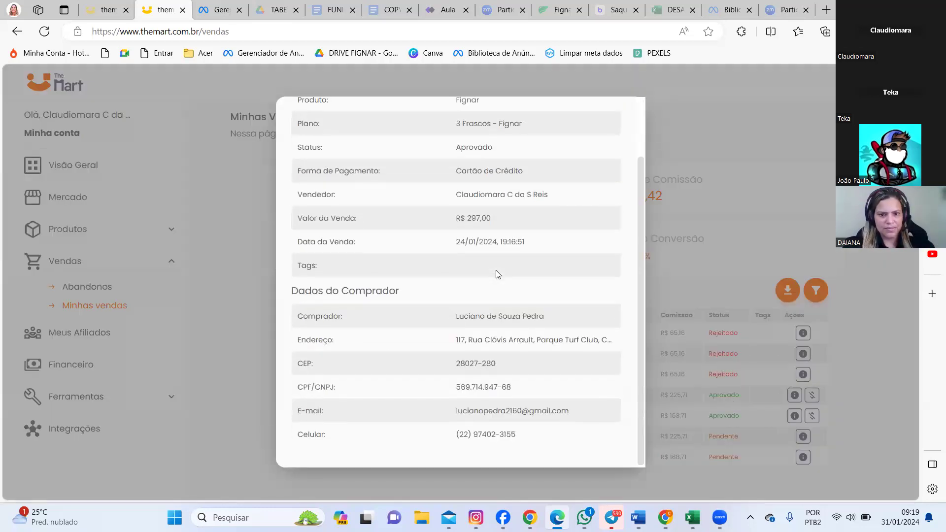
scroll(519, 291, "up", 2)
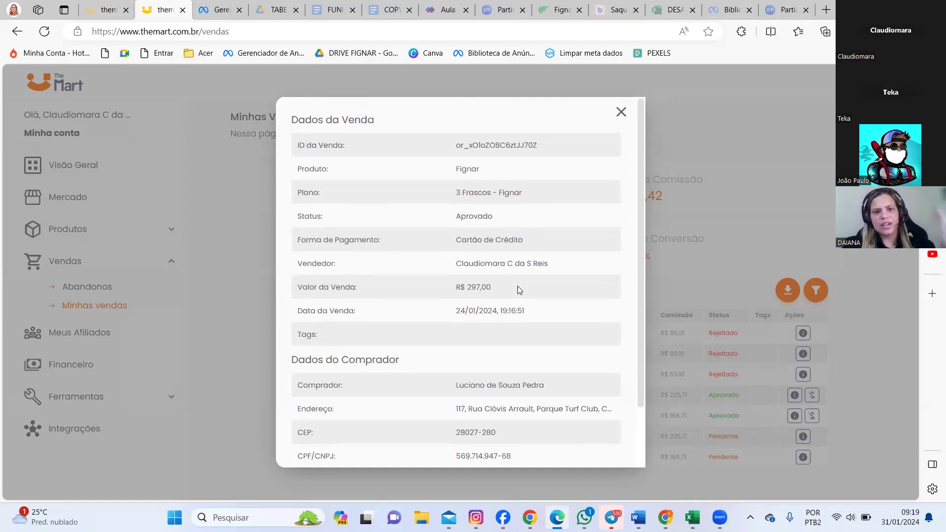
left_click(620, 113)
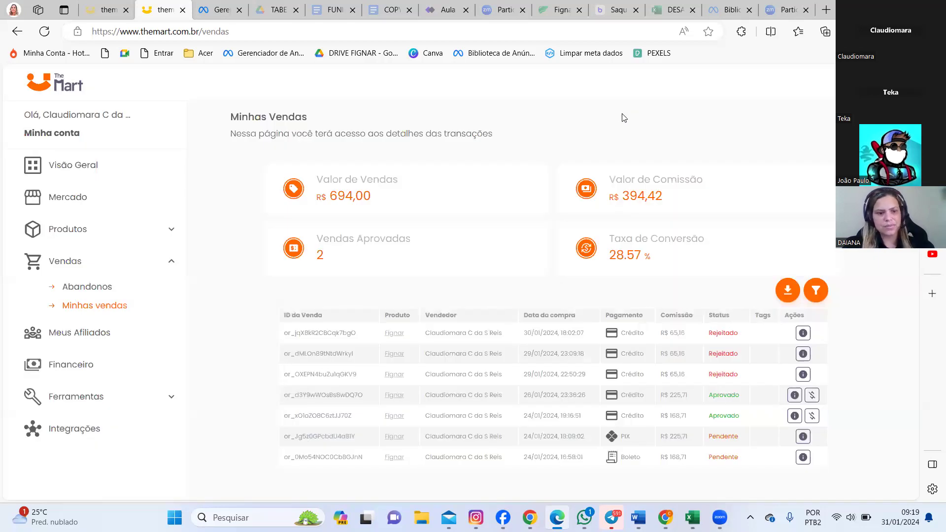
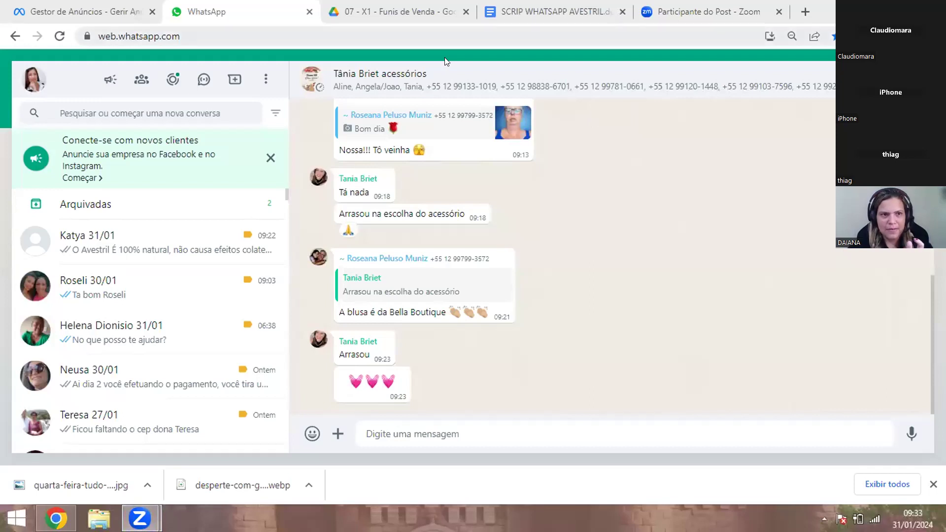
- Switch to Ads Manager and compare the Avestril campaigns' results for yesterday and today, including amount spent and link-click costs
left_click(112, 18)
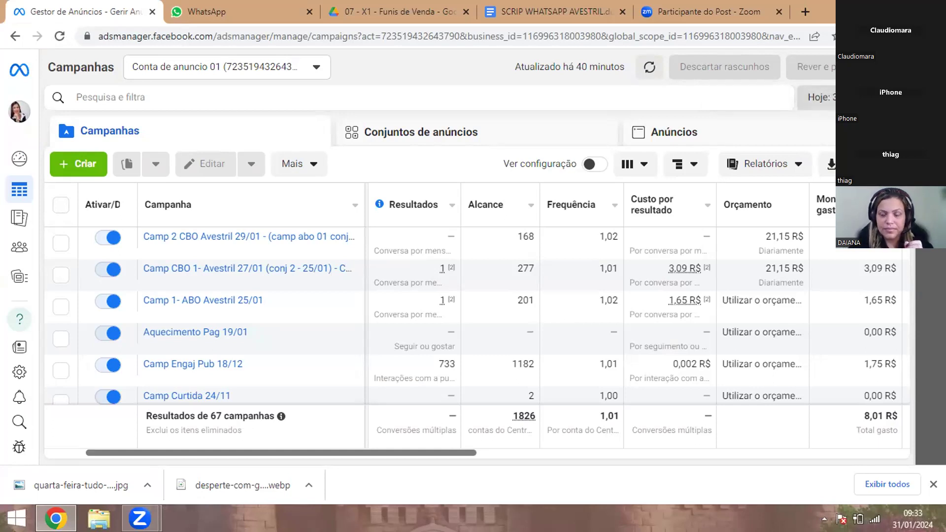
left_click(820, 97)
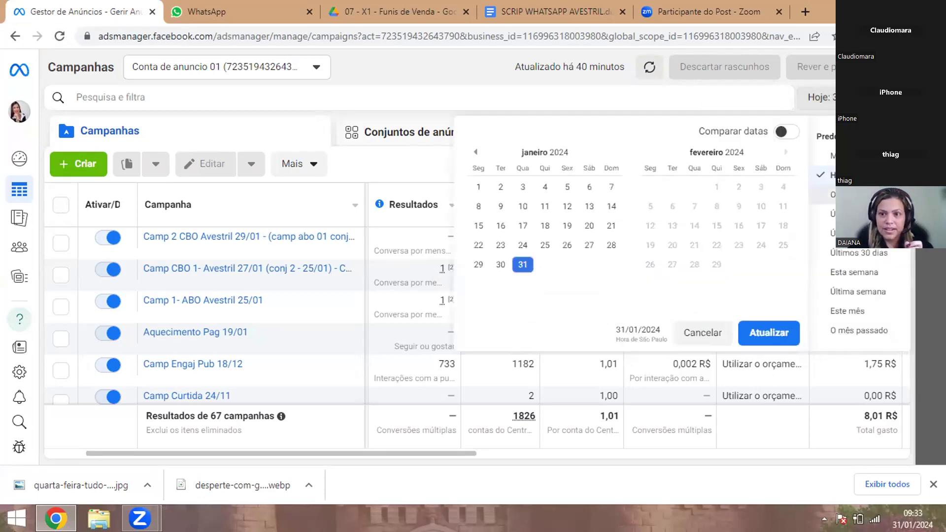
left_click(832, 194)
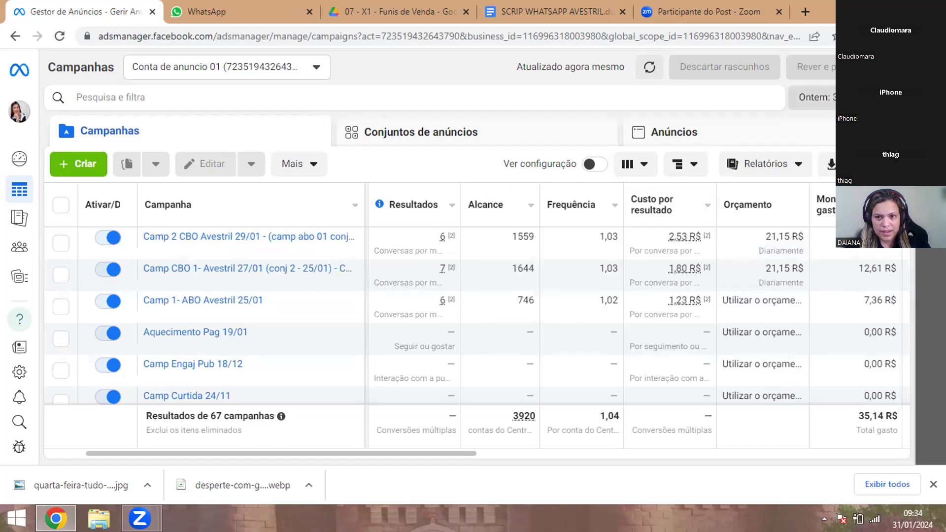
left_click(813, 97)
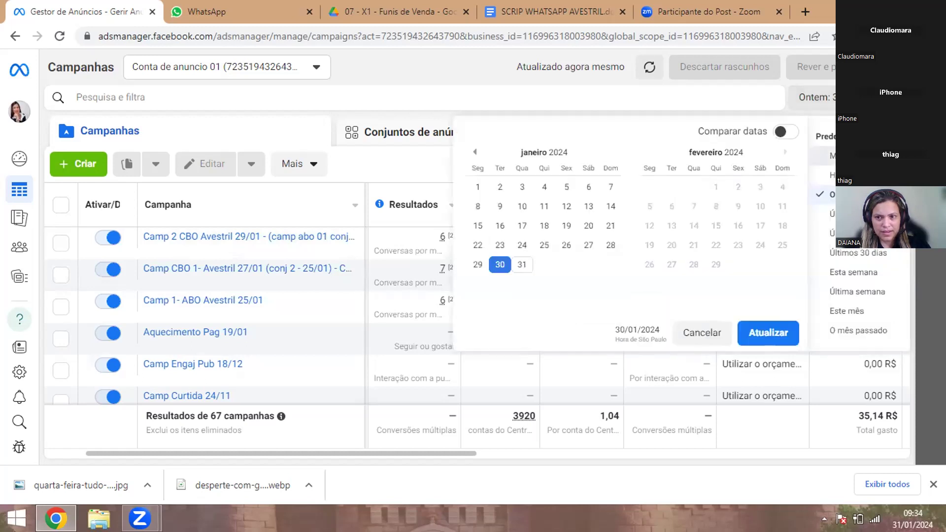
left_click(829, 175)
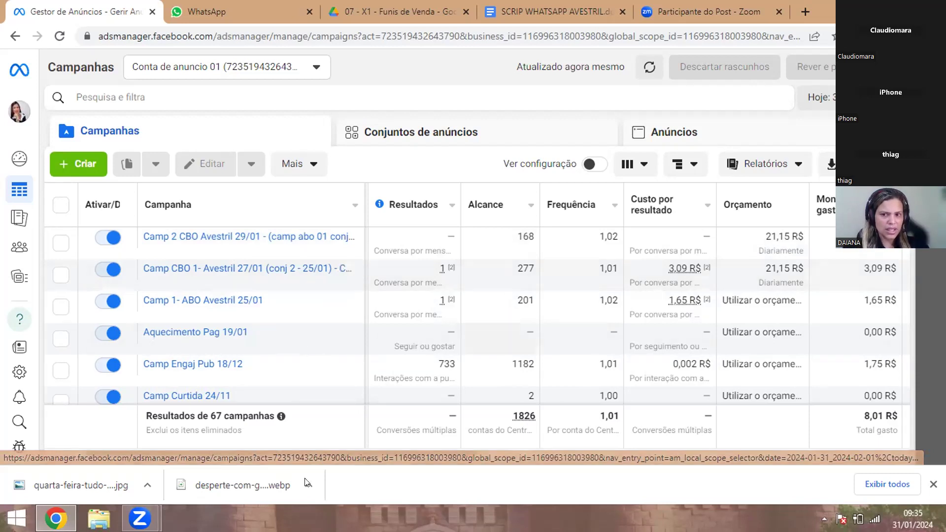
left_click_drag(317, 448, 466, 446)
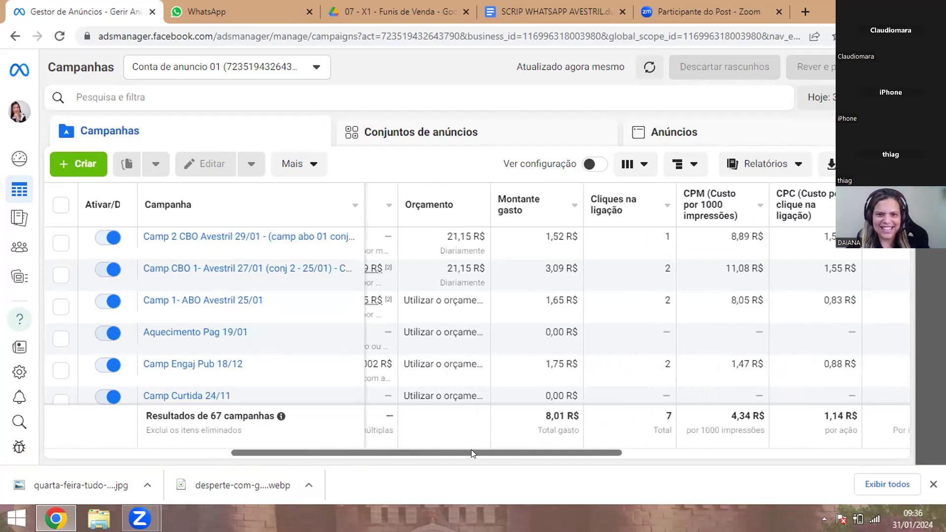
left_click_drag(471, 451, 339, 452)
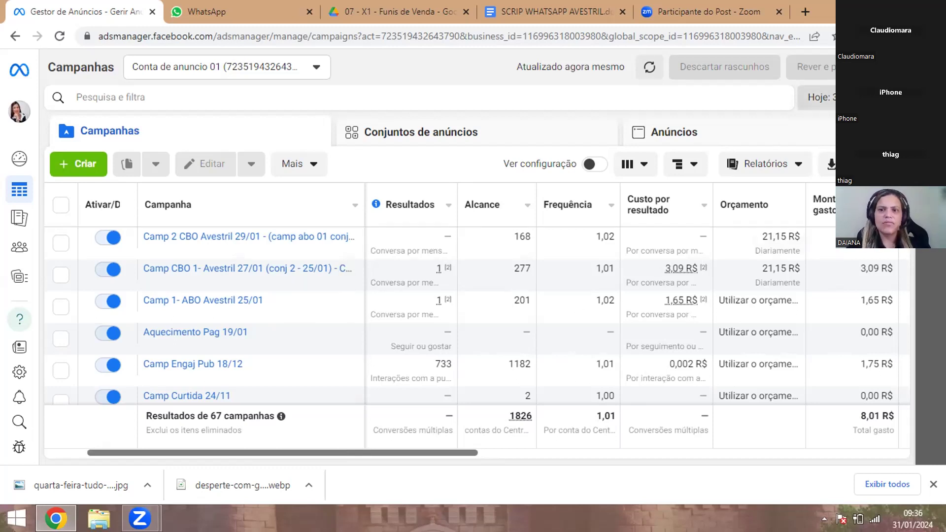
- Show the campaigns' results for the maximum date range and compare the three Avestril campaigns
left_click(821, 97)
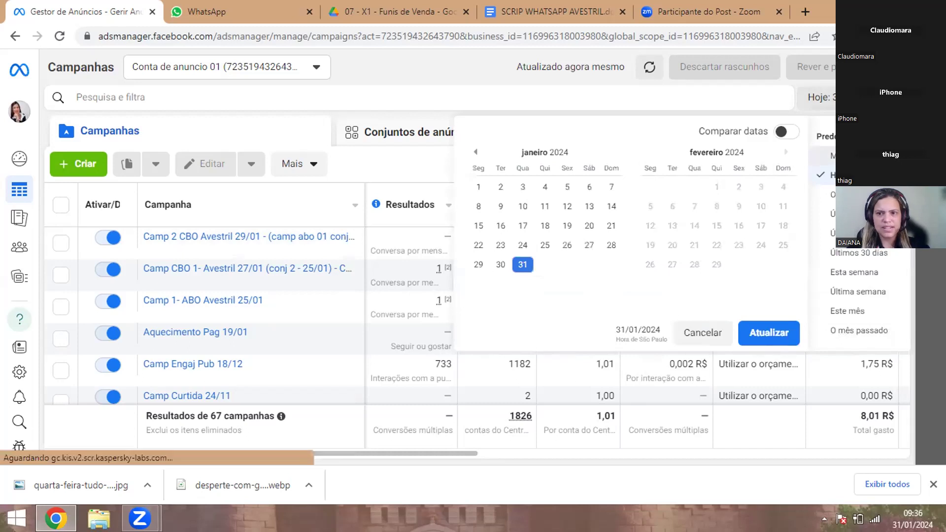
left_click(833, 156)
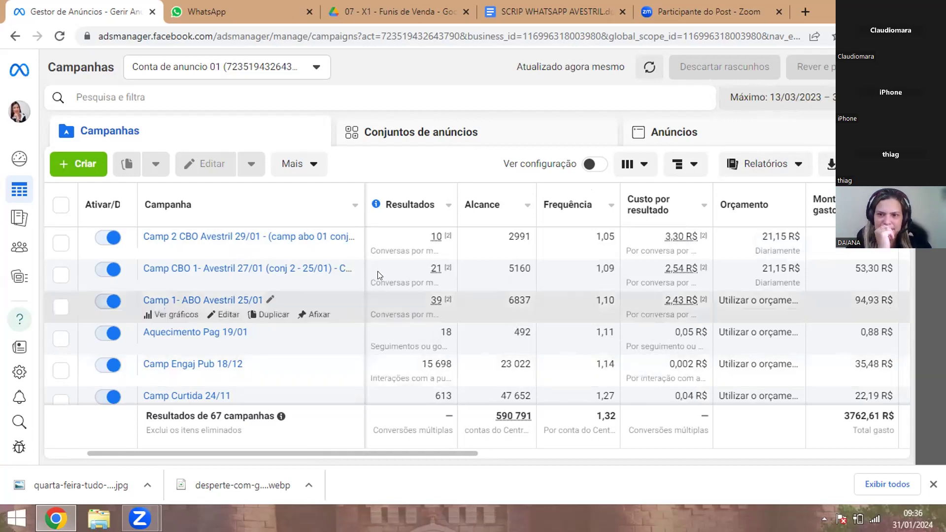
mouse_move(367, 249)
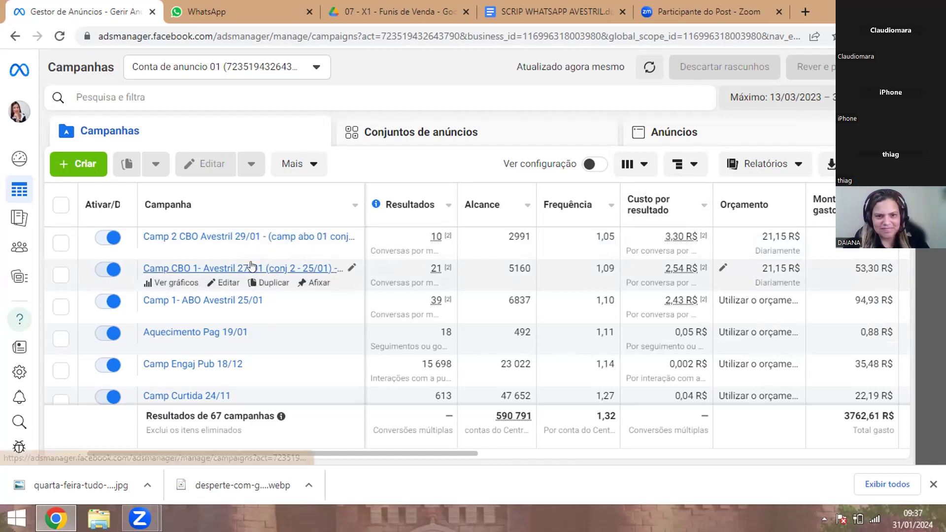
- Turn off the campaign Camp 2 CBO Avestril 29/01 and its ad set Conj 07 27/01, and clear the campaign selection
left_click(113, 238)
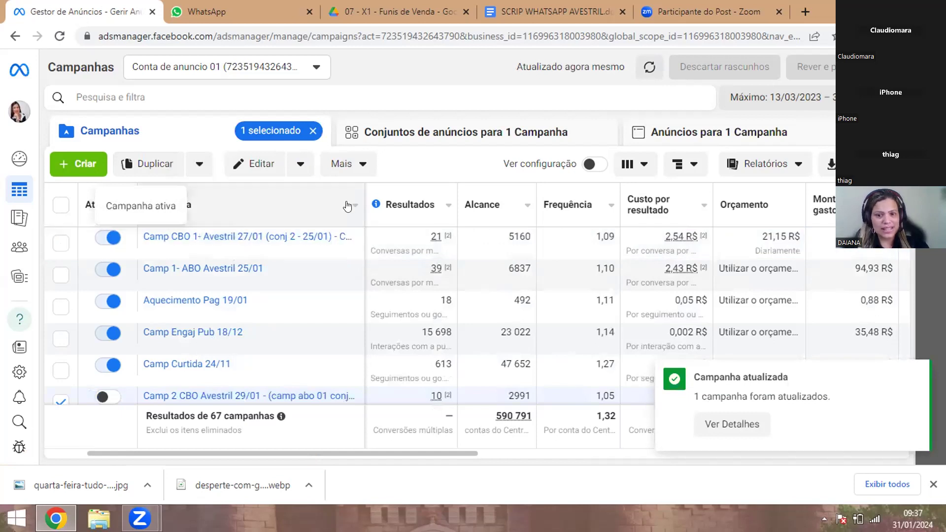
left_click(438, 141)
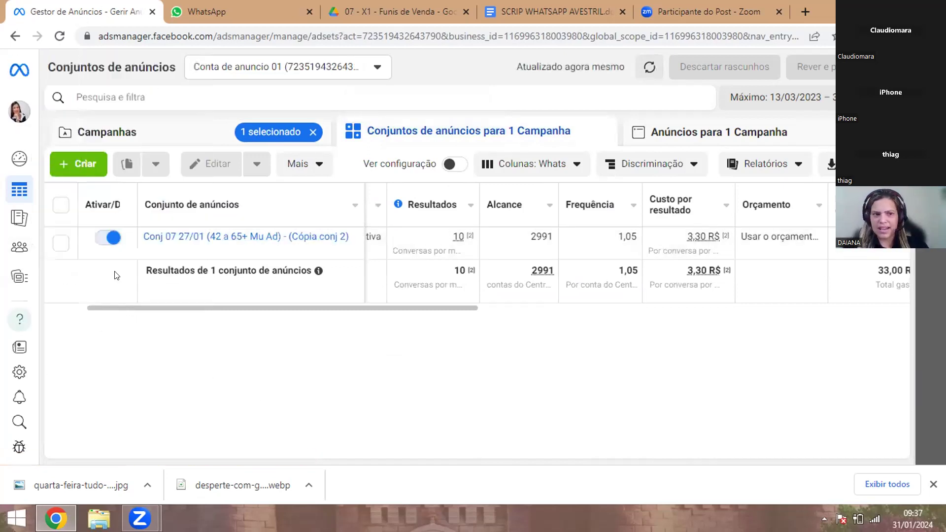
left_click(113, 239)
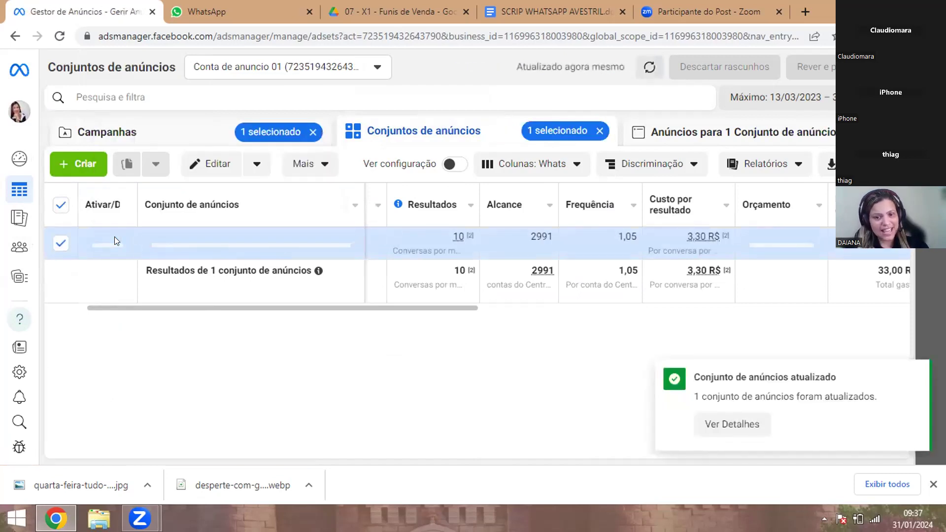
left_click(180, 140)
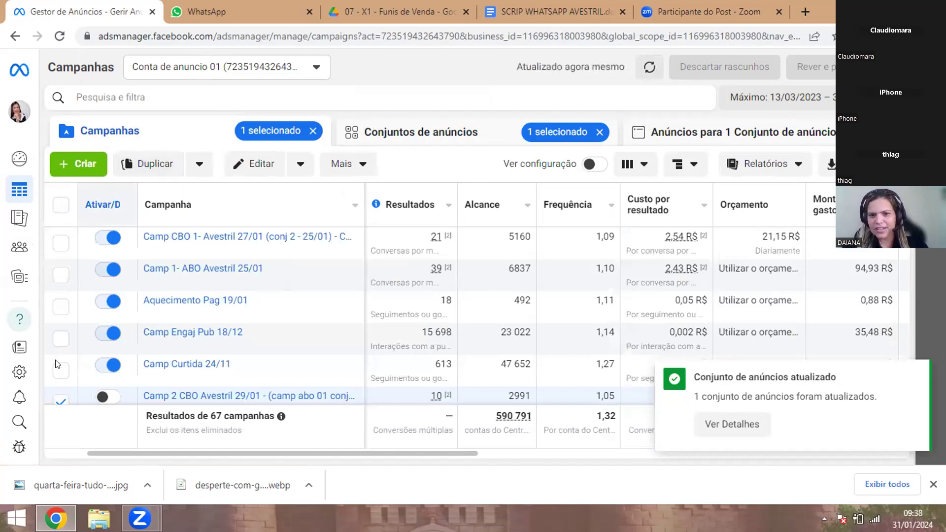
left_click(61, 403)
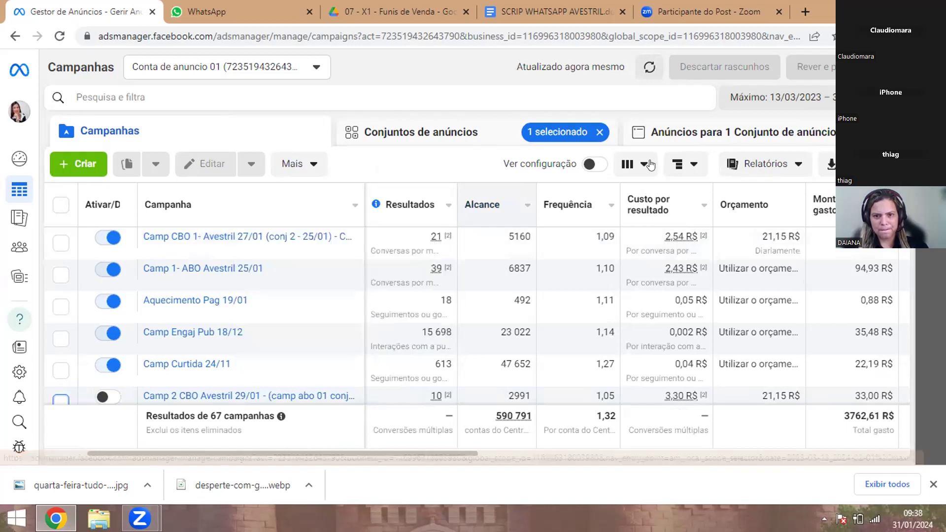
- Set the date range to today and list the ad sets of the campaign Camp CBO 1- Avestril 27/01
left_click(784, 97)
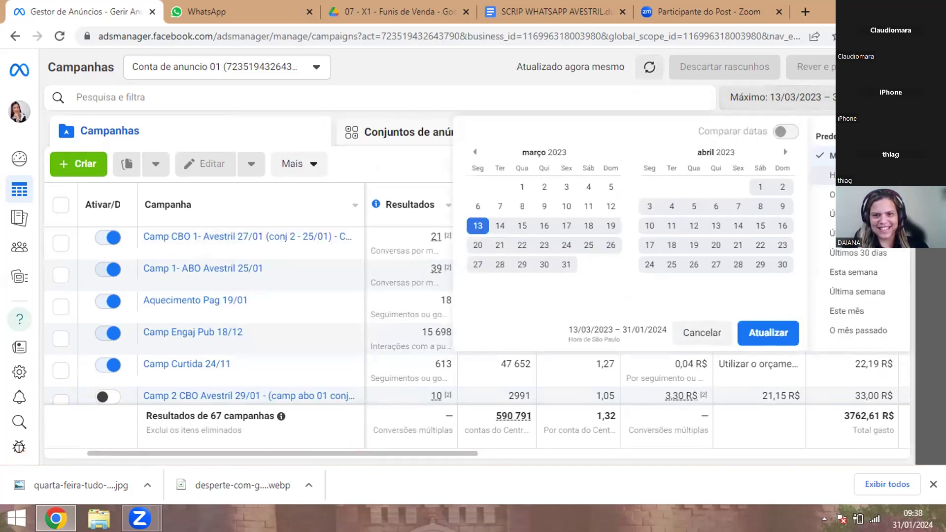
left_click(837, 175)
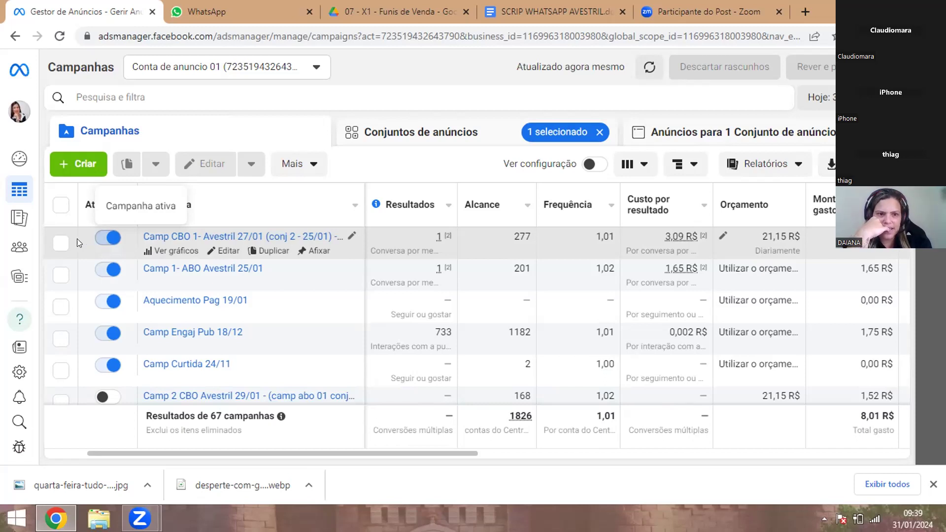
left_click(61, 242)
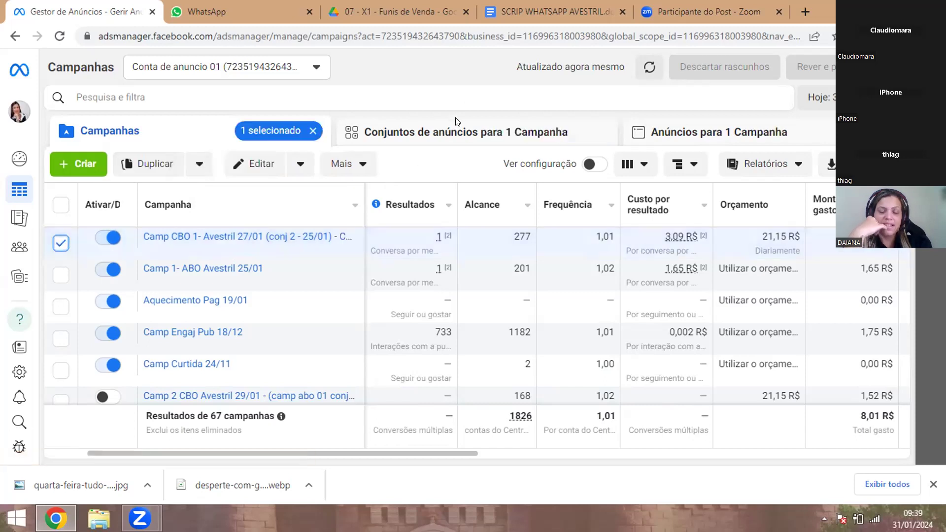
left_click(461, 132)
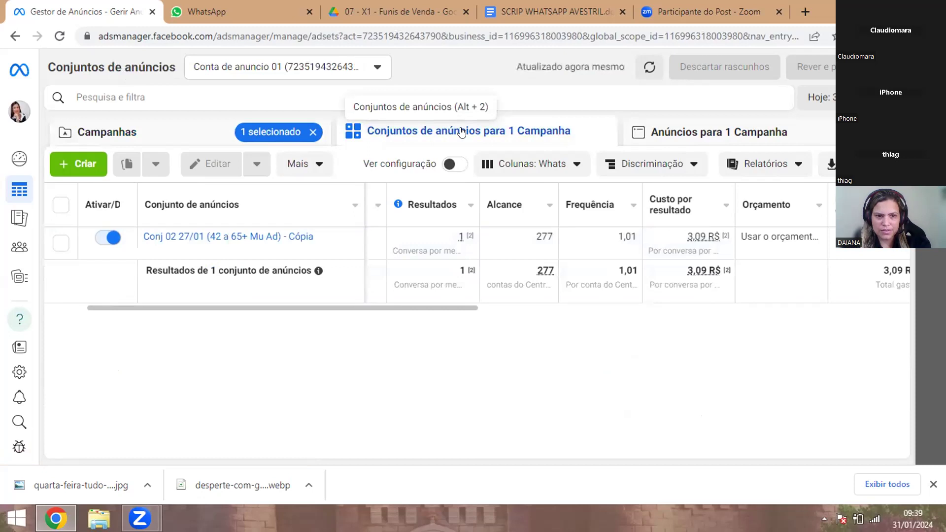
mouse_move(313, 236)
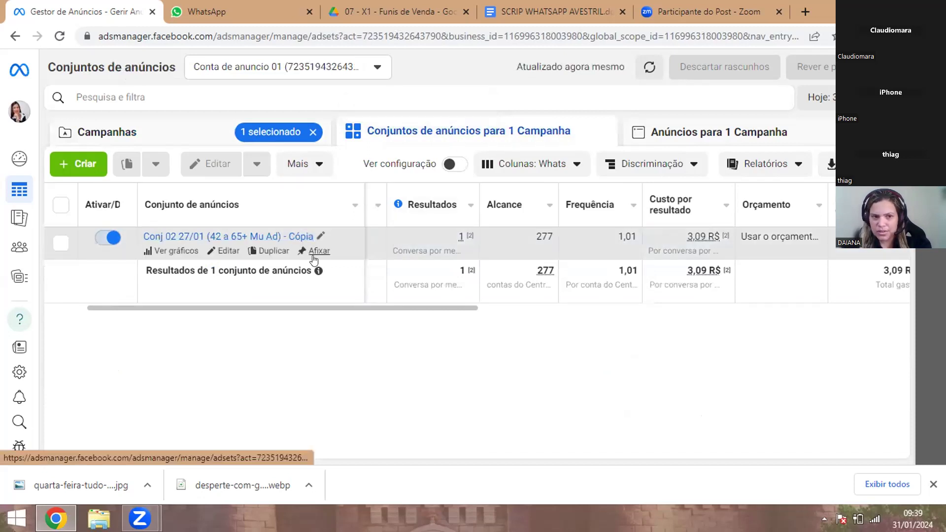
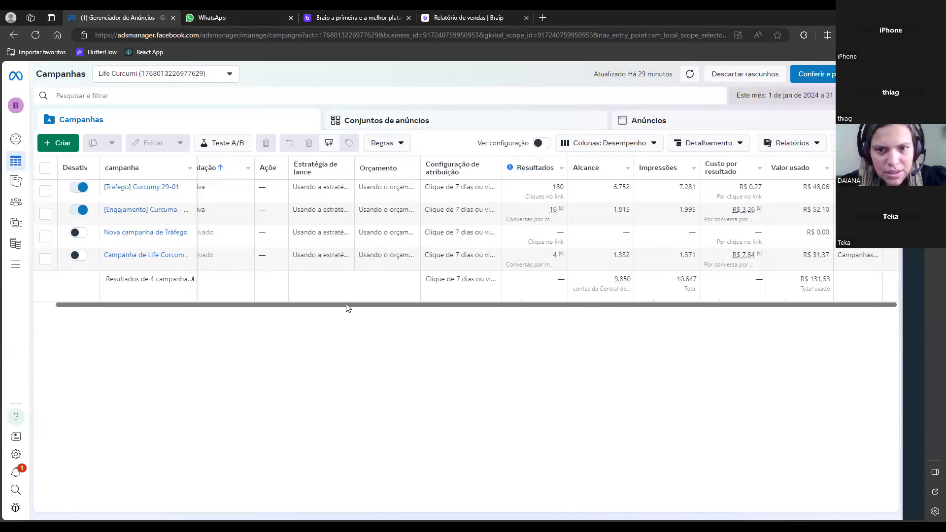
- Apply the Desempenho e cliques column preset to the Life Curcumi account's campaign table
mouse_move(619, 161)
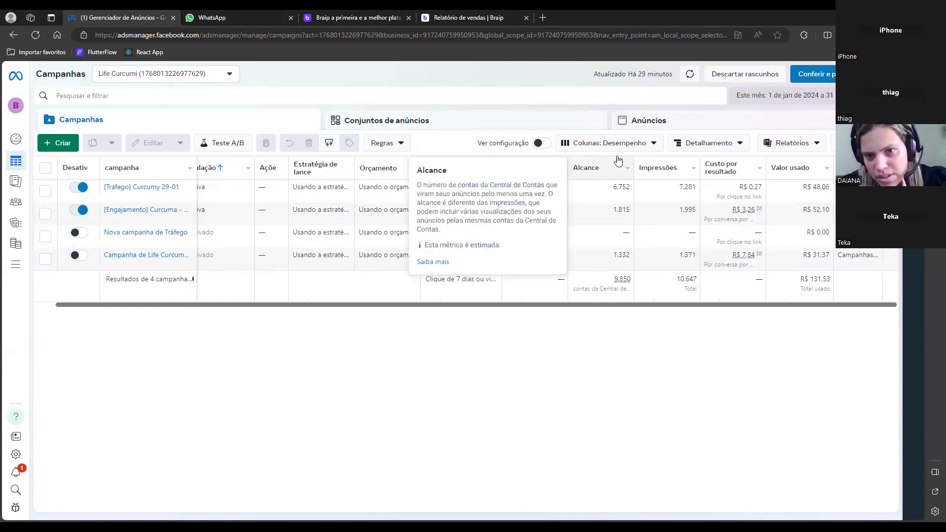
left_click(655, 143)
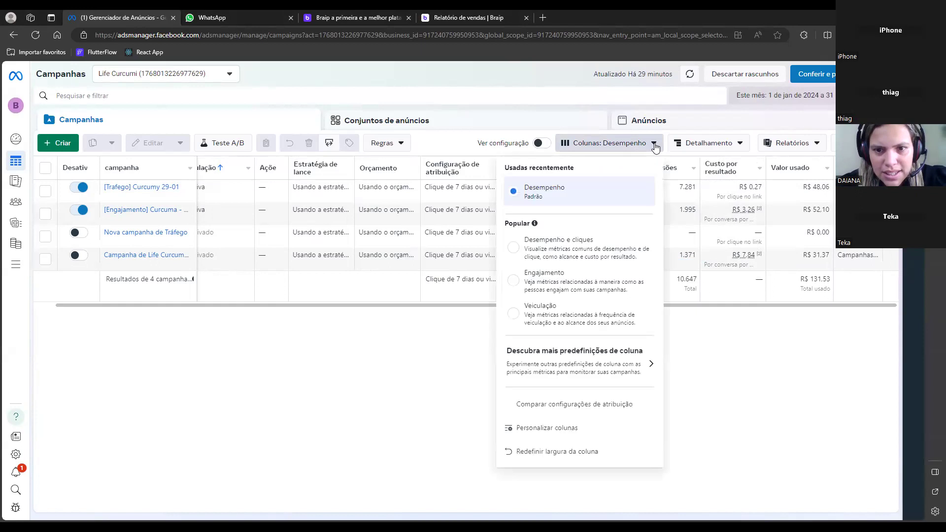
left_click(606, 249)
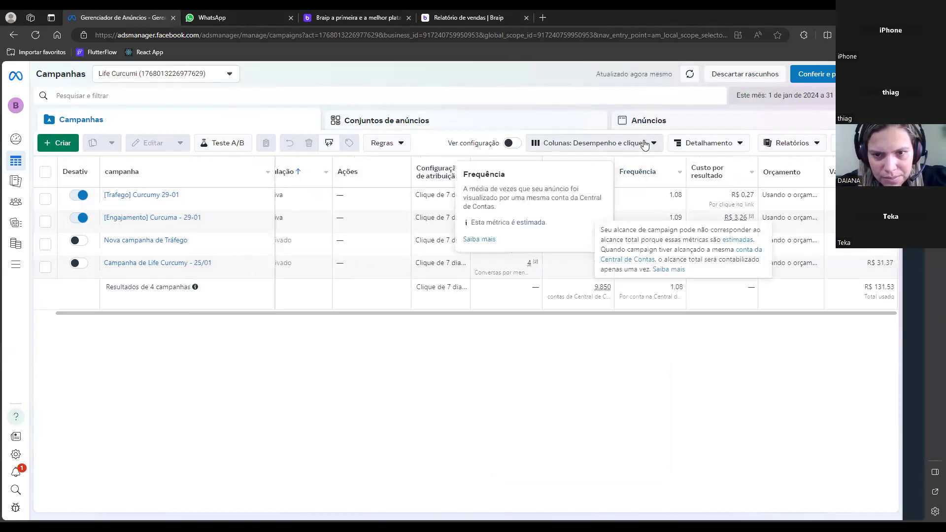
- Add the columns Conversas por mensagem iniciadas and Custo por conversa por mensagem iniciada to the Life Curcumi campaign table
left_click(611, 143)
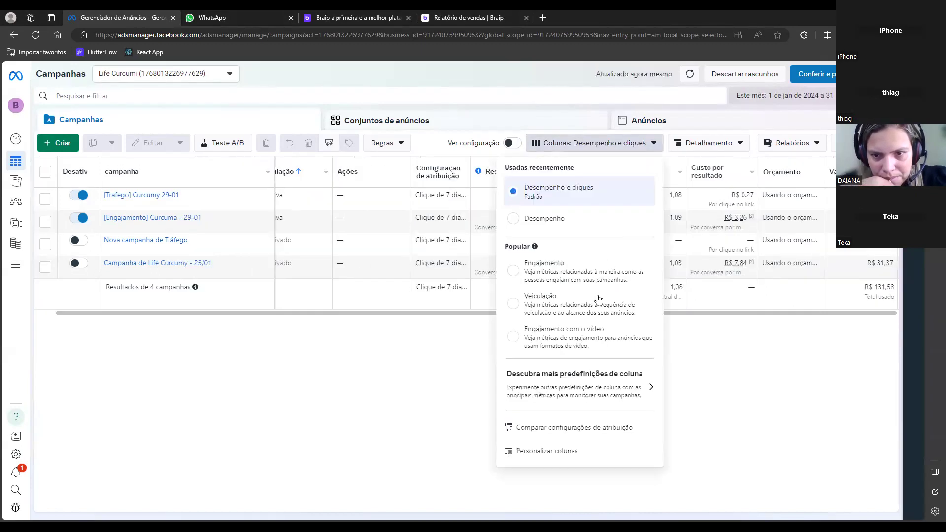
left_click(568, 448)
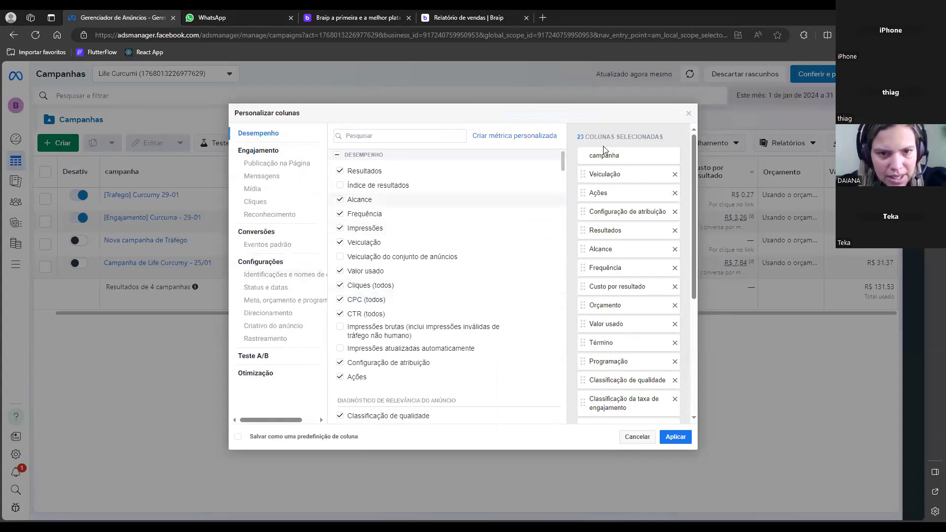
left_click(436, 136)
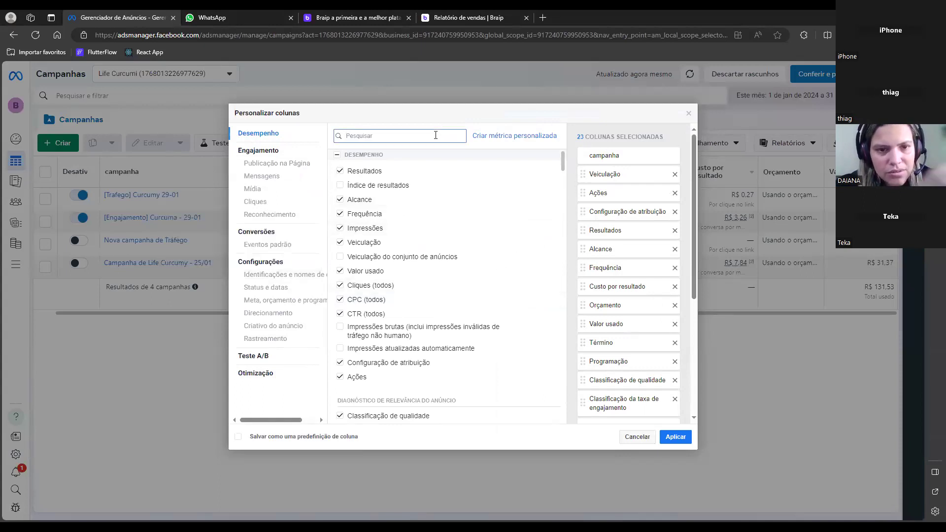
type("conversa")
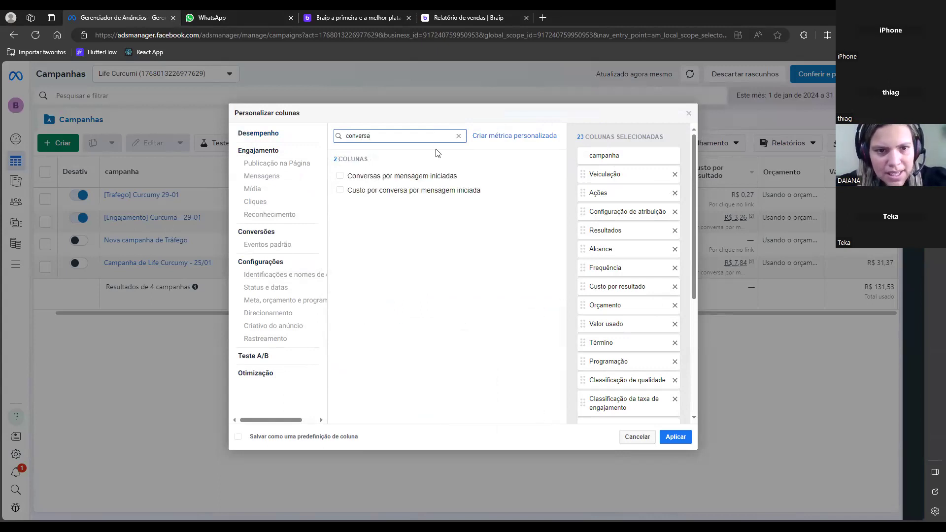
mouse_move(444, 182)
left_click(340, 176)
left_click(341, 190)
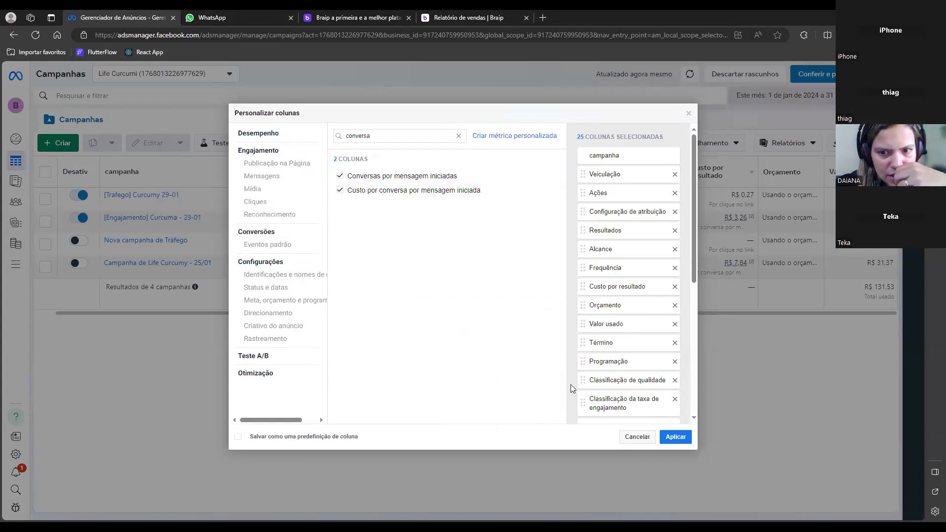
left_click(671, 440)
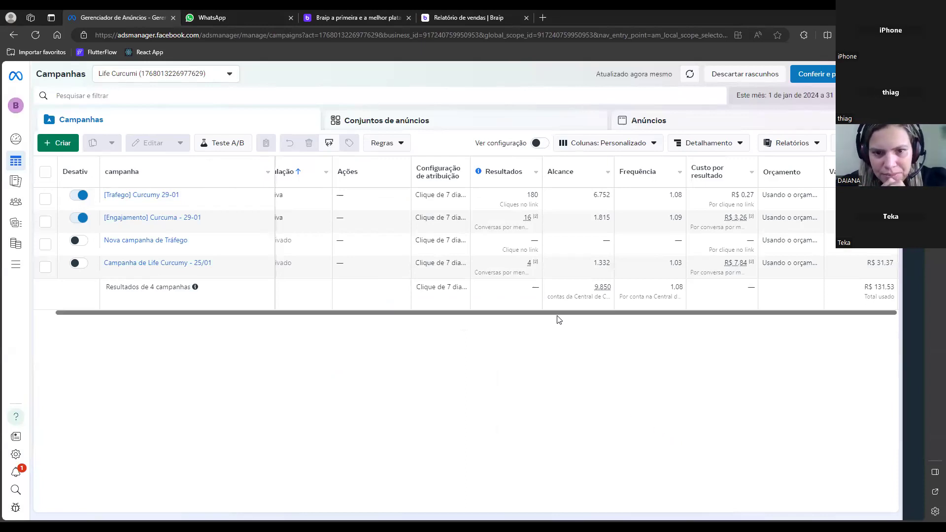
scroll(644, 309, "right", 10)
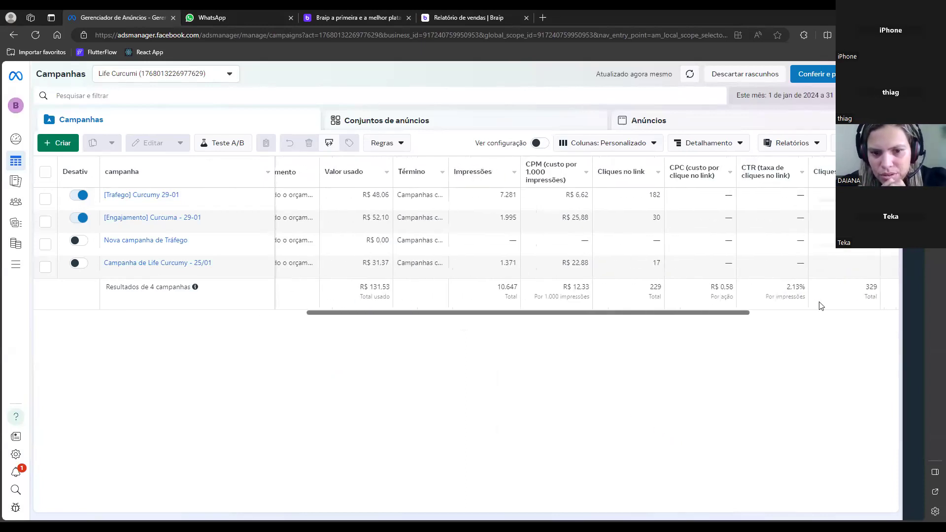
left_click_drag(655, 313, 819, 306)
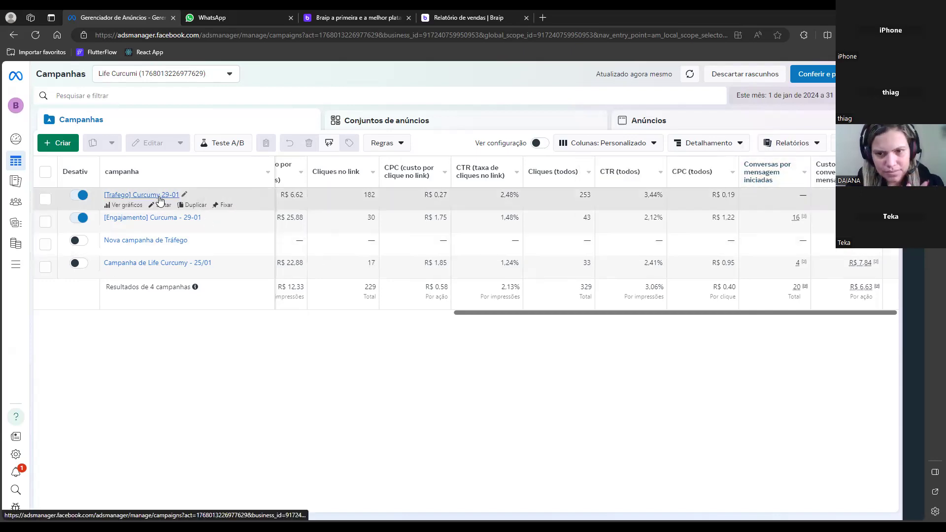
- Open the campaign [Trafego] Curcumy 29-01 for editing and look over its campaign settings and its ad
left_click(164, 205)
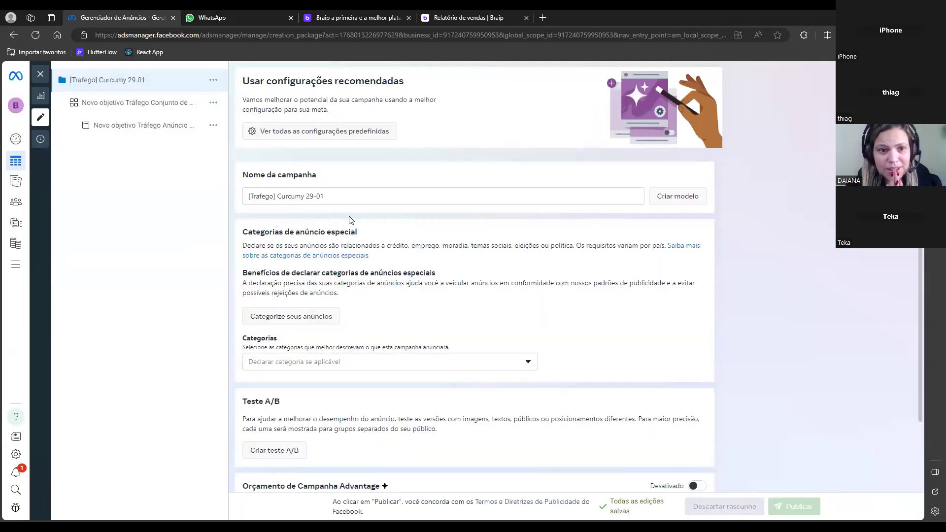
scroll(382, 231, "down", 3)
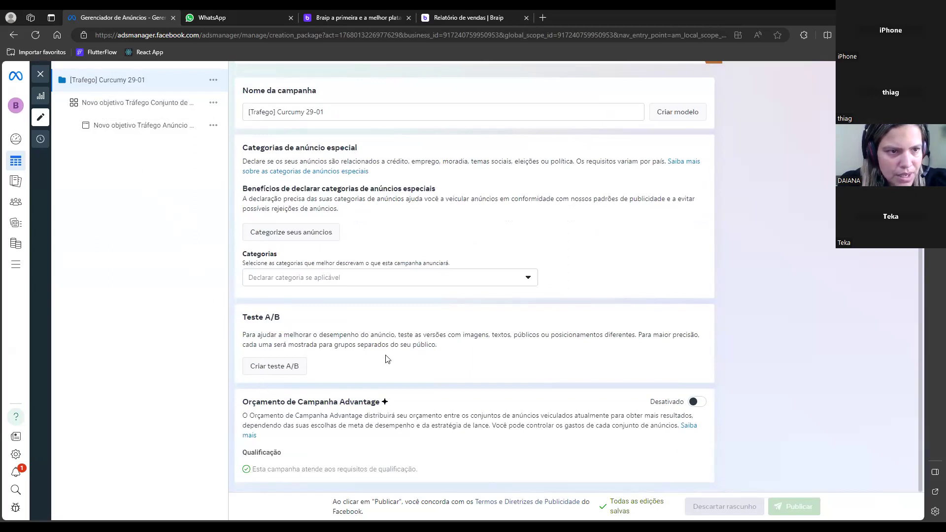
left_click(128, 131)
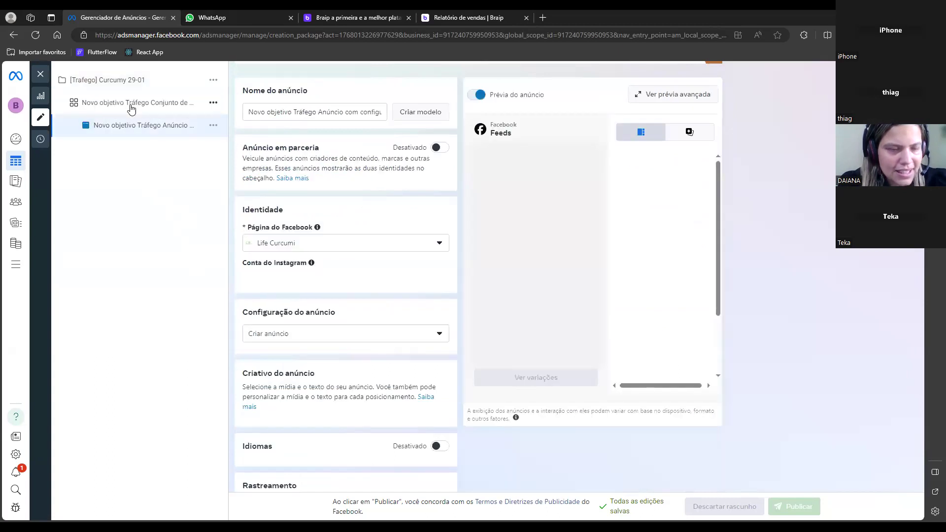
- Examine the traffic ad set's conversion location, performance goal, daily budget and schedule, and close the editor
left_click(132, 105)
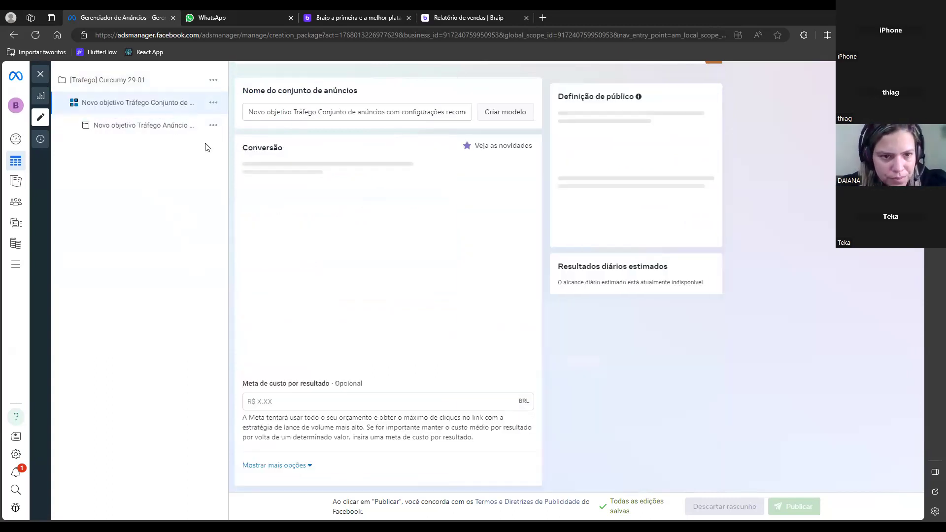
scroll(326, 297, "down", 5)
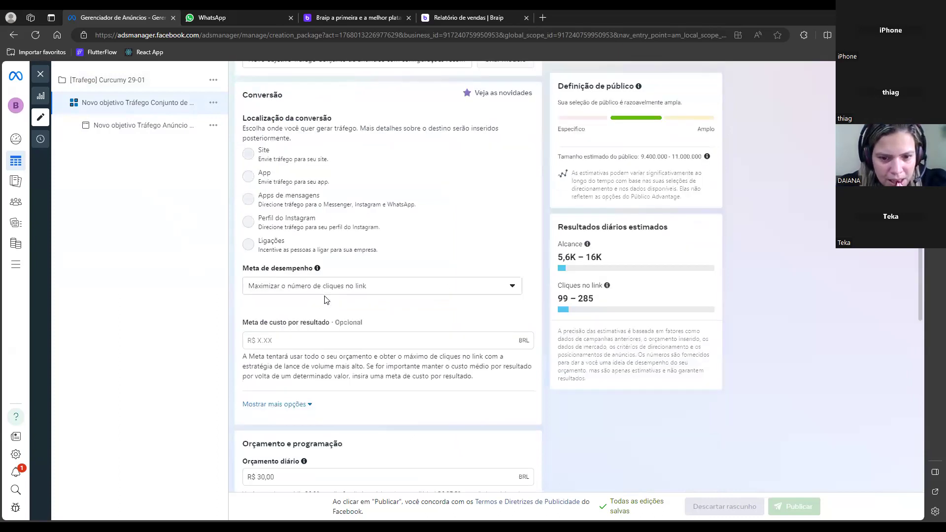
scroll(326, 297, "down", 10)
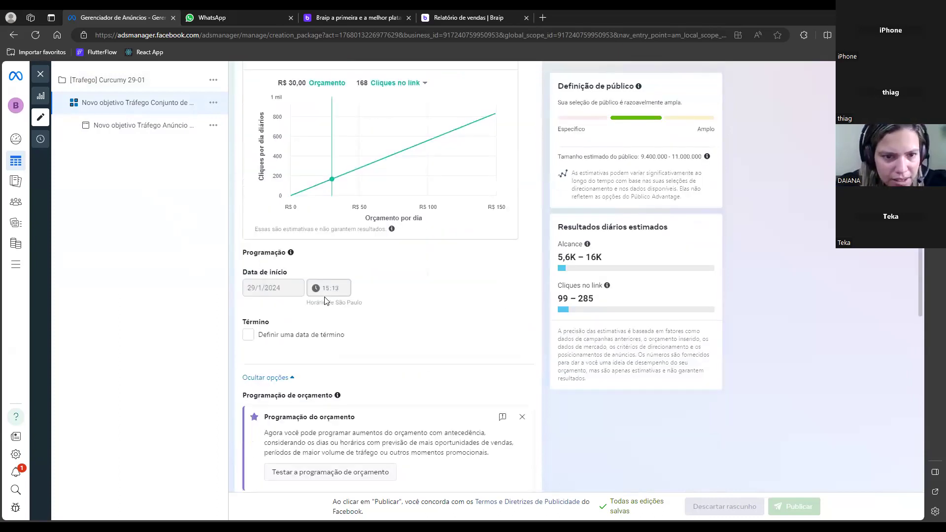
scroll(325, 299, "down", 6)
scroll(340, 290, "up", 9)
scroll(349, 282, "up", 10)
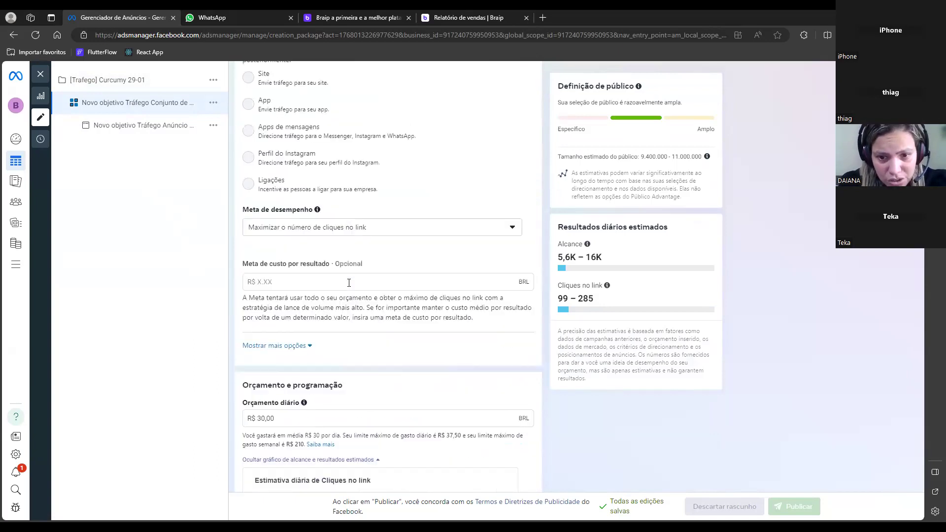
scroll(349, 283, "down", 2)
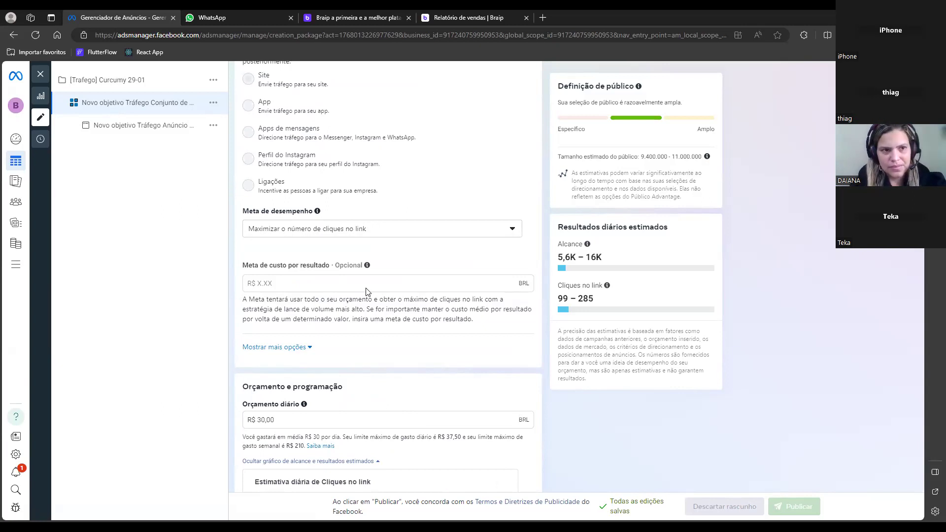
scroll(366, 246, "up", 3)
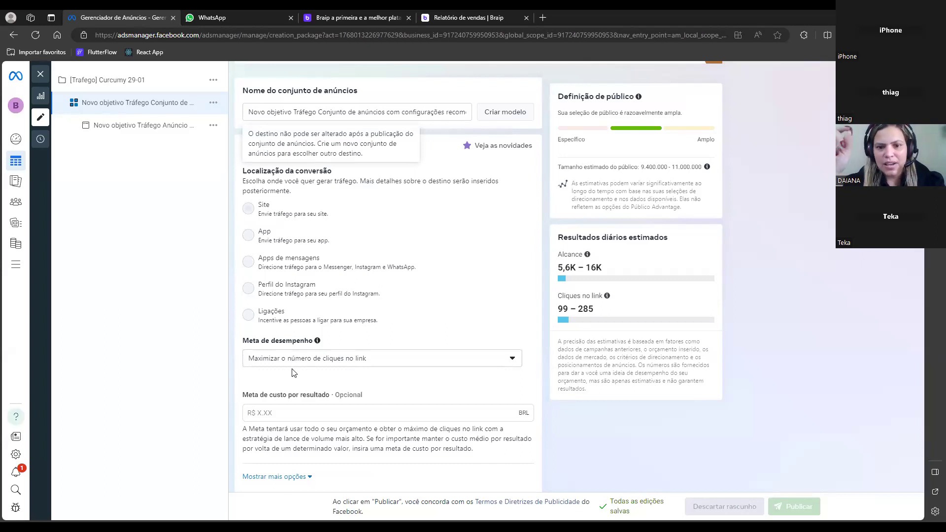
scroll(295, 377, "down", 2)
scroll(296, 377, "down", 2)
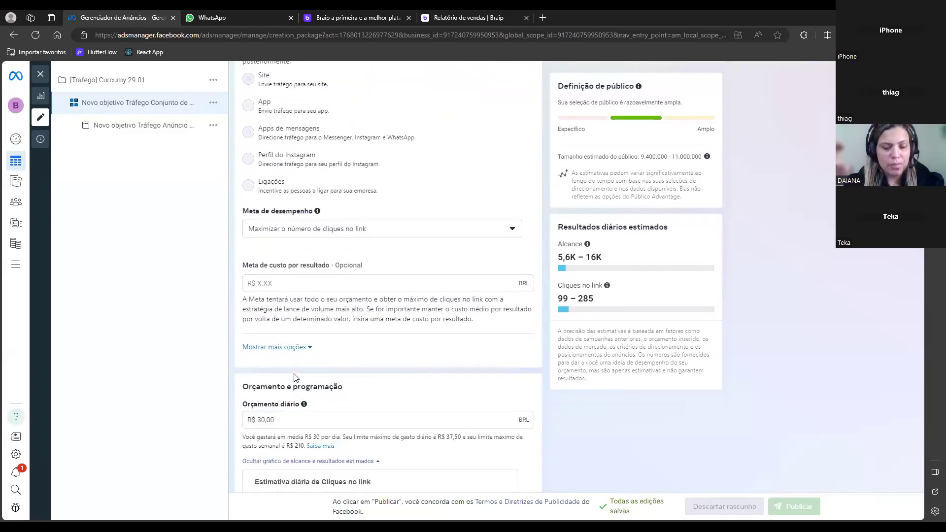
scroll(296, 378, "down", 2)
scroll(295, 378, "up", 2)
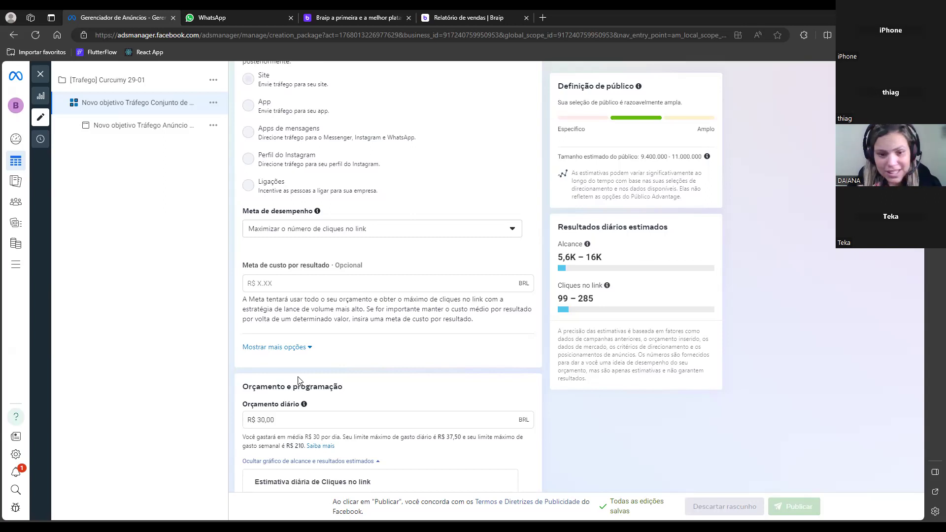
scroll(297, 380, "up", 3)
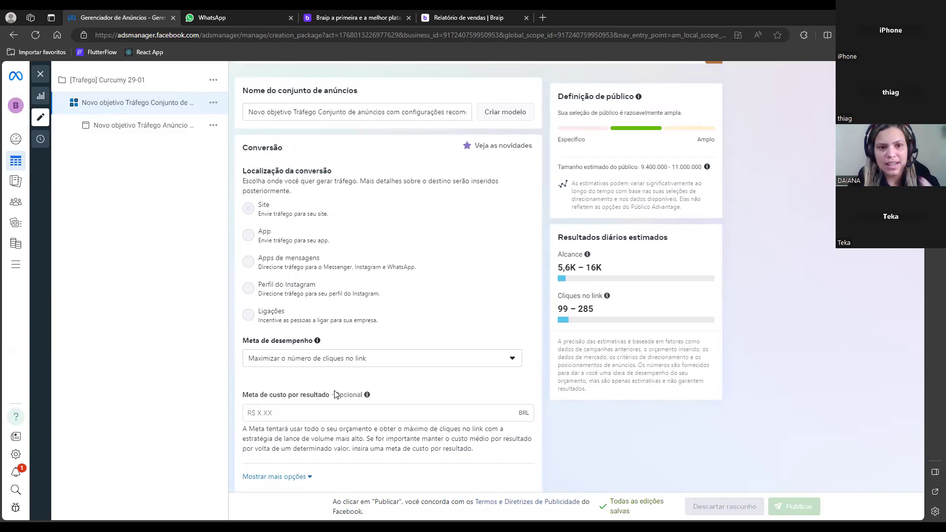
scroll(335, 394, "up", 2)
scroll(334, 394, "down", 2)
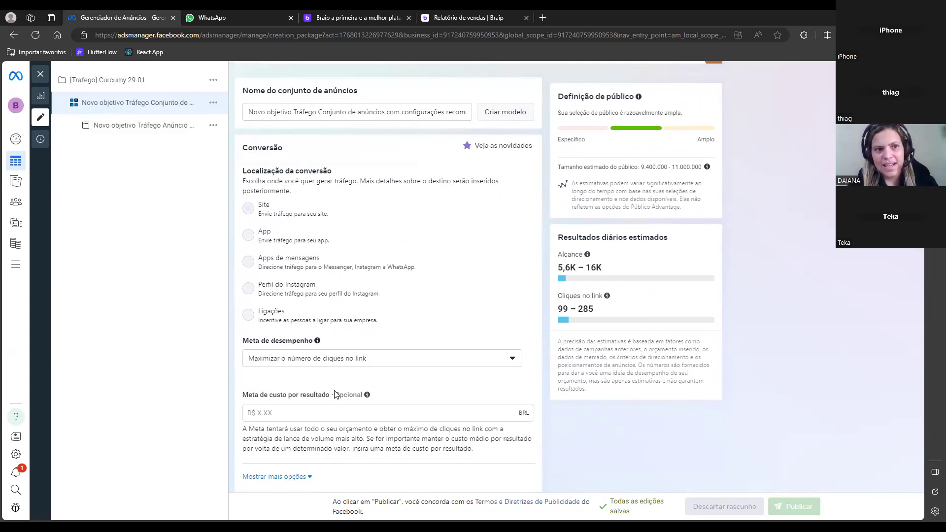
left_click(43, 75)
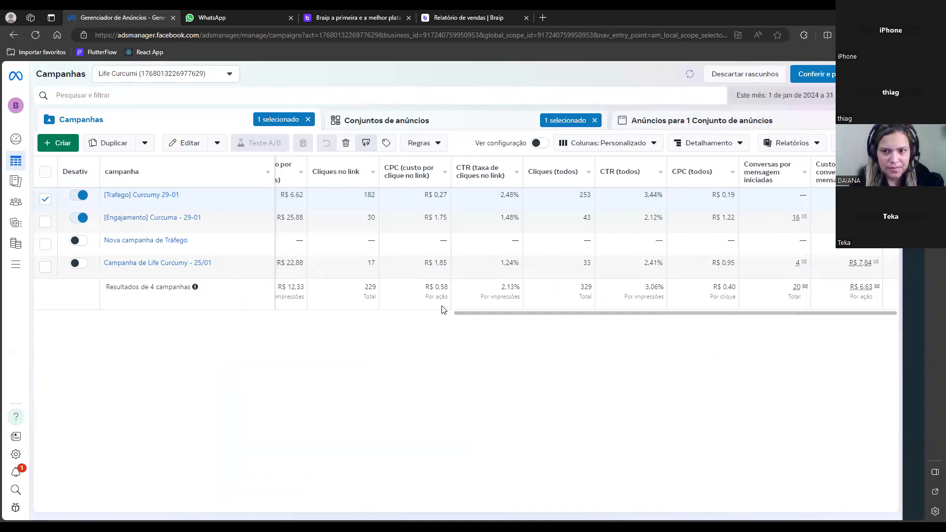
- Customize the table columns to include the totals for Compras, Finalizações de compra iniciadas and Retorno sobre os gastos com anúncios (ROAS) das compras
mouse_move(462, 315)
left_mouse_down()
mouse_move(317, 317)
mouse_move(475, 311)
left_mouse_up()
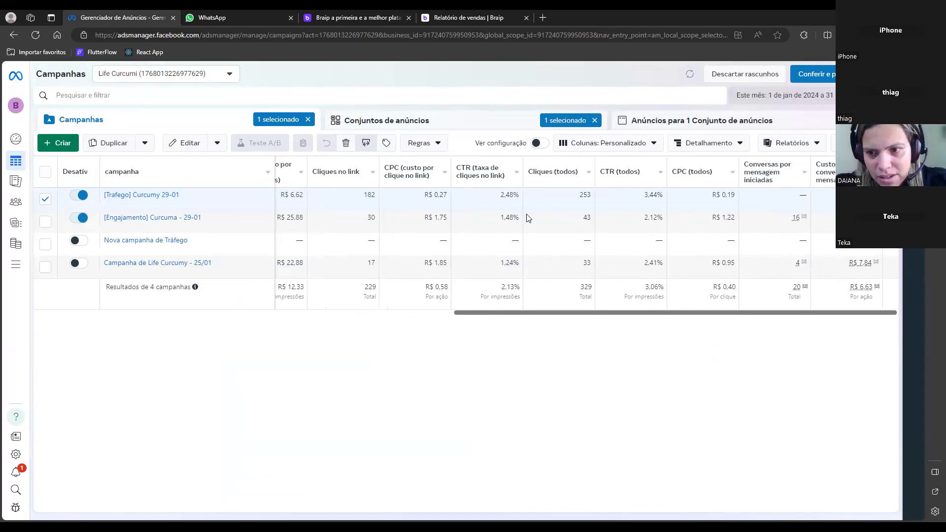
left_click(631, 144)
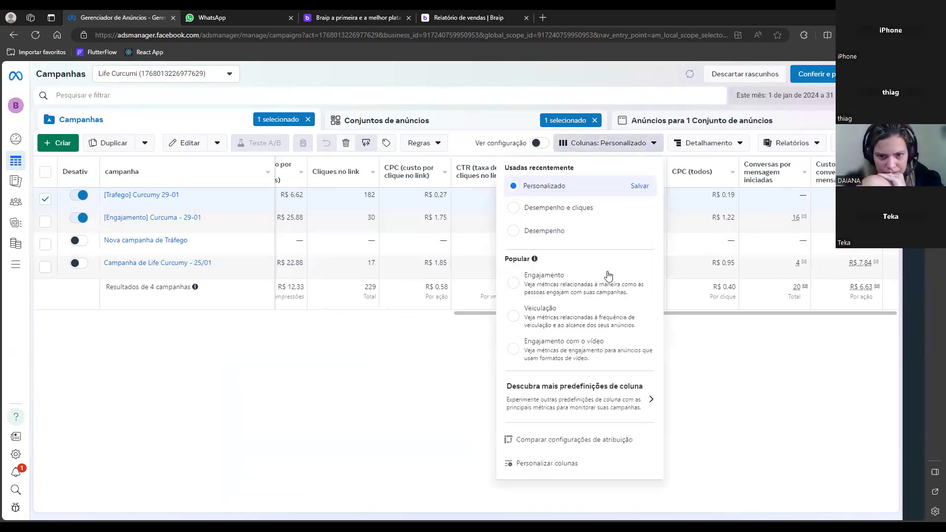
mouse_move(610, 355)
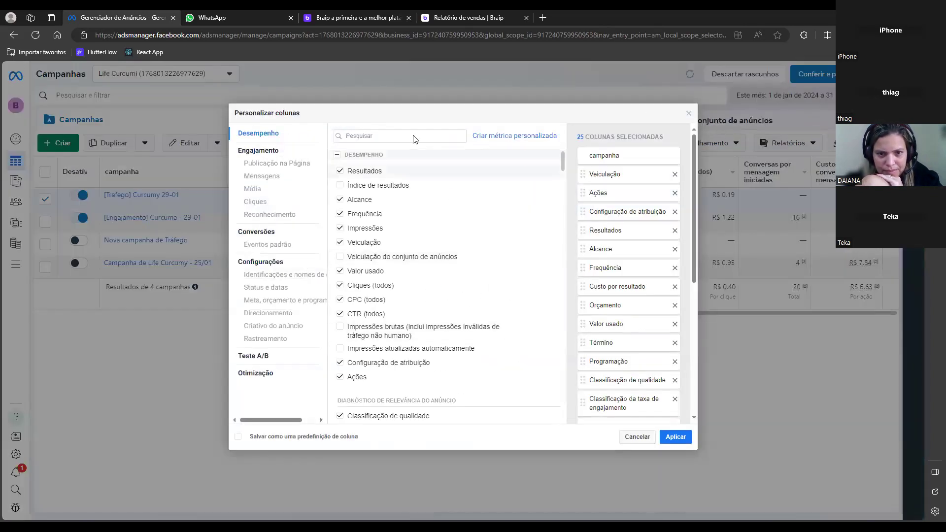
left_click(415, 139)
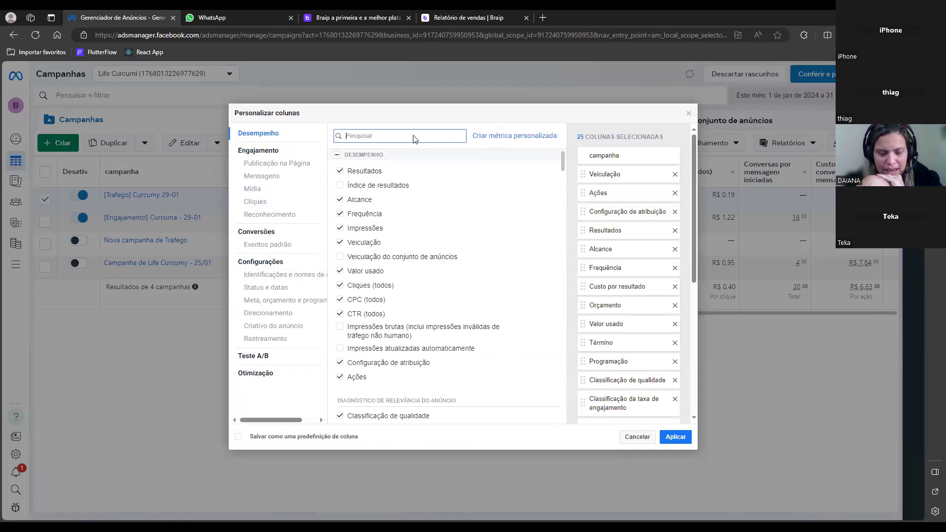
type("comp")
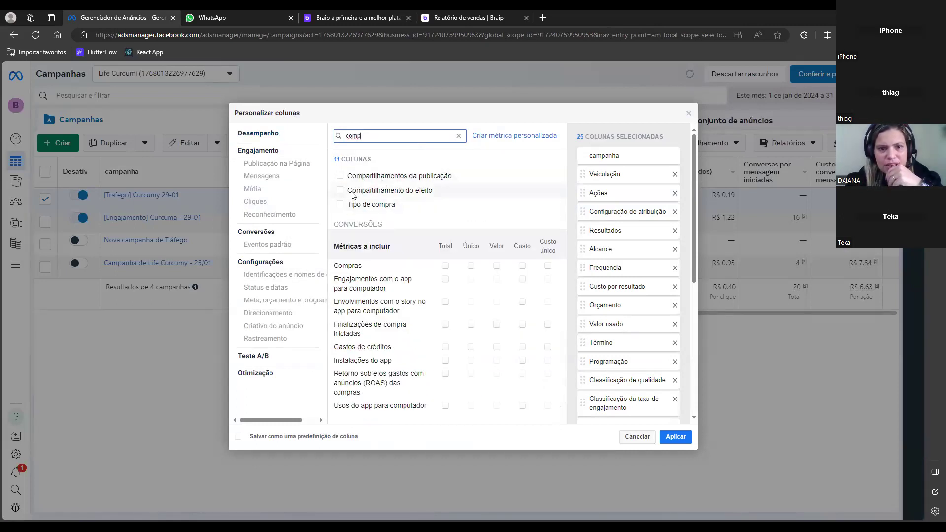
type("ras")
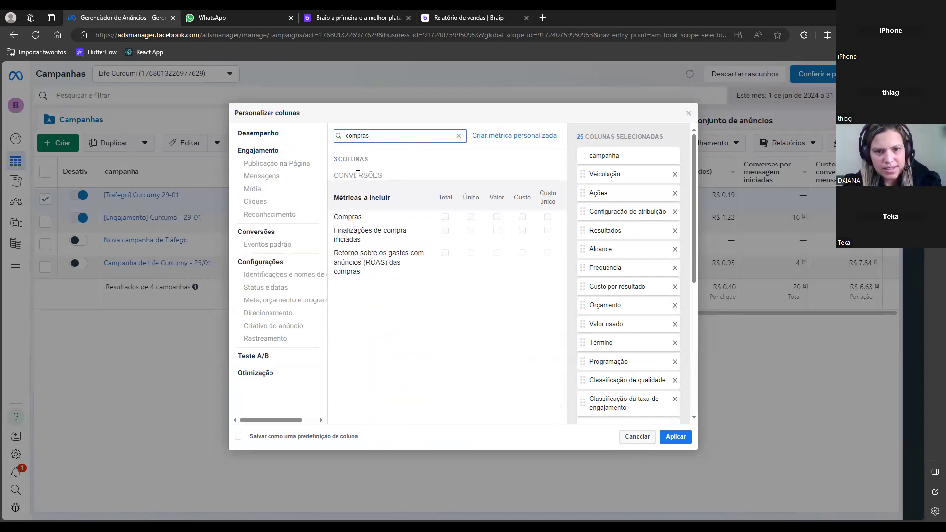
left_click(446, 217)
left_click(445, 230)
left_click(445, 254)
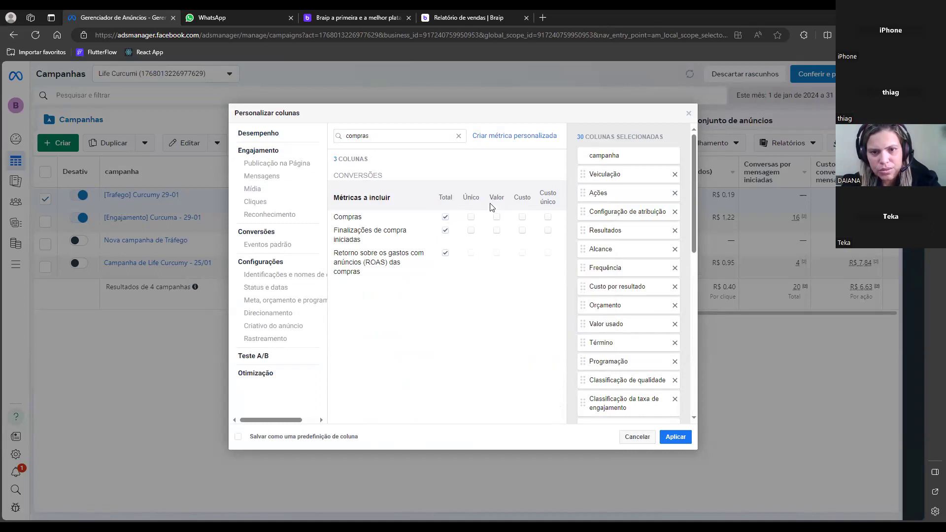
- Add the cost columns for Compras and Finalizações de compra iniciadas, apply the customization and look through the campaign table
left_click(522, 217)
left_click(523, 231)
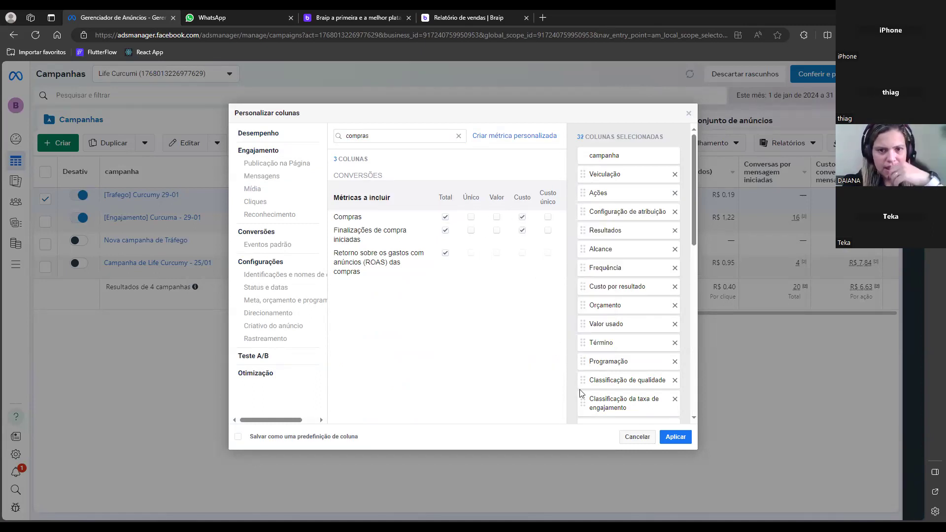
left_click(679, 441)
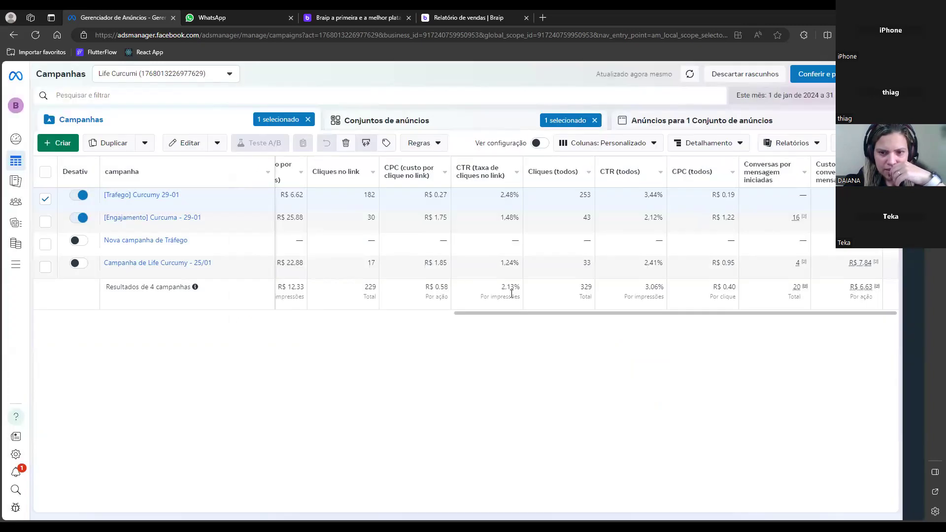
left_click_drag(547, 317, 867, 320)
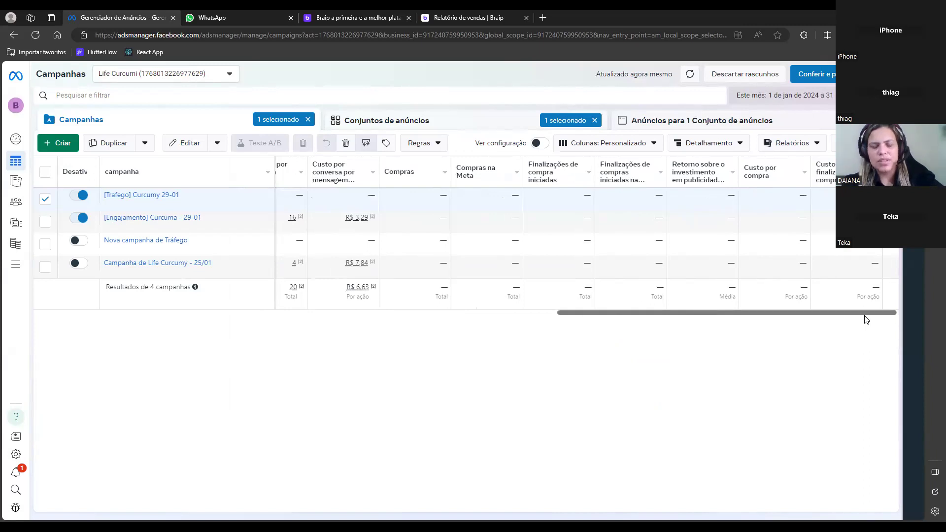
left_click_drag(867, 320, 836, 319)
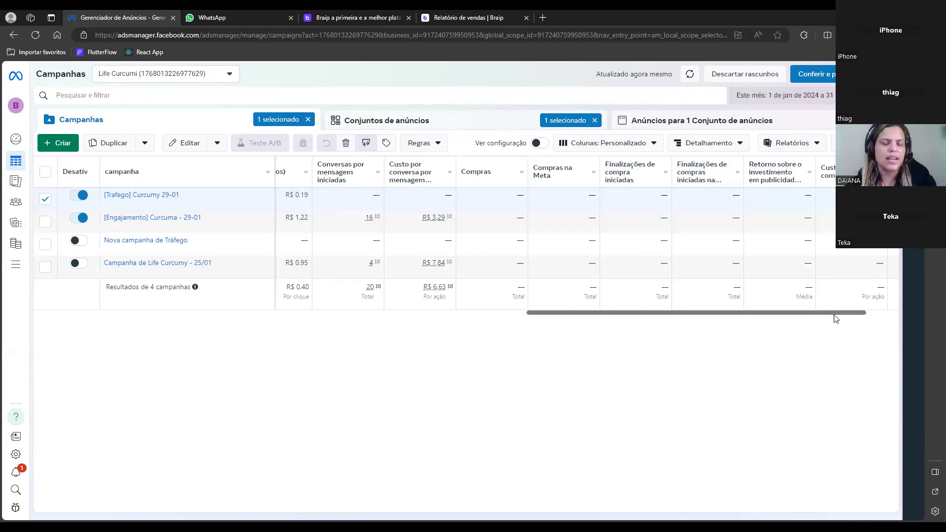
left_click_drag(836, 319, 833, 319)
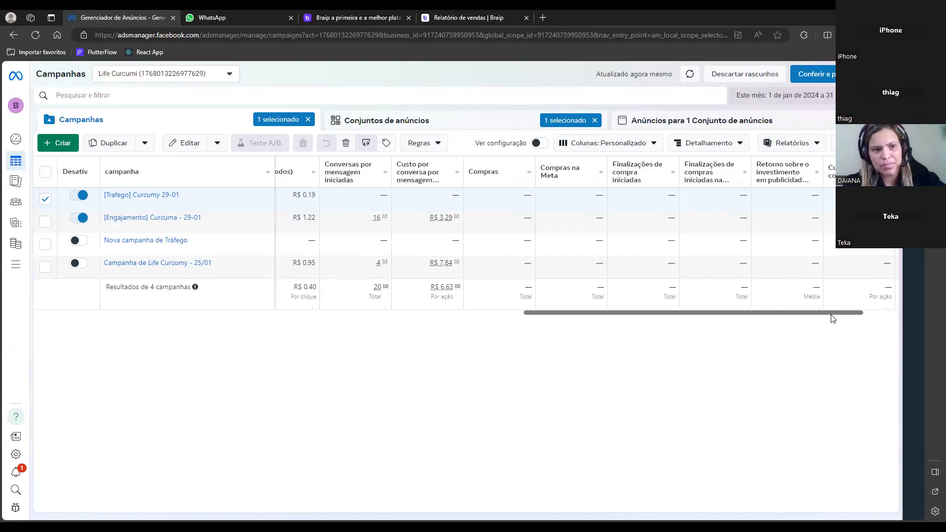
left_click_drag(833, 319, 102, 320)
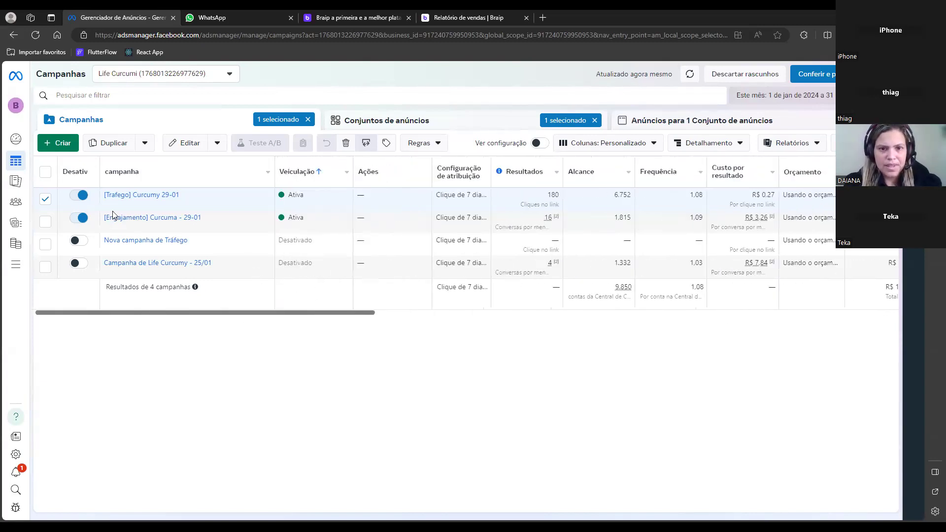
- Switch off the campaign [Trafego] Curcumy 29-01 and review the messaging, purchase and cost columns of the campaign table
left_click(80, 197)
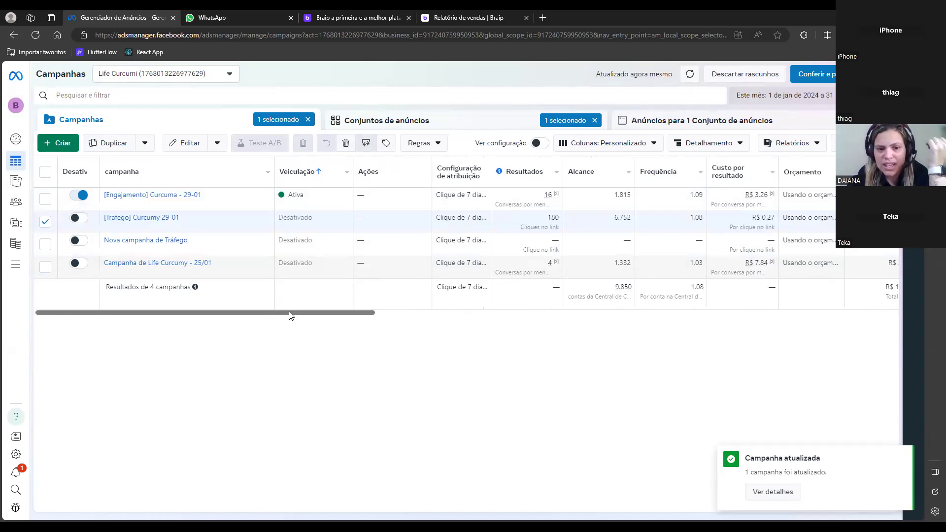
scroll(501, 330, "right", 10)
scroll(786, 334, "right", 10)
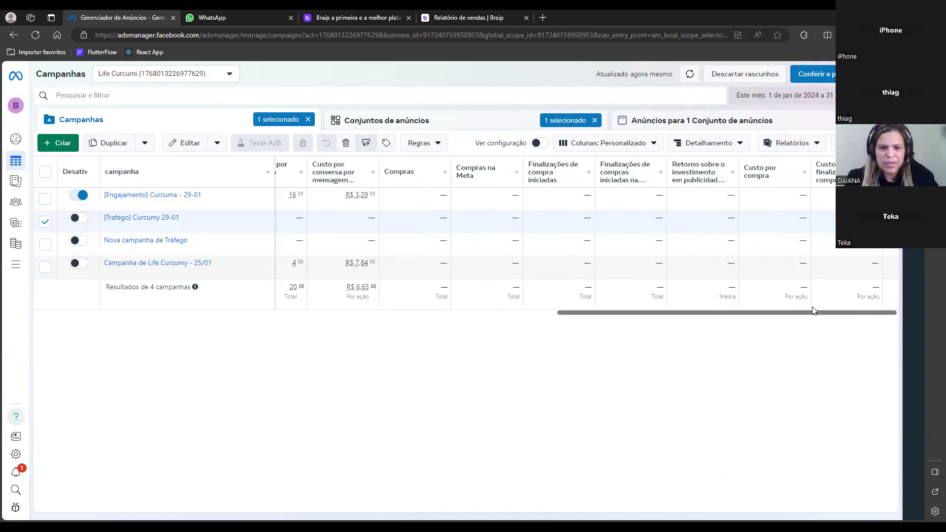
left_click_drag(818, 319, 733, 316)
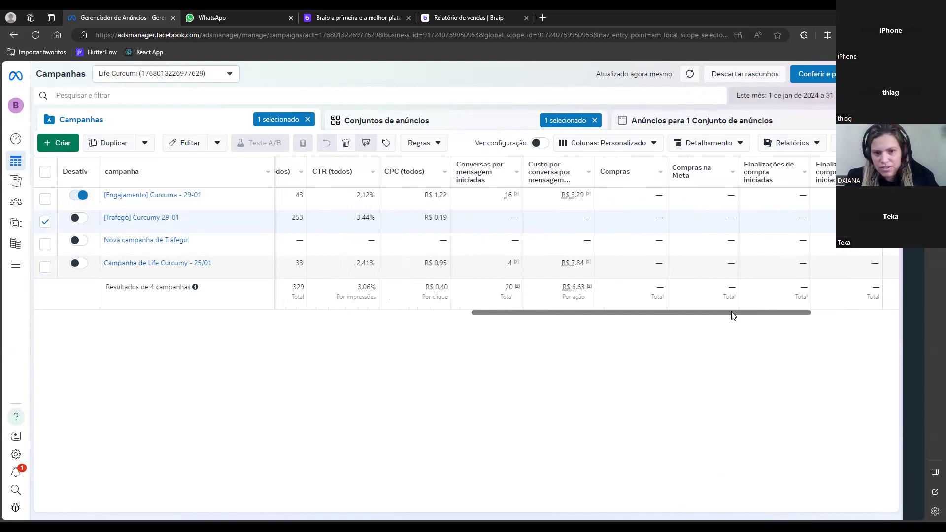
left_click_drag(733, 315, 722, 316)
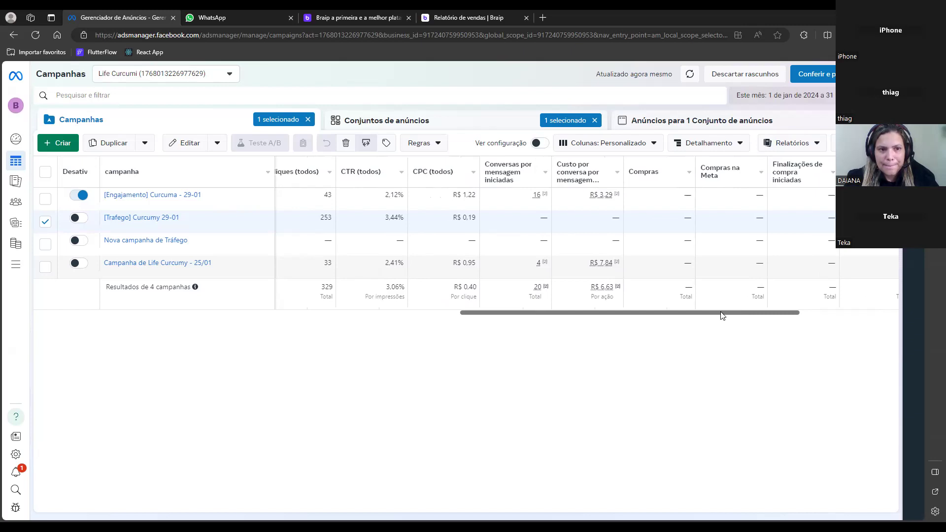
left_click_drag(722, 316, 703, 317)
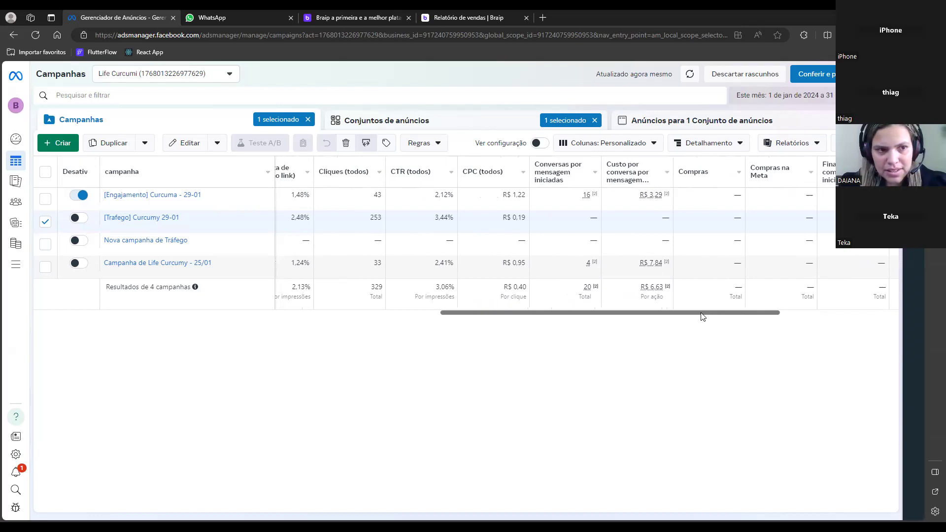
left_click_drag(702, 313, 514, 296)
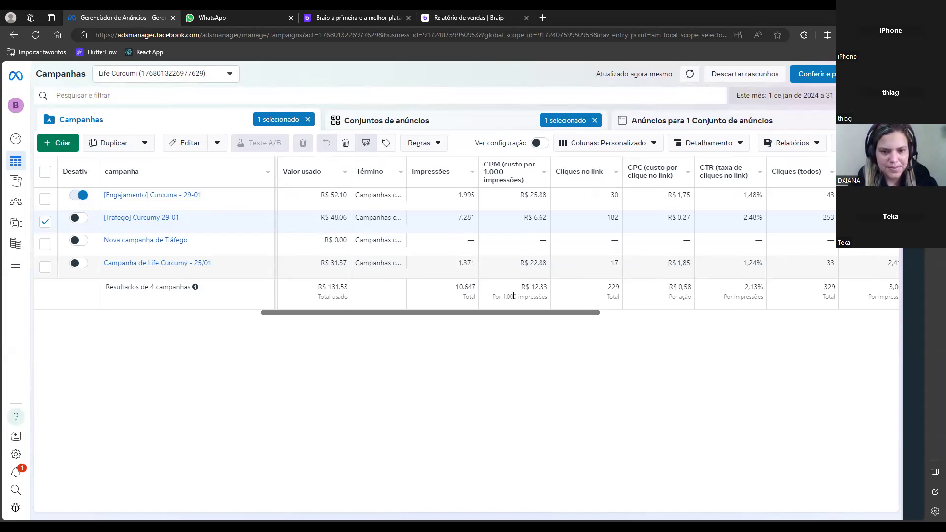
- Check the results and cost per result of the campaign [Engajamento] Curcuma - 29-01, selecting its row
scroll(444, 315, "left", 3)
scroll(295, 311, "left", 5)
scroll(270, 311, "right", 3)
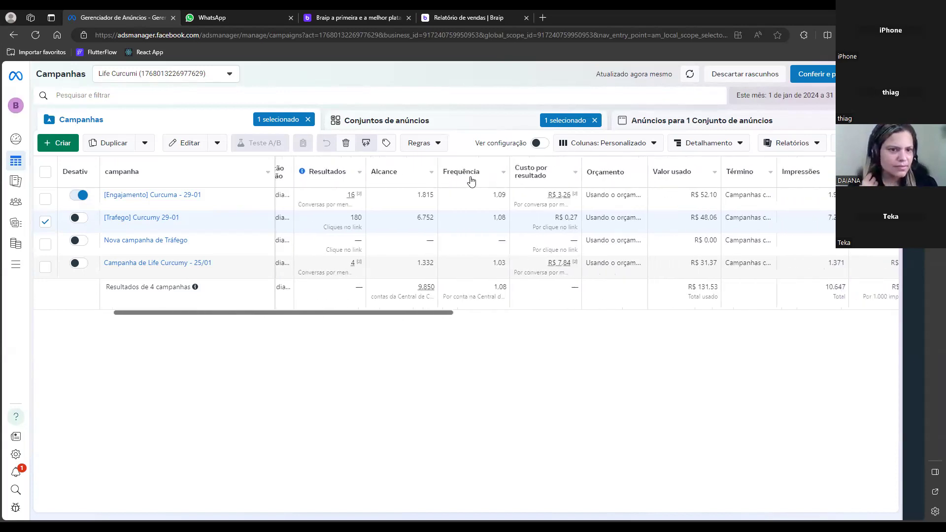
mouse_move(554, 197)
left_click_drag(548, 197, 570, 194)
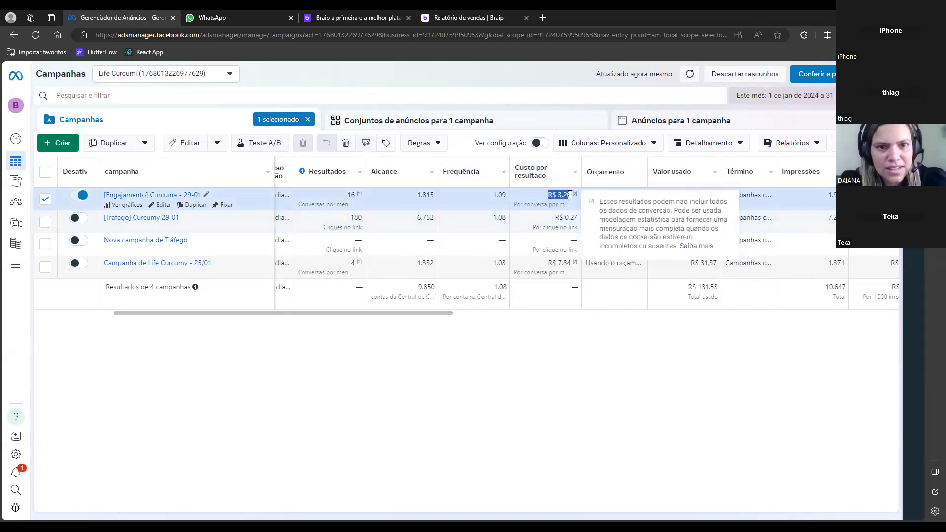
- Show the ad sets of [Engajamento] Curcuma - 29-01 and review their results for 30 January 2024
left_click_drag(425, 314, 288, 321)
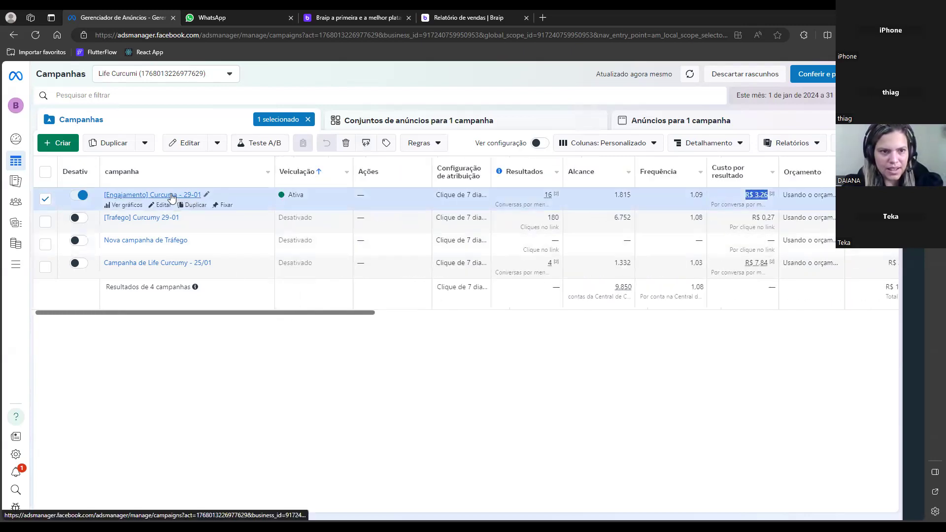
left_click(479, 126)
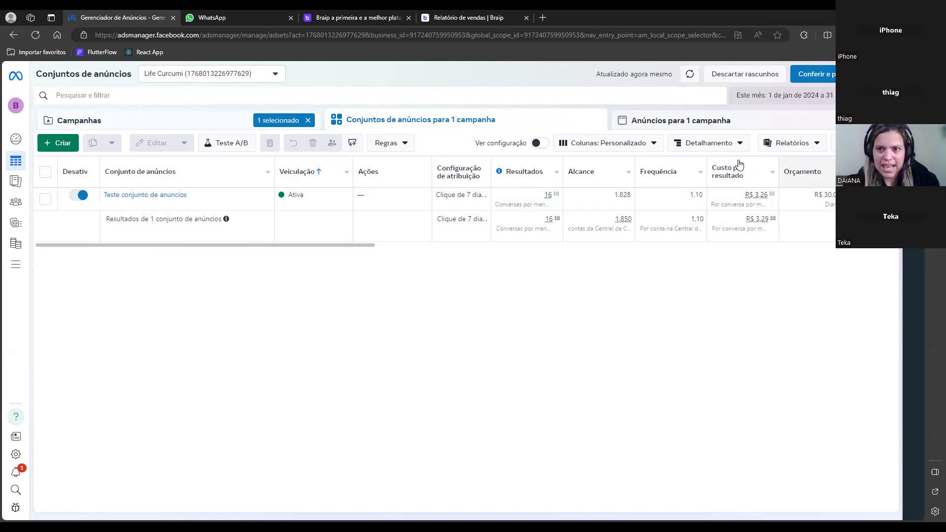
mouse_move(499, 171)
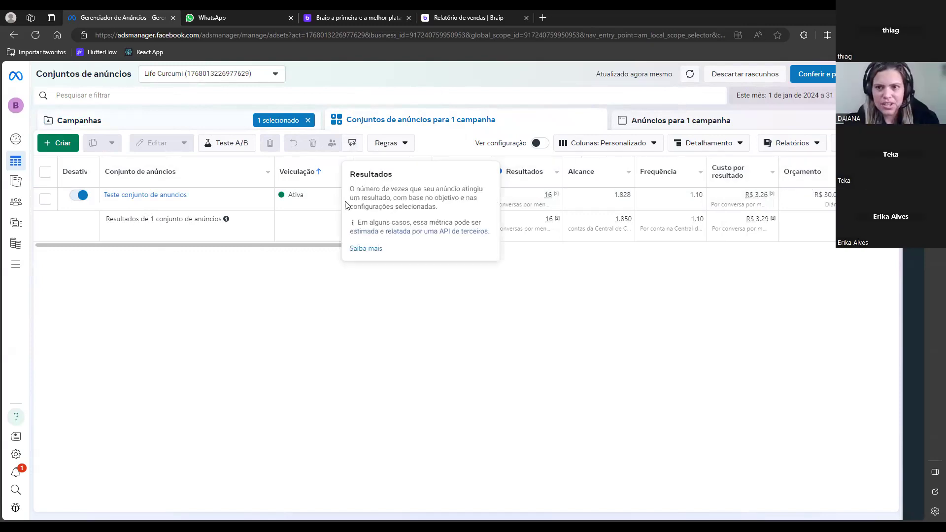
left_click(761, 96)
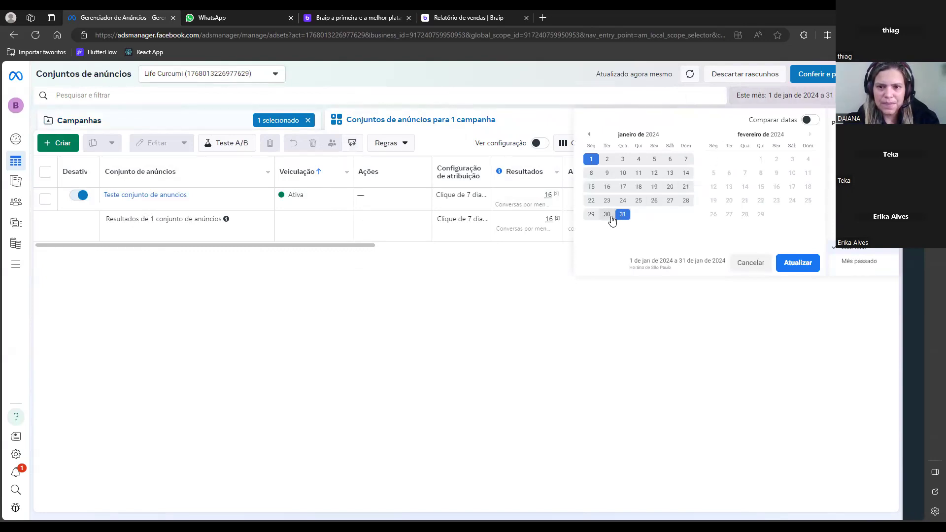
left_click(798, 263)
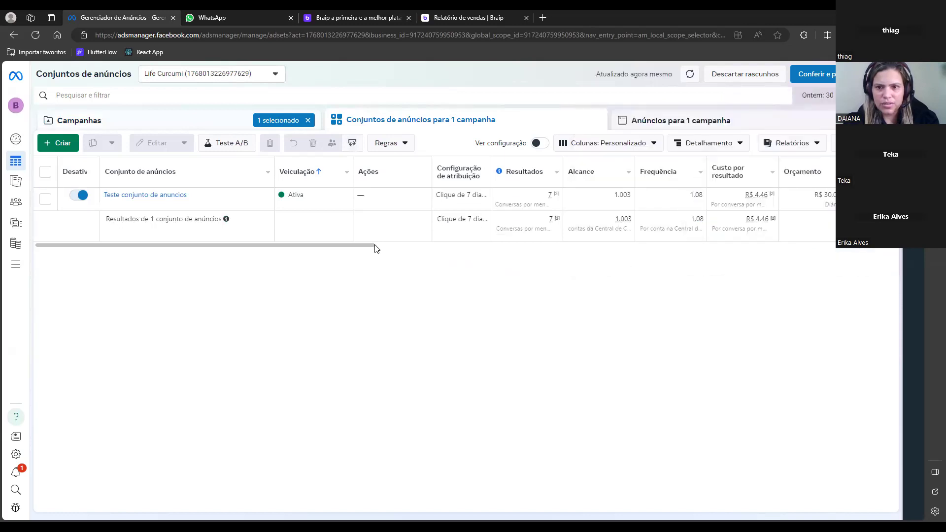
left_click_drag(361, 249, 372, 249)
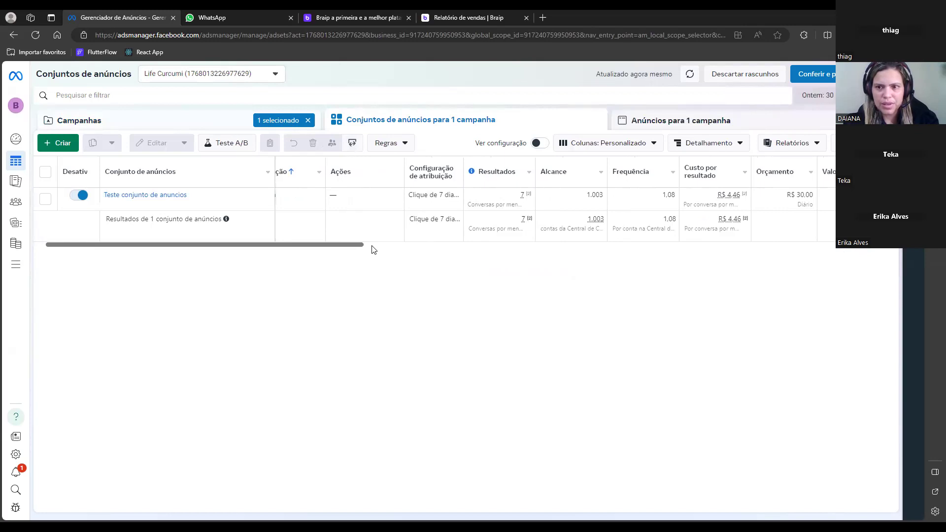
- Set the reporting period to 31 January 2024 and review the ad set's cost per result, budget and amount spent
left_click(819, 99)
left_click(622, 216)
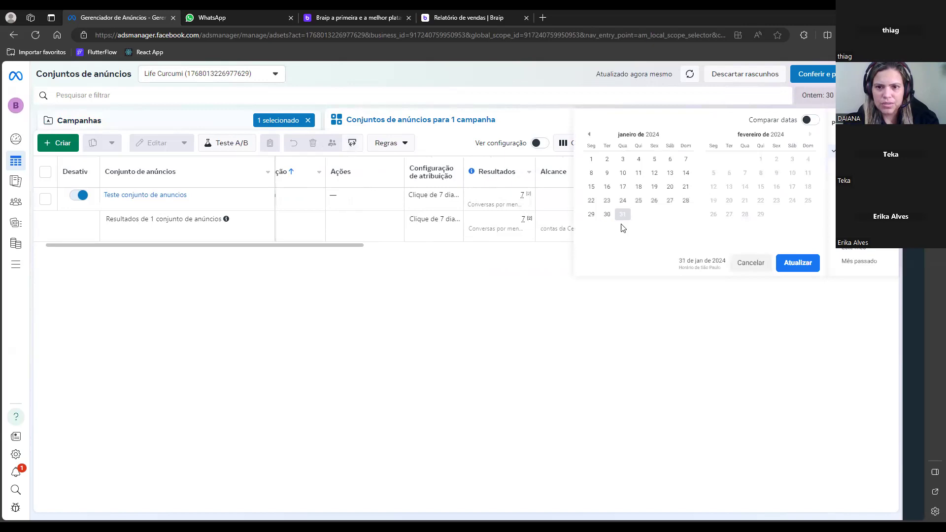
left_click(797, 263)
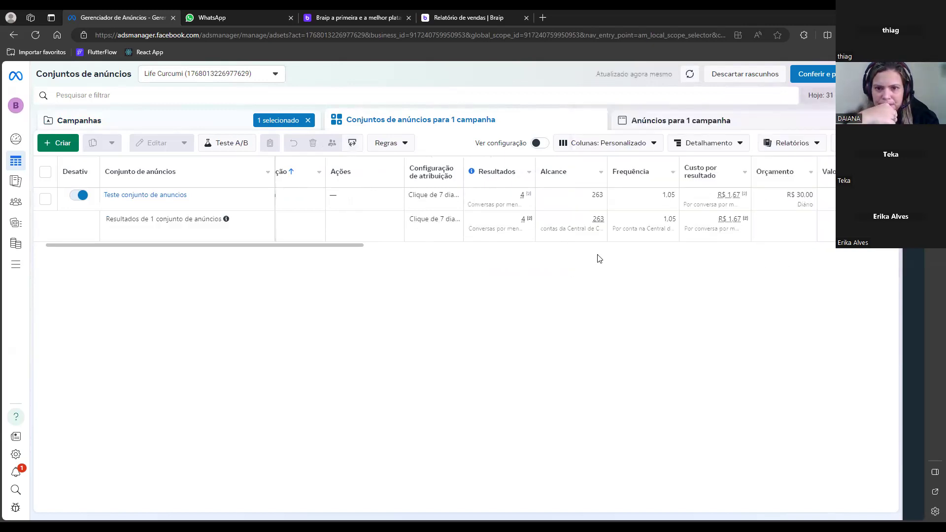
left_click_drag(362, 245, 390, 248)
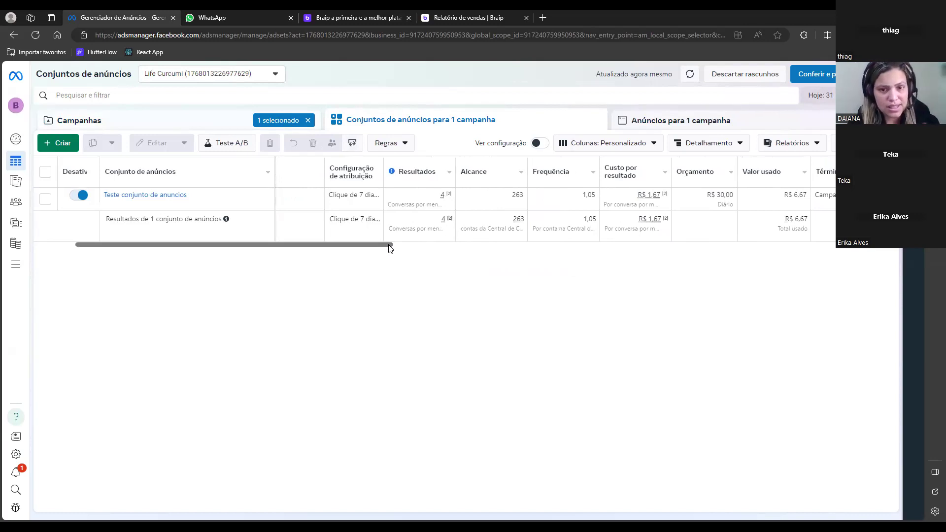
left_click_drag(390, 247, 355, 249)
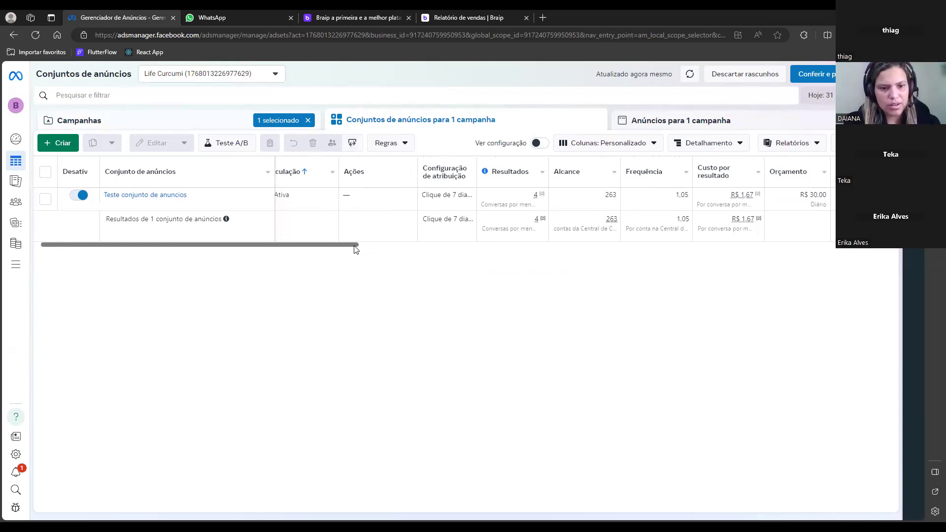
mouse_move(355, 249)
left_mouse_down()
mouse_move(347, 249)
mouse_move(355, 252)
left_mouse_up()
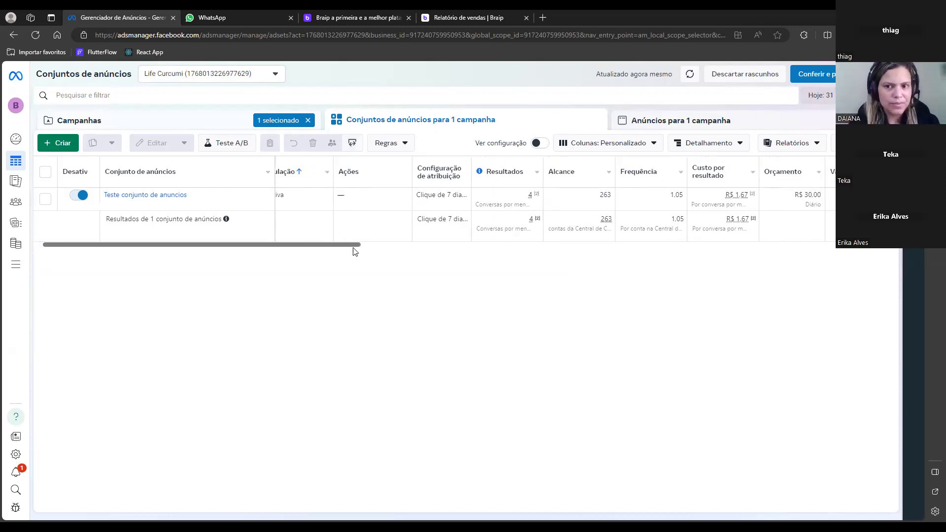
left_click_drag(356, 252, 356, 251)
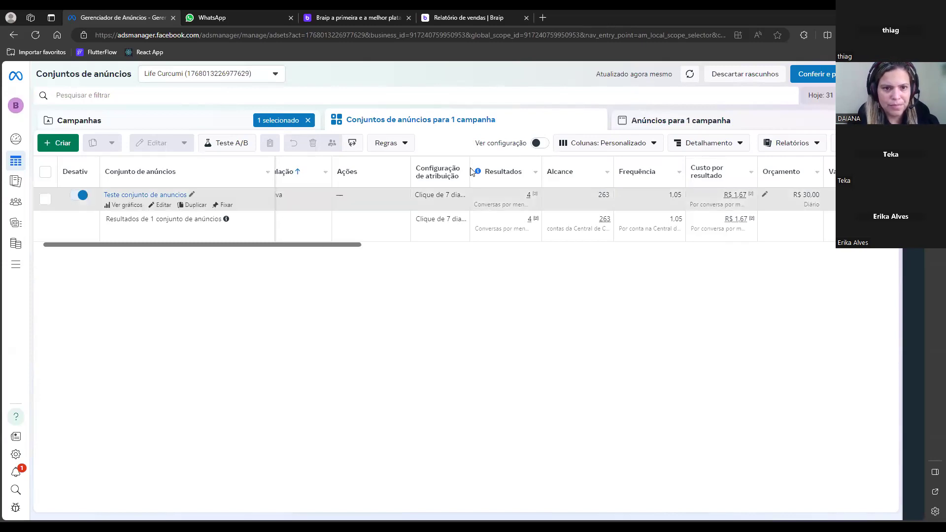
- Show the ads of the selected engagement campaign, view the preview of the ad Teste and close it
left_click(652, 120)
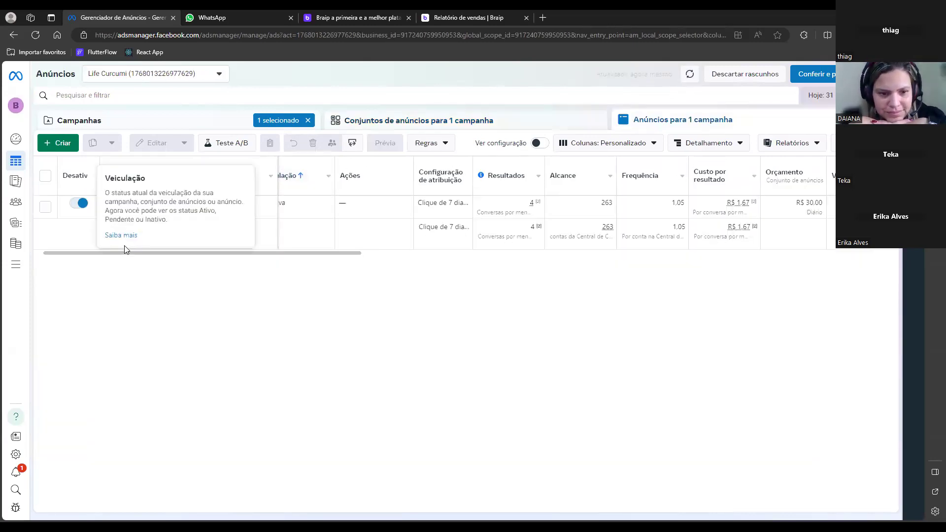
scroll(296, 256, "right", 3)
scroll(266, 254, "left", 3)
left_click(211, 122)
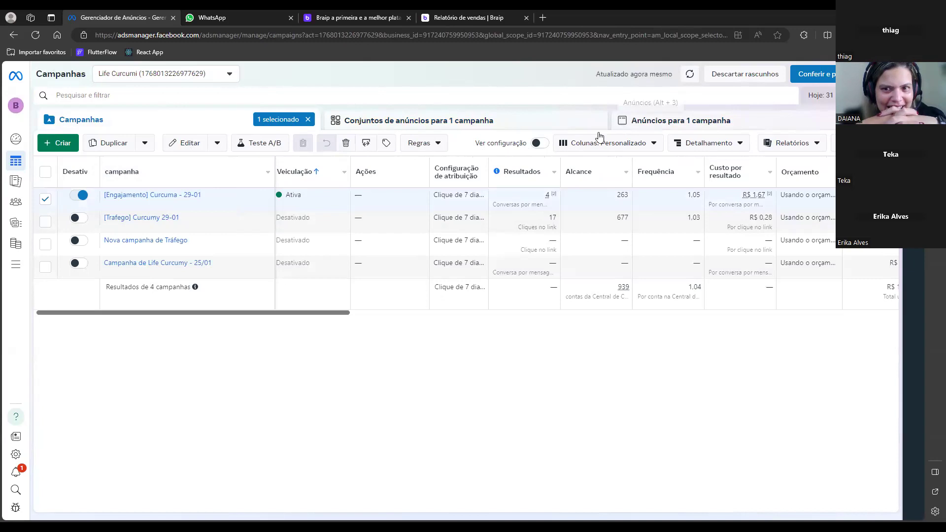
left_click(641, 124)
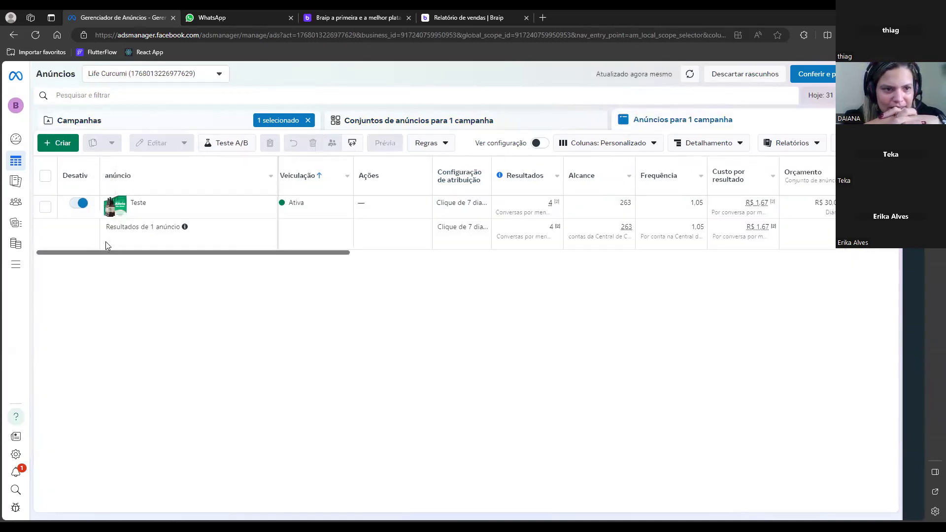
left_click(119, 206)
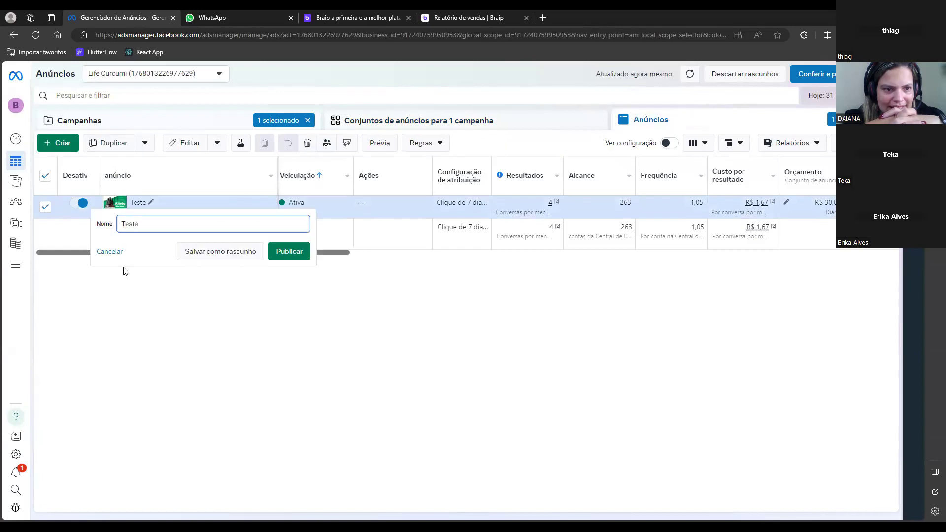
left_click(104, 251)
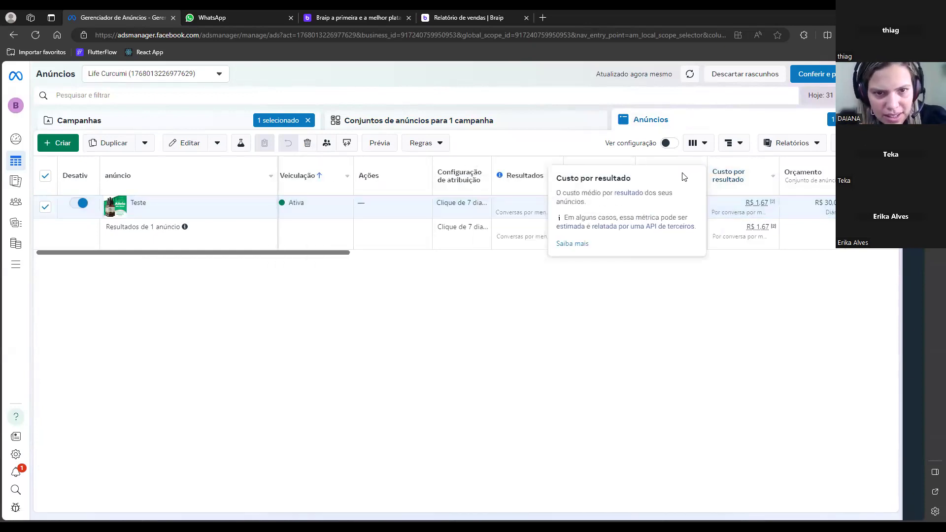
left_click(388, 142)
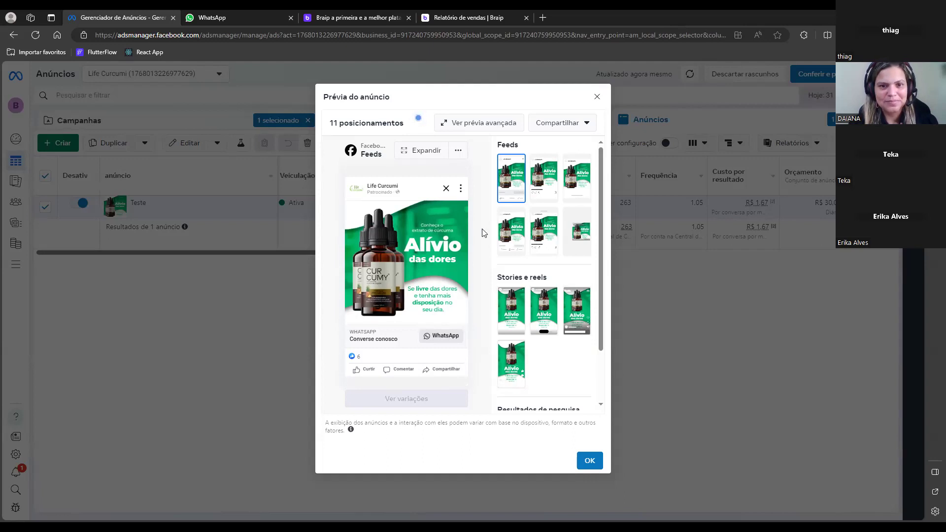
left_click(311, 294)
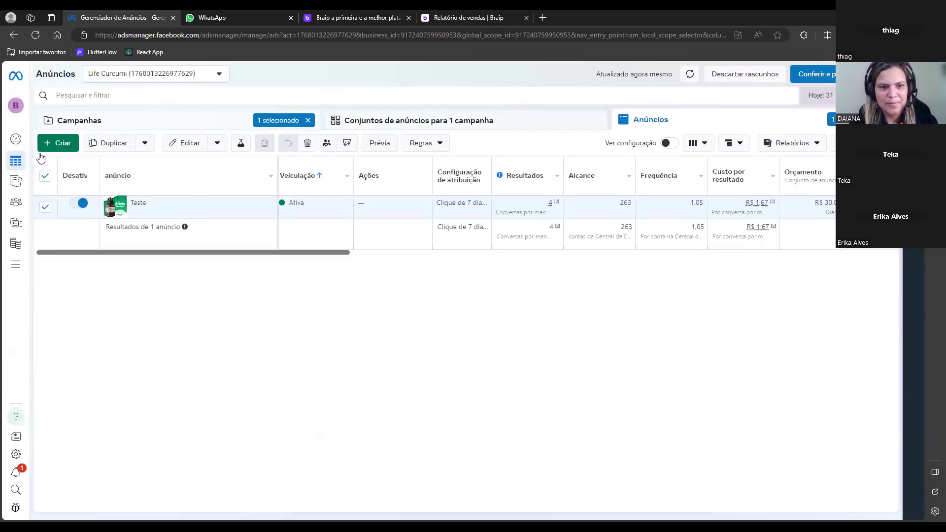
- Open the ad set of the campaign [Trafego] Curcumy 29-01 and preview its ad
left_click(100, 120)
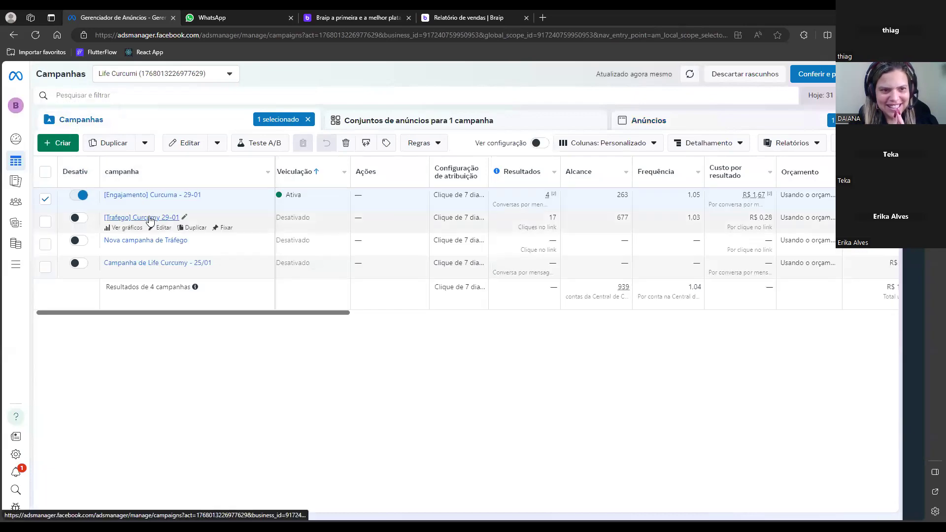
left_click(150, 219)
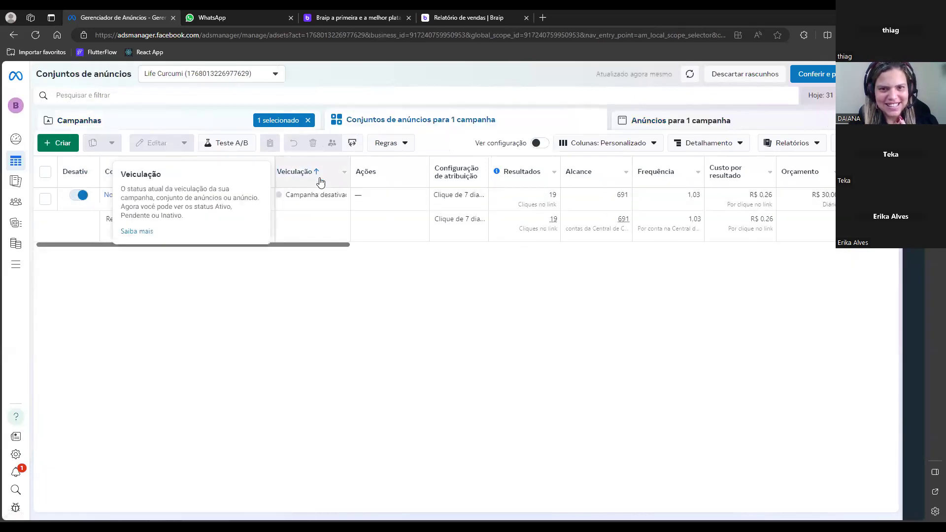
left_click(216, 194)
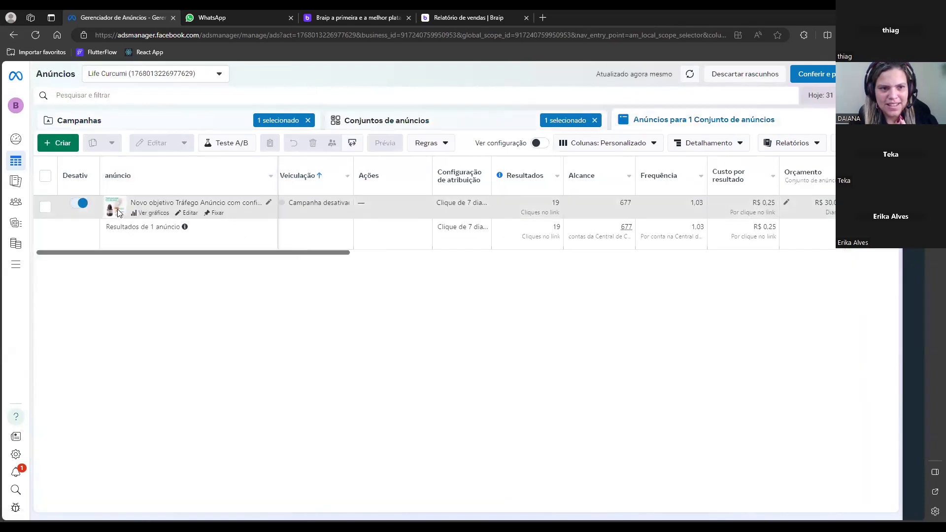
left_click(118, 213)
left_click(398, 147)
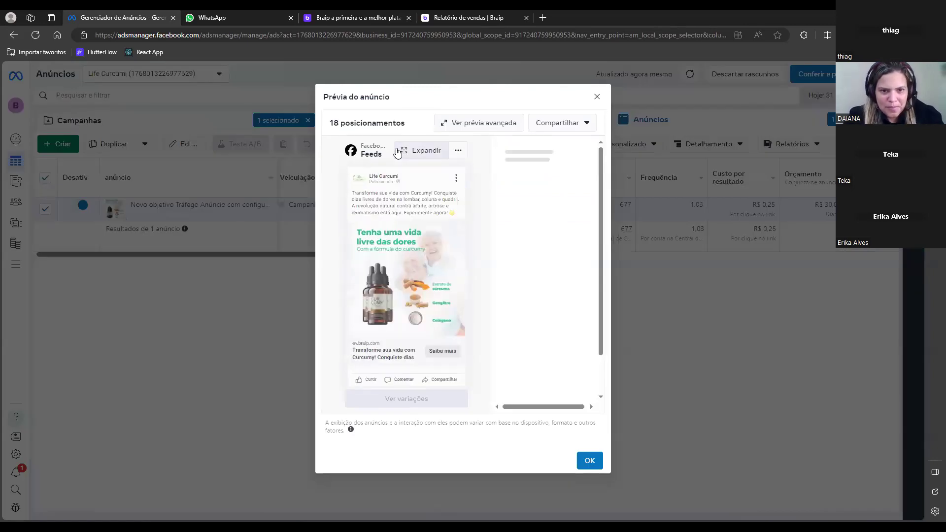